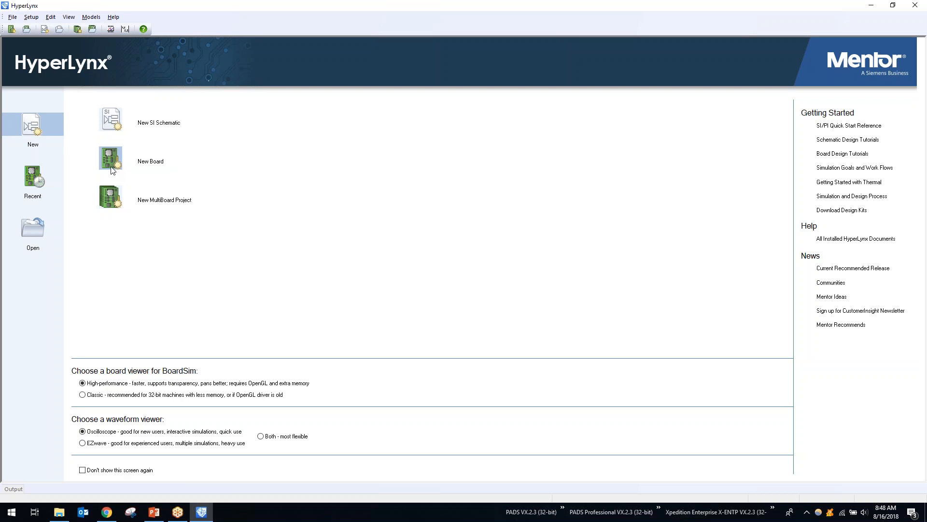
# Step: Create a new MultiBoard project named kyles_multiboard, saved in the Webinar folder
pyautogui.click(112, 201)
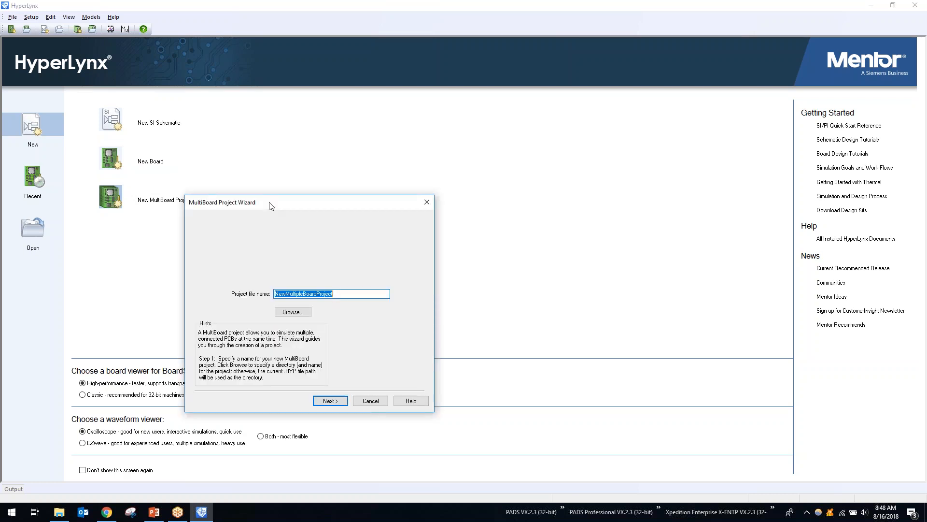
pyautogui.moveTo(269, 203); pyautogui.dragTo(330, 144)
pyautogui.write('kyl')
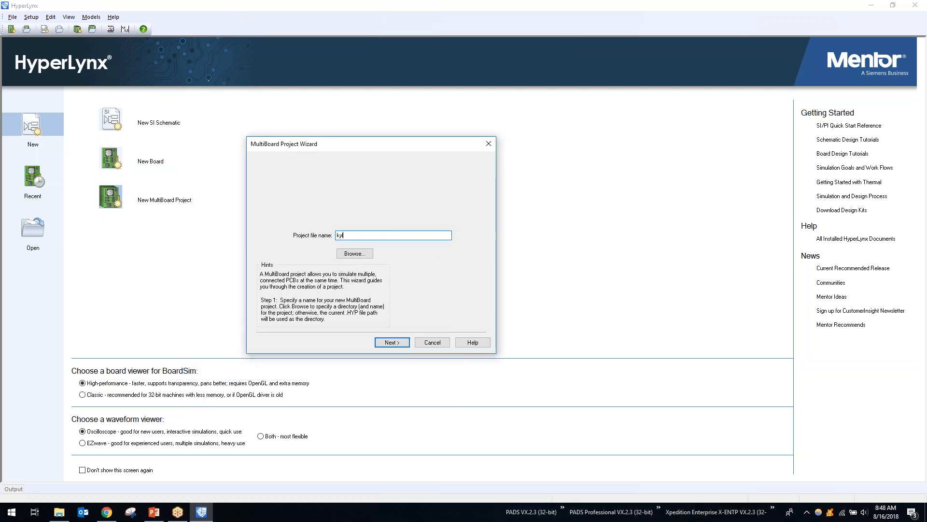
pyautogui.write('es_multiboard')
pyautogui.click(362, 255)
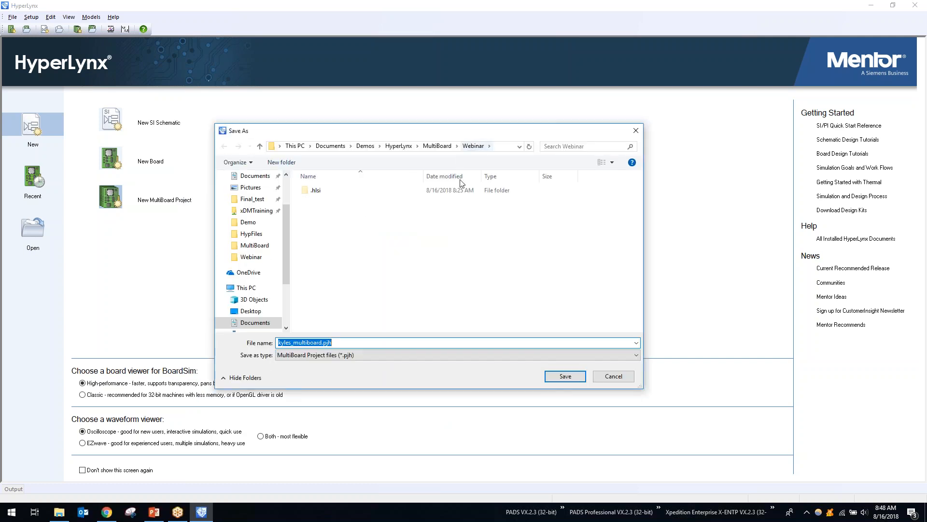
pyautogui.click(560, 381)
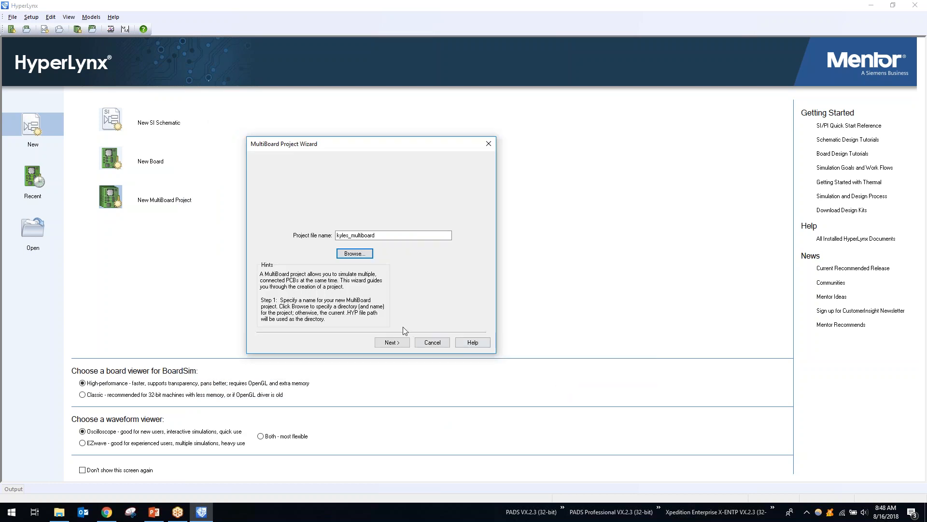
pyautogui.click(386, 343)
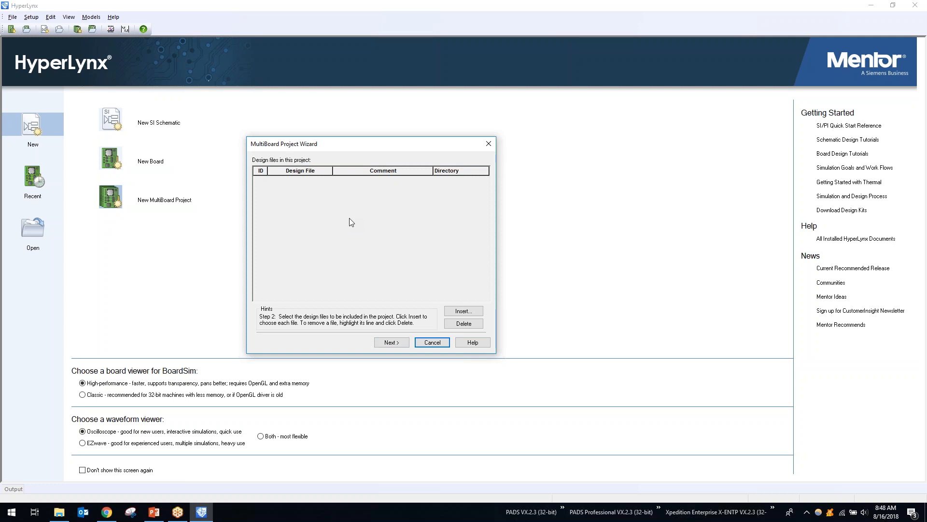
# Step: Add mainboard.hyp from the MultiBoard folder to the project's design files with the comment Mainboard
pyautogui.click(481, 311)
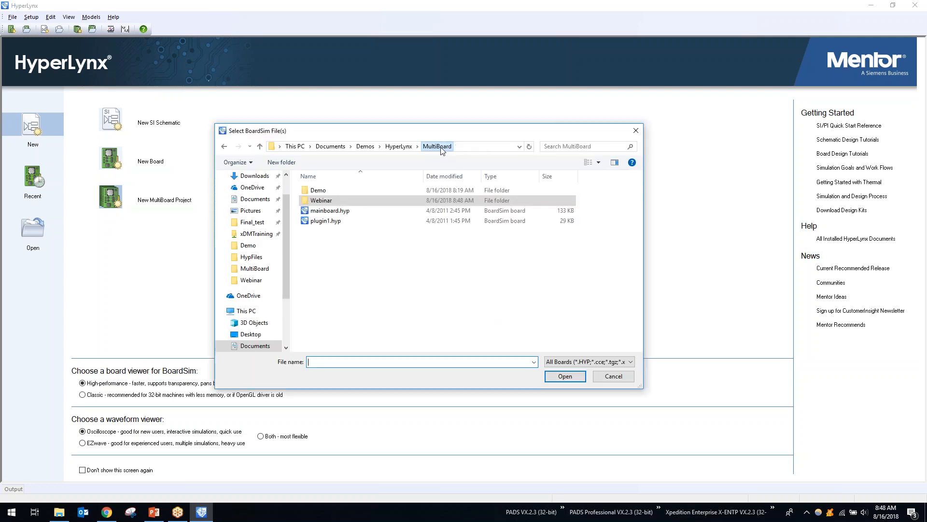
pyautogui.click(359, 214)
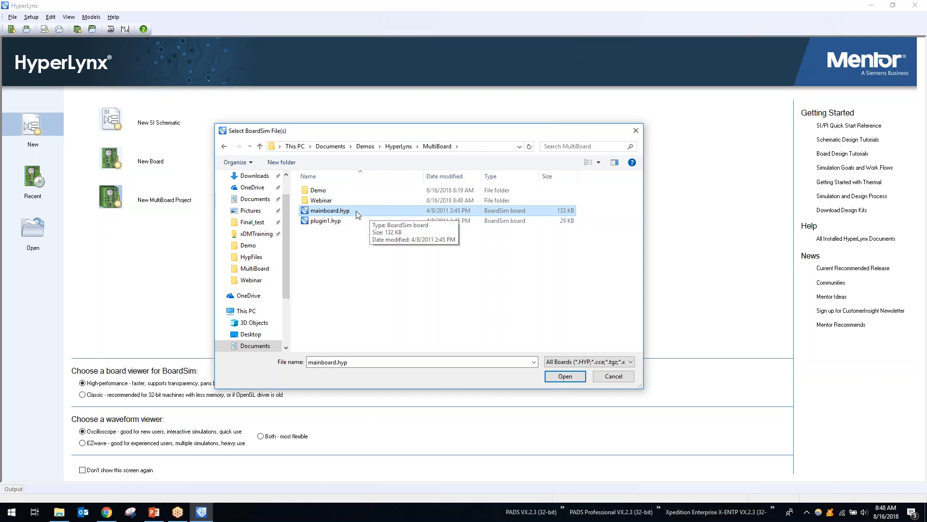
pyautogui.click(586, 361)
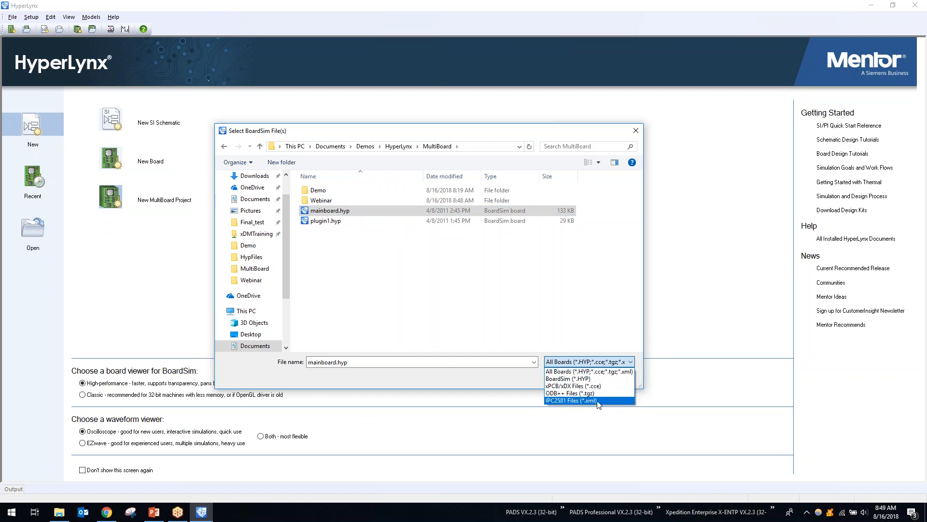
pyautogui.click(584, 343)
pyautogui.click(427, 211)
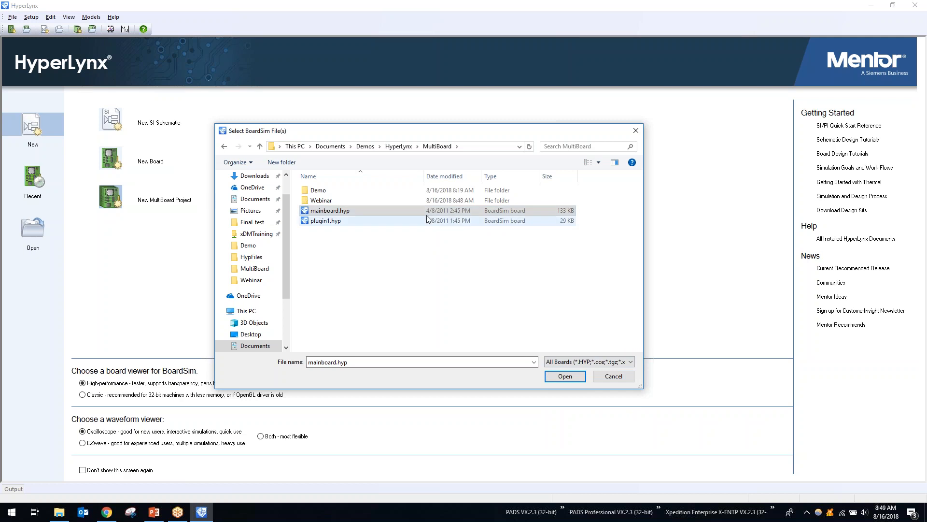
pyautogui.click(570, 378)
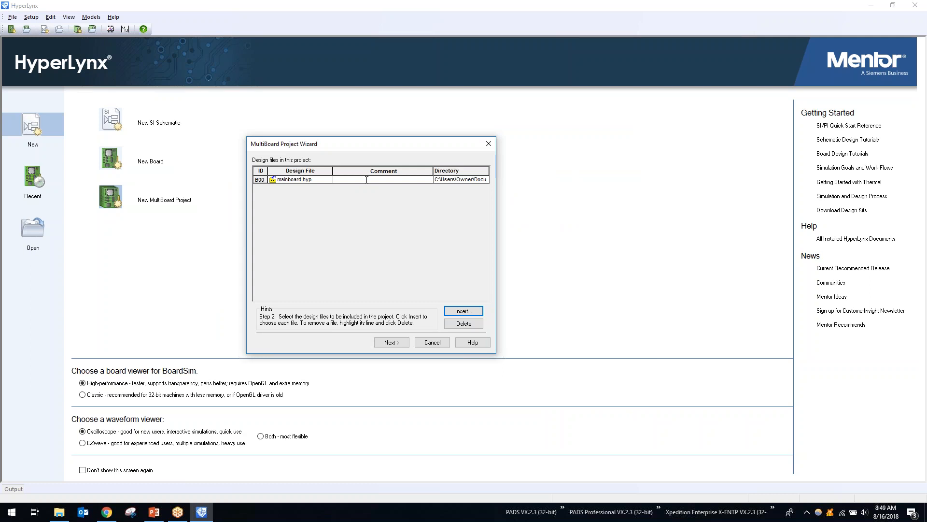
pyautogui.write('Mainboard')
# Step: Add plugin1.hyp to the project's design files with the comment Plugin 1
pyautogui.click(467, 312)
pyautogui.click(341, 223)
pyautogui.click(565, 376)
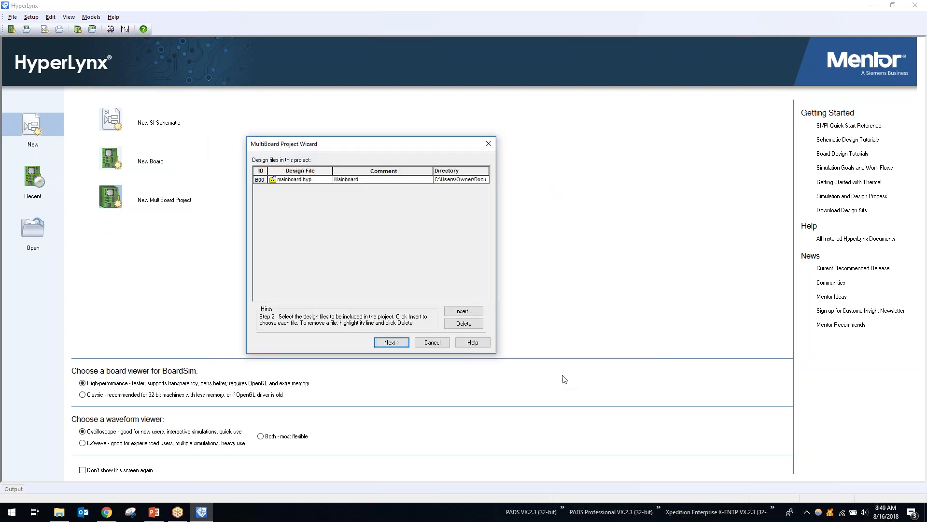
pyautogui.click(352, 190)
pyautogui.write('Plu')
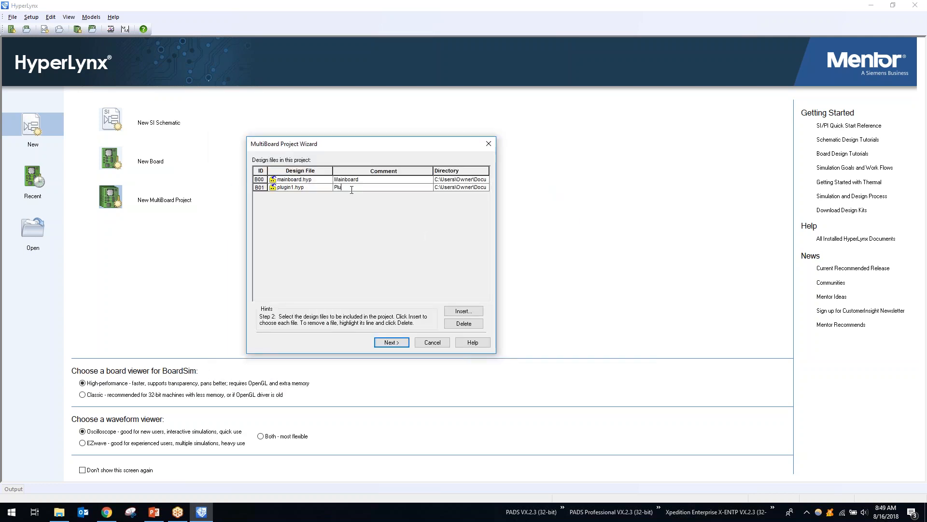
pyautogui.write('gin 1')
# Step: Add plugin1.hyp a second time with the comment Plugin 2 and continue to the board interconnections
pyautogui.click(473, 315)
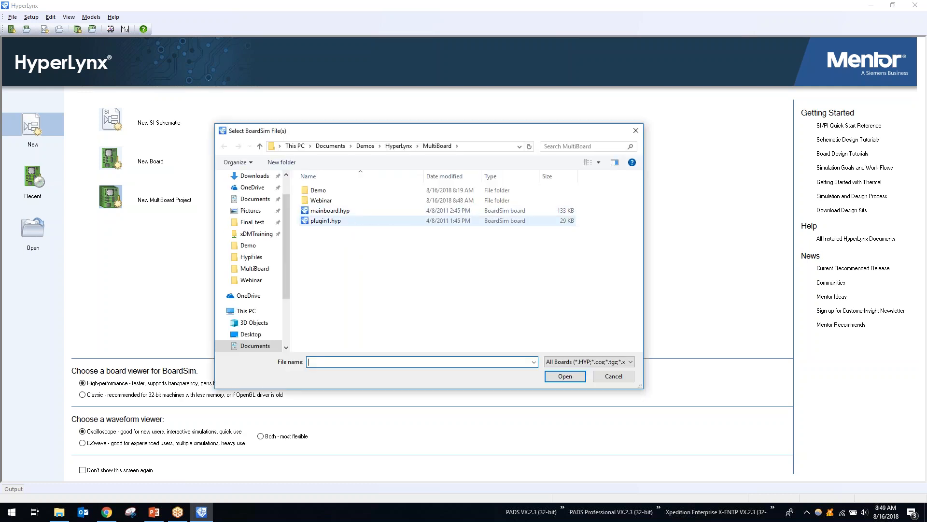
pyautogui.click(556, 220)
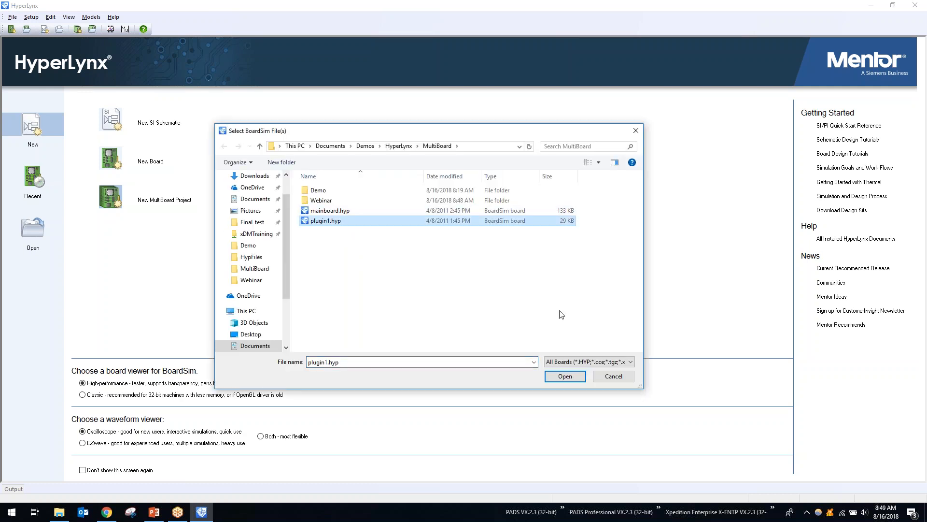
pyautogui.click(565, 376)
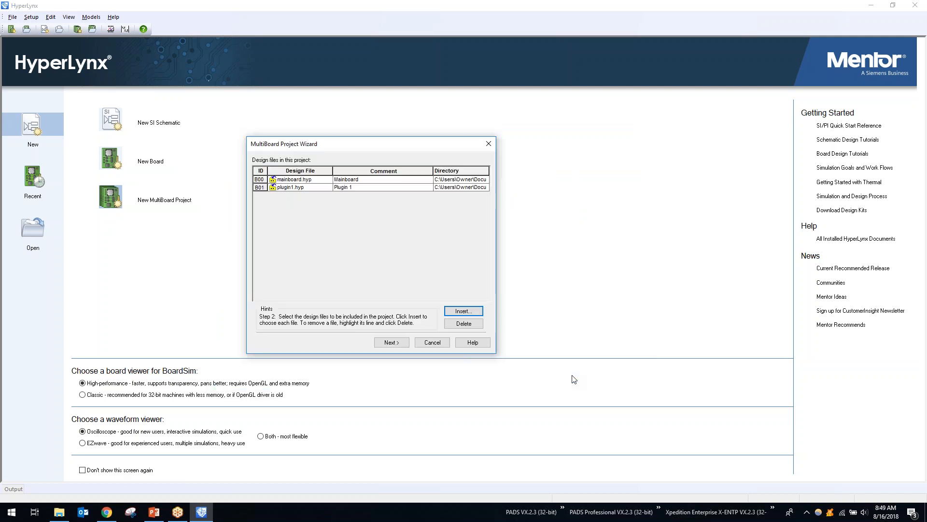
pyautogui.click(371, 195)
pyautogui.write('Plugin 2')
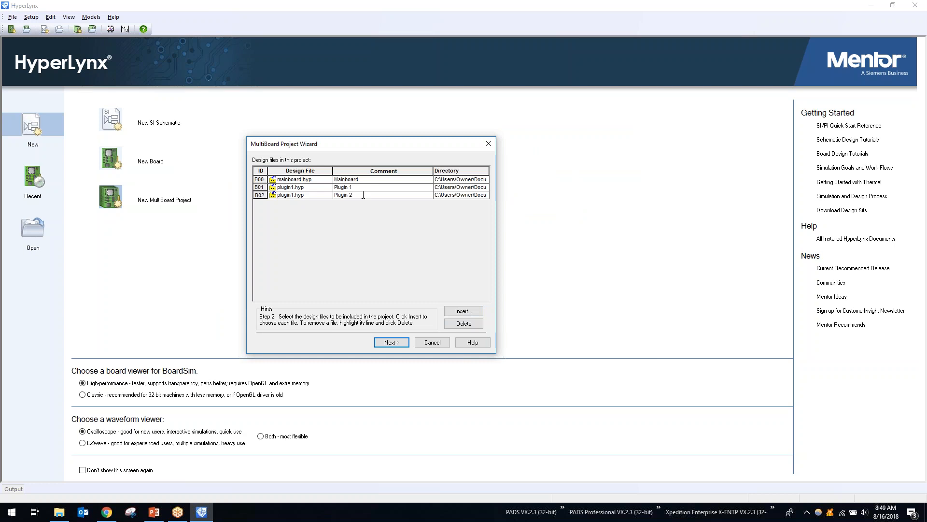
pyautogui.click(399, 344)
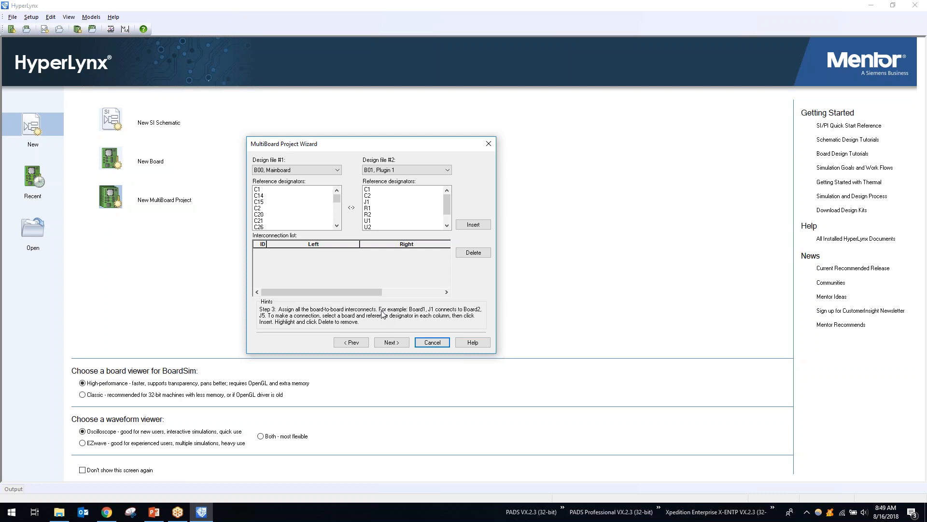
# Step: Add an interconnection between J1 on the Mainboard and J1 on Plugin 1
pyautogui.click(306, 171)
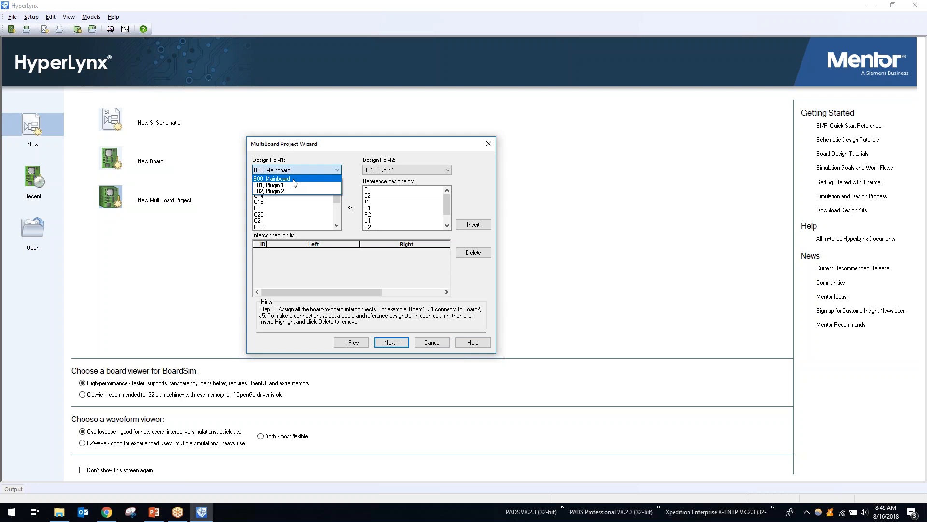
pyautogui.click(294, 179)
pyautogui.moveTo(338, 192); pyautogui.dragTo(337, 207)
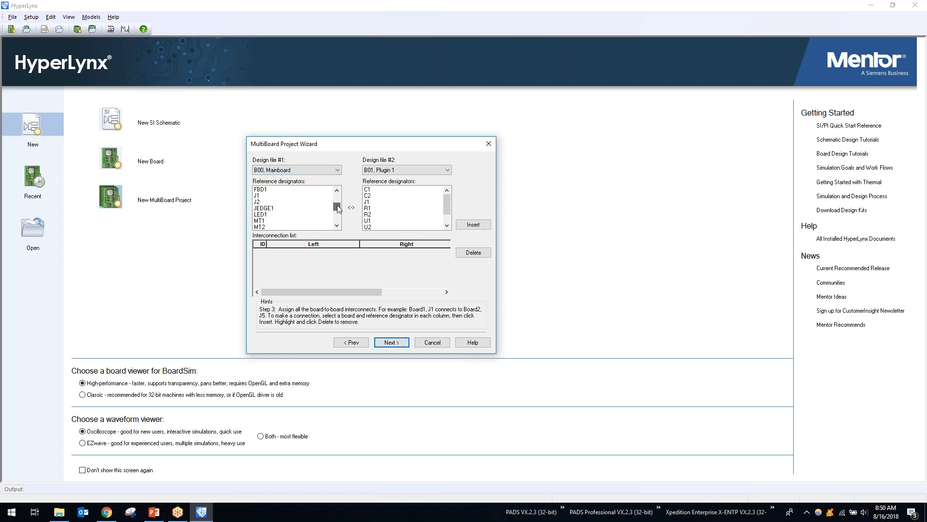
pyautogui.click(259, 196)
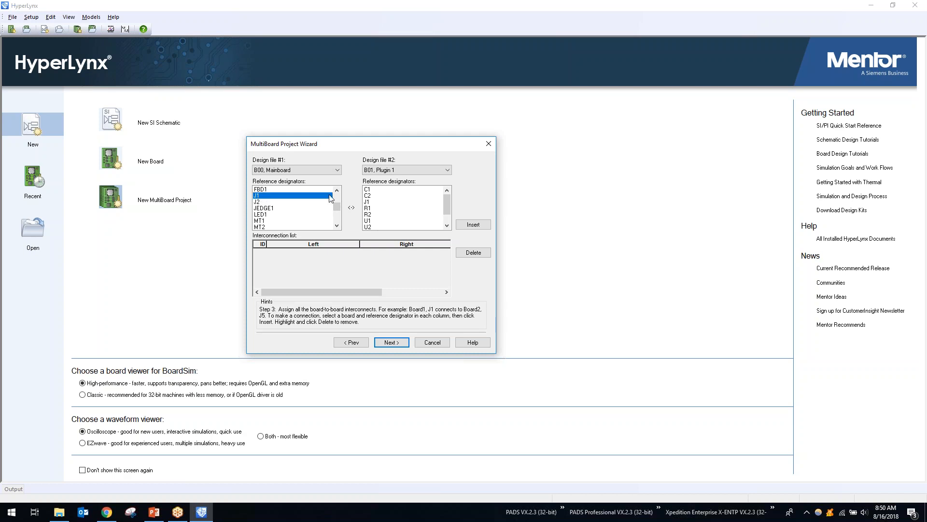
pyautogui.click(371, 202)
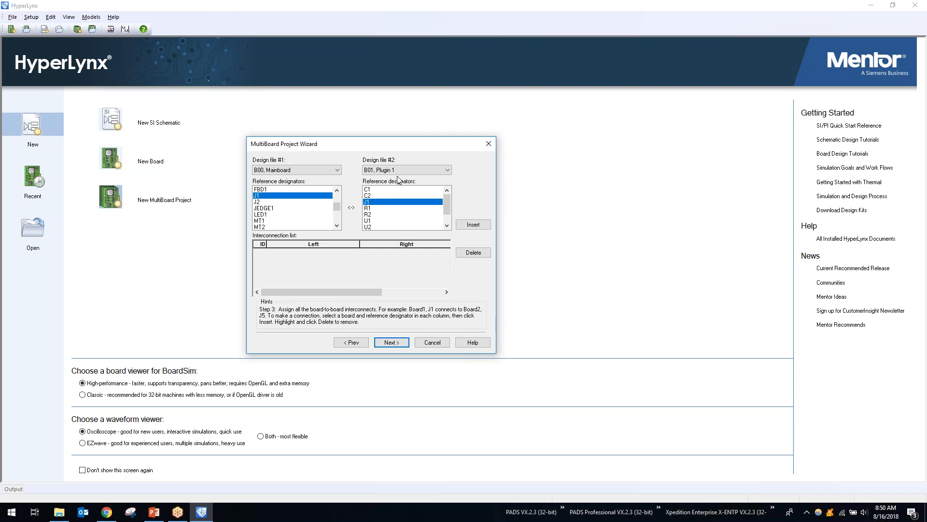
pyautogui.click(472, 224)
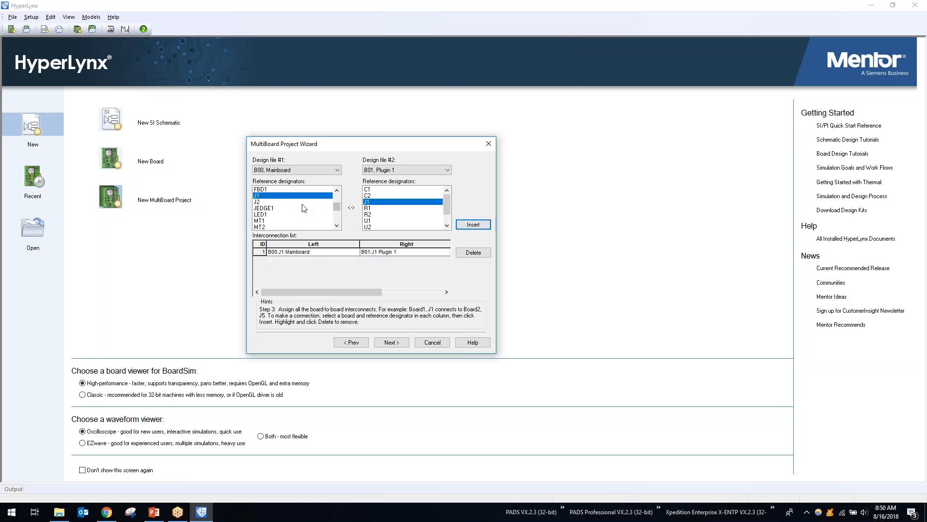
pyautogui.click(267, 201)
pyautogui.click(433, 170)
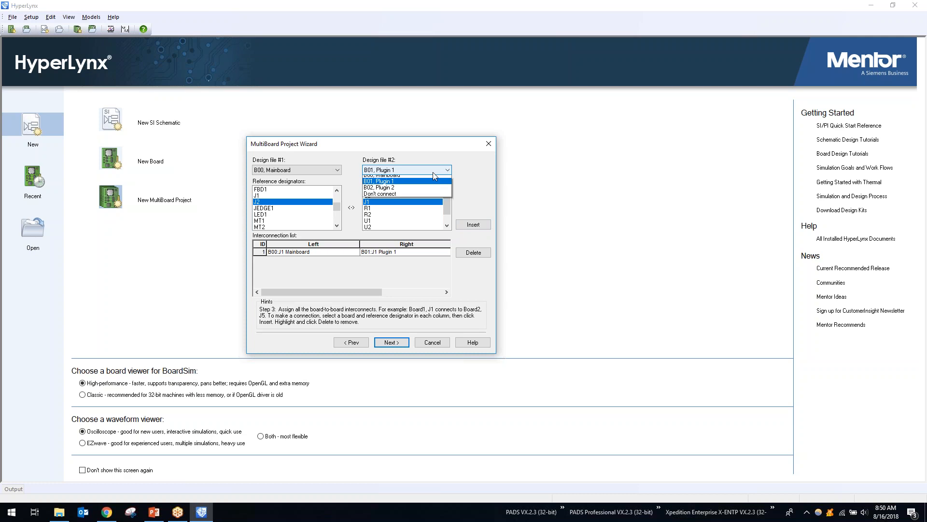
pyautogui.click(400, 191)
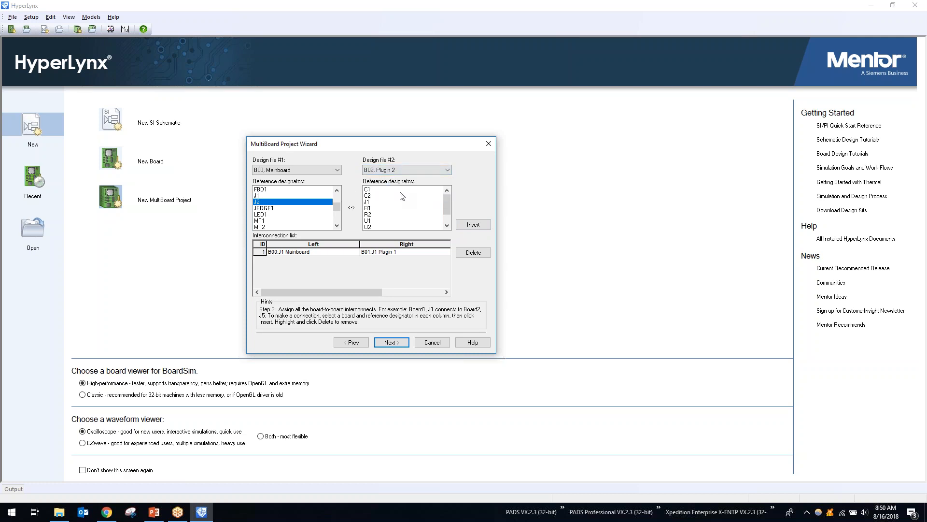
pyautogui.click(376, 202)
pyautogui.click(392, 342)
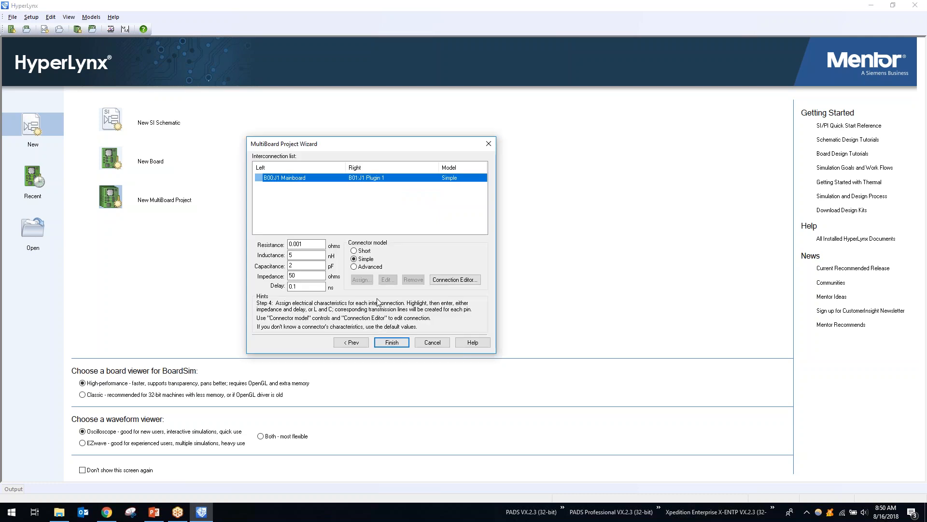
pyautogui.click(361, 344)
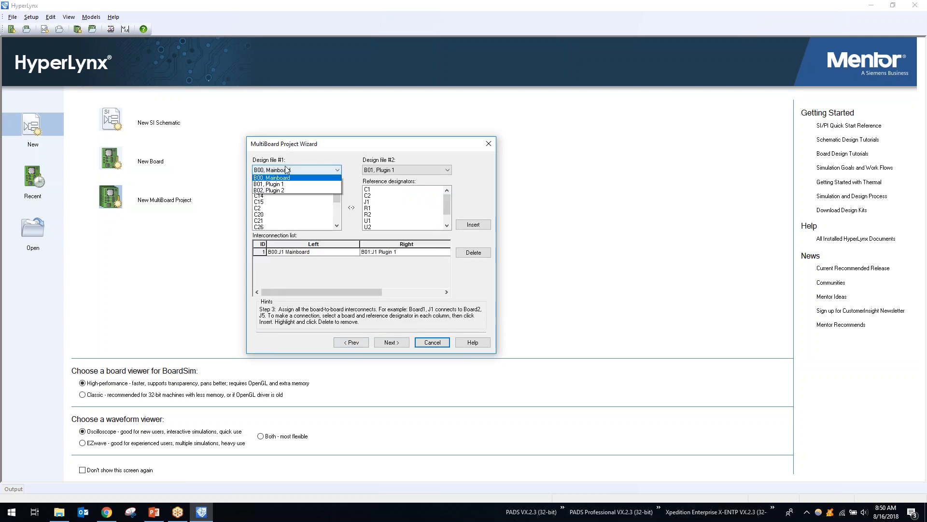
# Step: Add an interconnection between J2 on the Mainboard and J1 on Plugin 2, and continue to the electrical characteristics
pyautogui.click(452, 168)
pyautogui.click(387, 188)
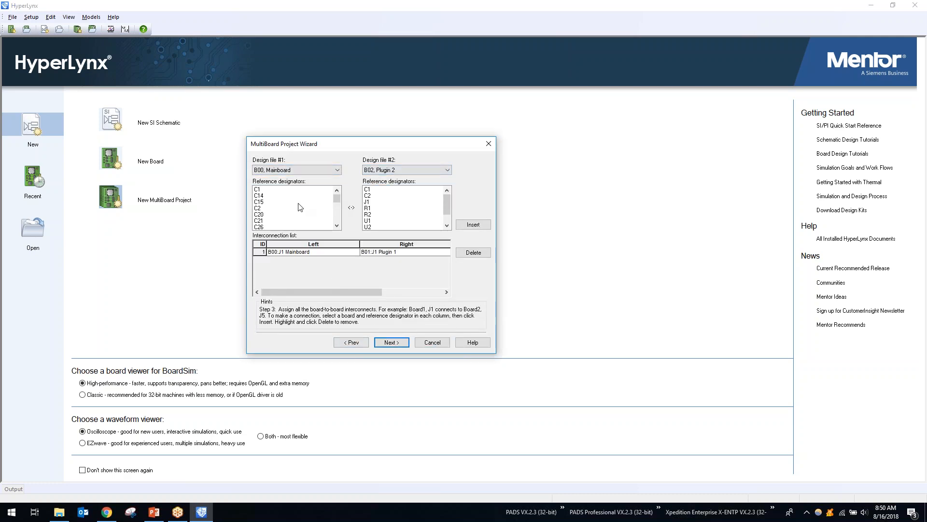
pyautogui.scroll(-5, 295, 217)
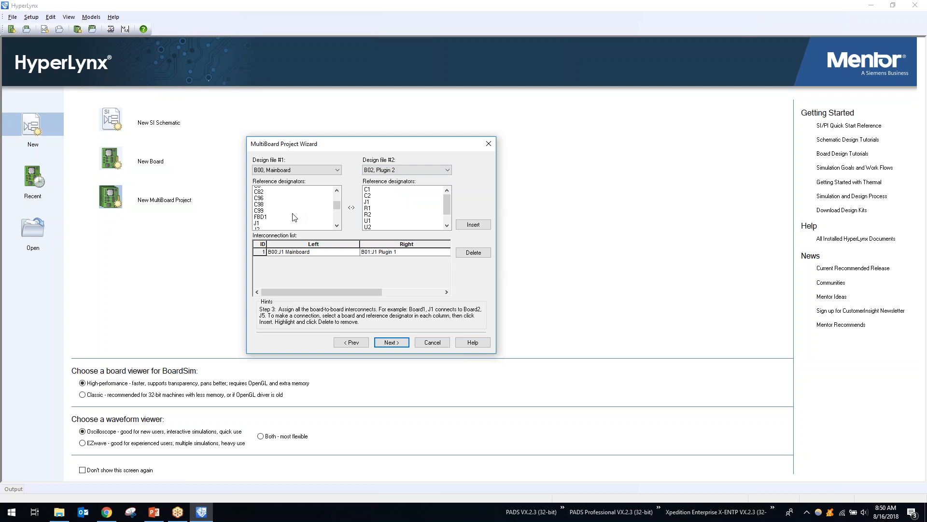
pyautogui.click(261, 202)
pyautogui.click(419, 202)
pyautogui.click(470, 225)
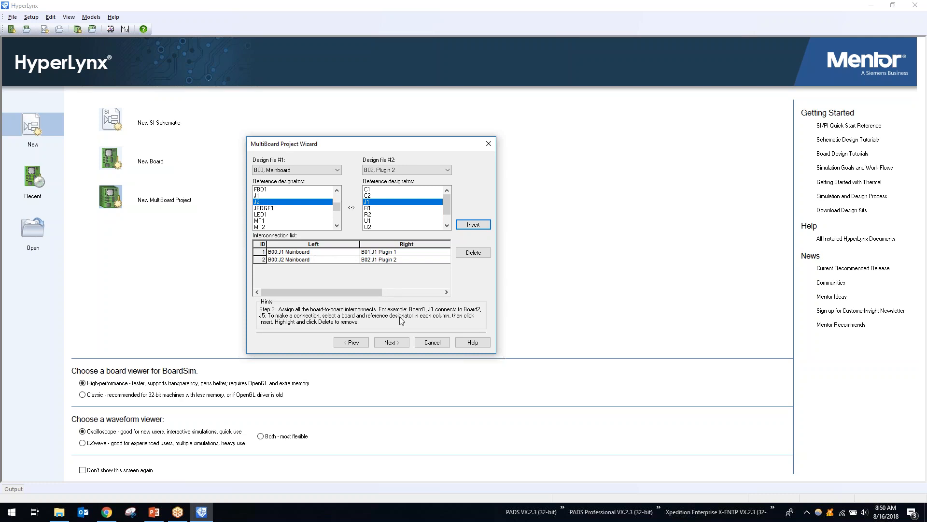
pyautogui.click(396, 342)
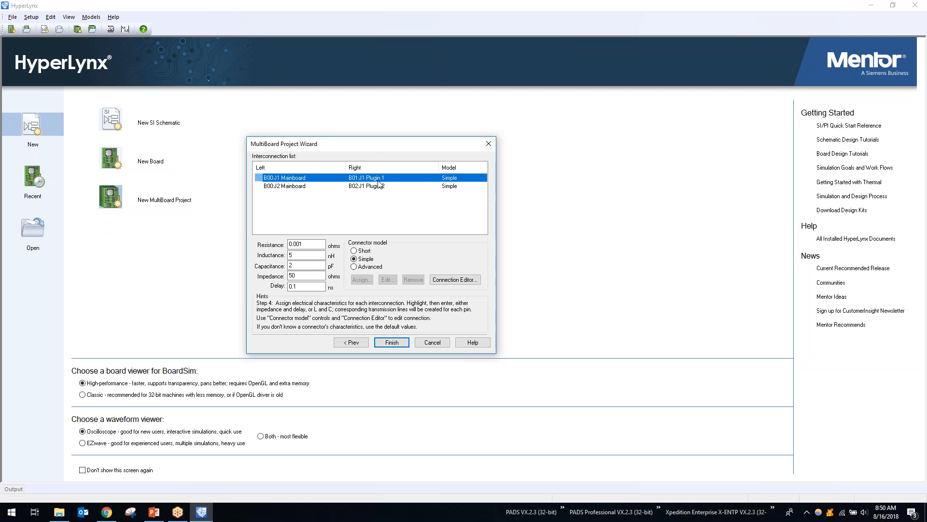
# Step: Give the Mainboard J1 to Plugin 1 connection the Simple connector model with 10 nH inductance and 1 pF capacitance
pyautogui.click(355, 251)
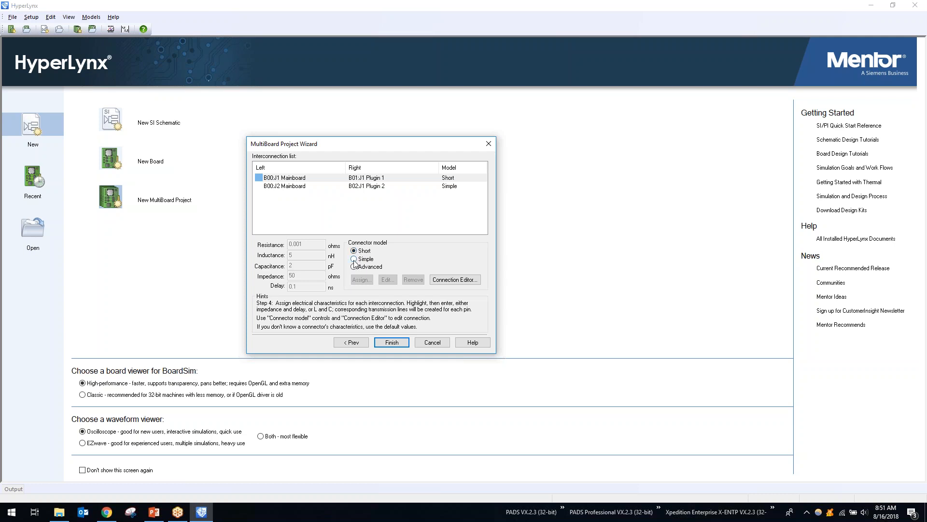
pyautogui.click(354, 259)
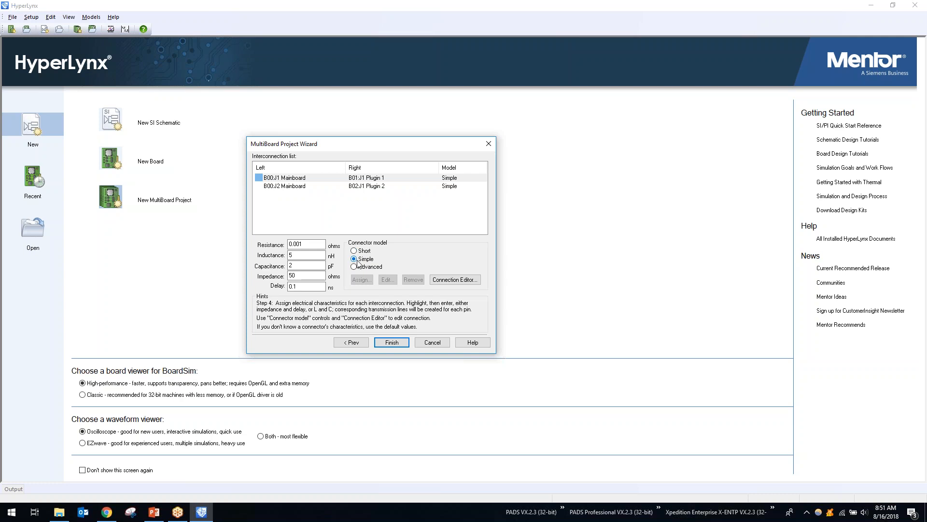
pyautogui.doubleClick(315, 255)
pyautogui.write('10')
pyautogui.press('Tab')
pyautogui.write('1')
# Step: Set the Mainboard J2 to Plugin 2 connection to 10 nH inductance and 1 pF capacitance
pyautogui.click(375, 186)
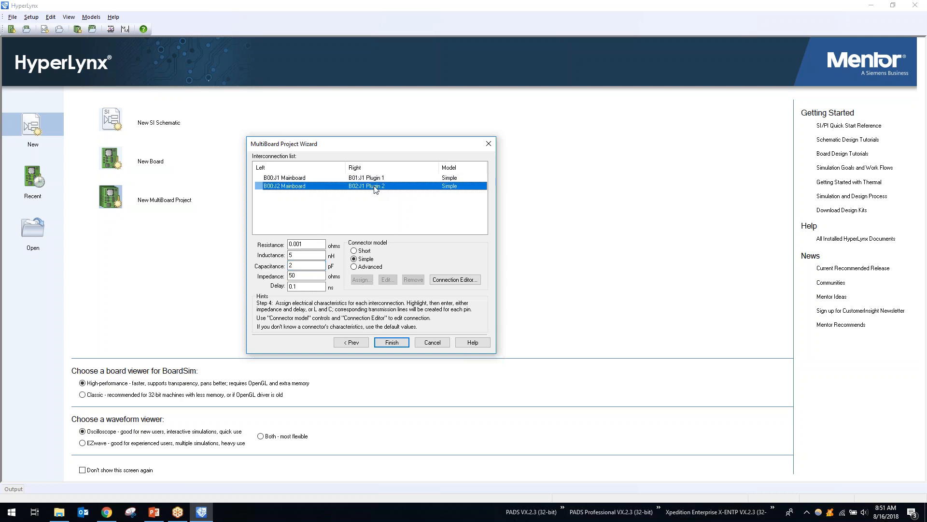
pyautogui.doubleClick(318, 255)
pyautogui.write('10')
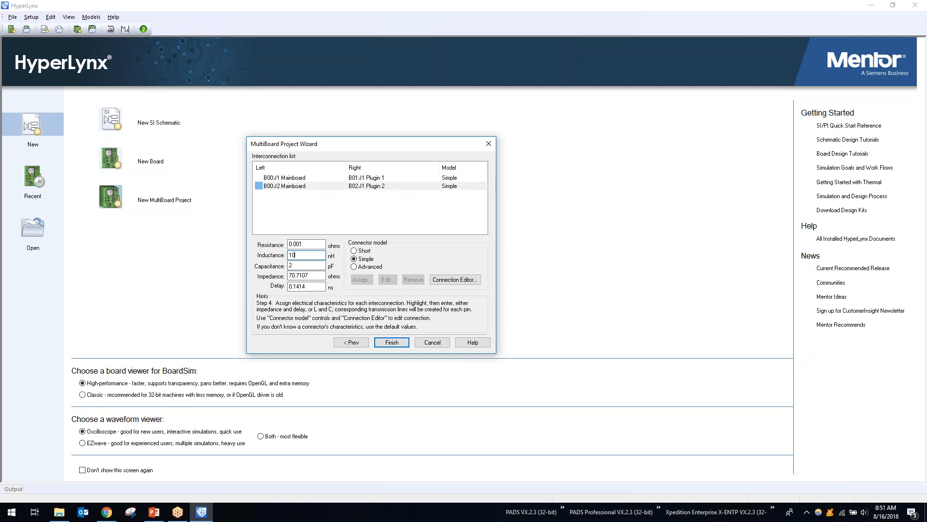
pyautogui.press('Tab')
pyautogui.write('1')
# Step: Open the wizard's help topic on setting up a multiple board design
pyautogui.click(486, 341)
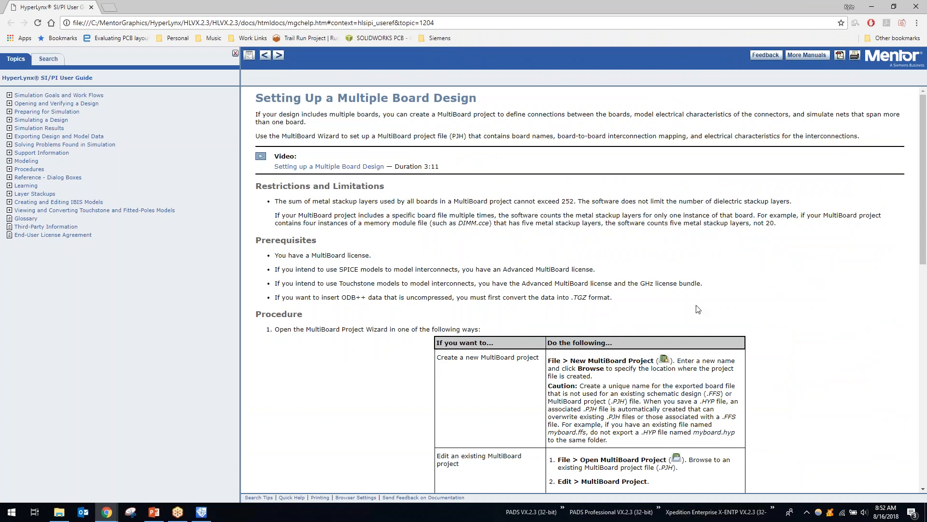
# Step: Read through the help topic on multiple board designs, return to HyperLynx, and finish the MultiBoard Project Wizard
pyautogui.scroll(-5, 699, 309)
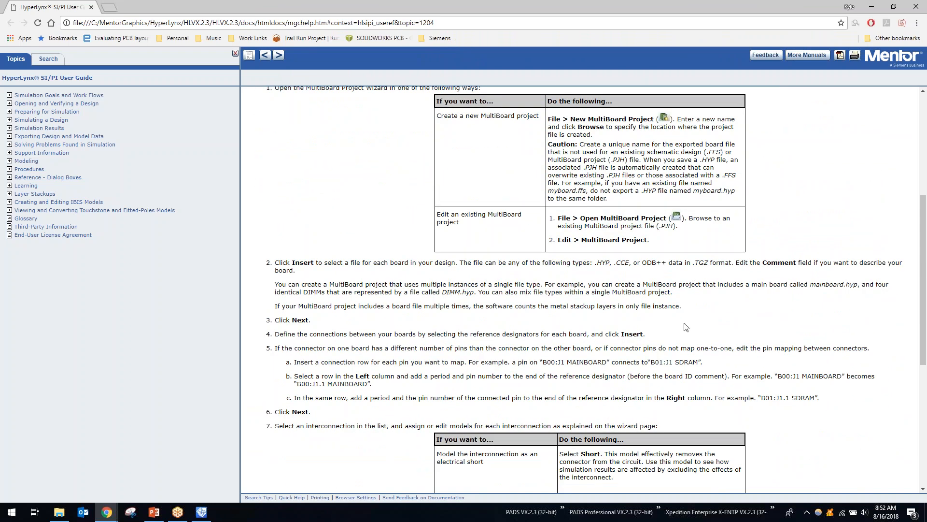
pyautogui.click(873, 5)
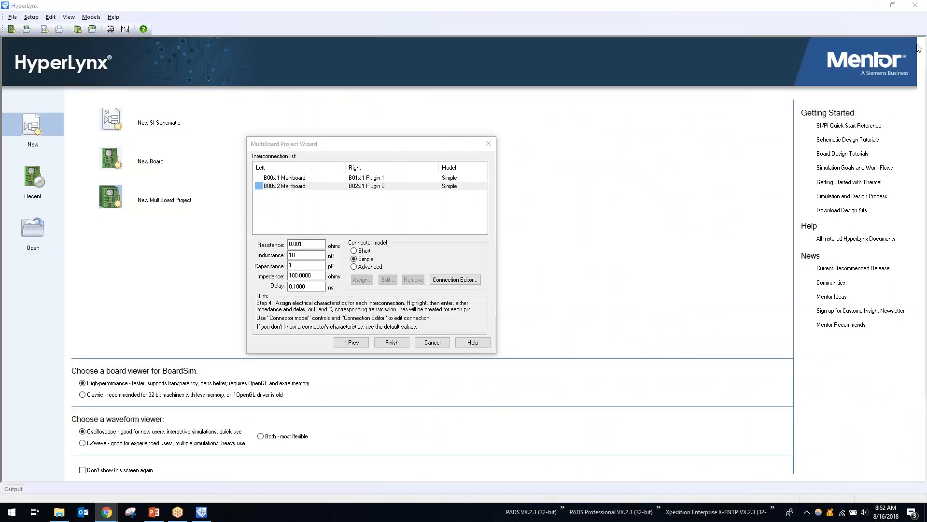
pyautogui.click(396, 343)
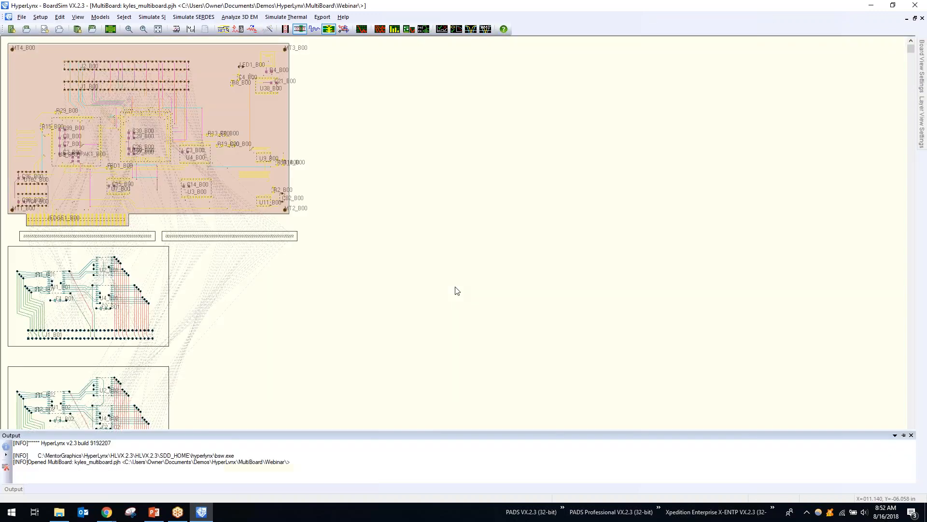
# Step: Examine the mainboard, both plugin boards and the connector links between them in the board view
pyautogui.middleClick(471, 267)
pyautogui.middleClick(426, 268)
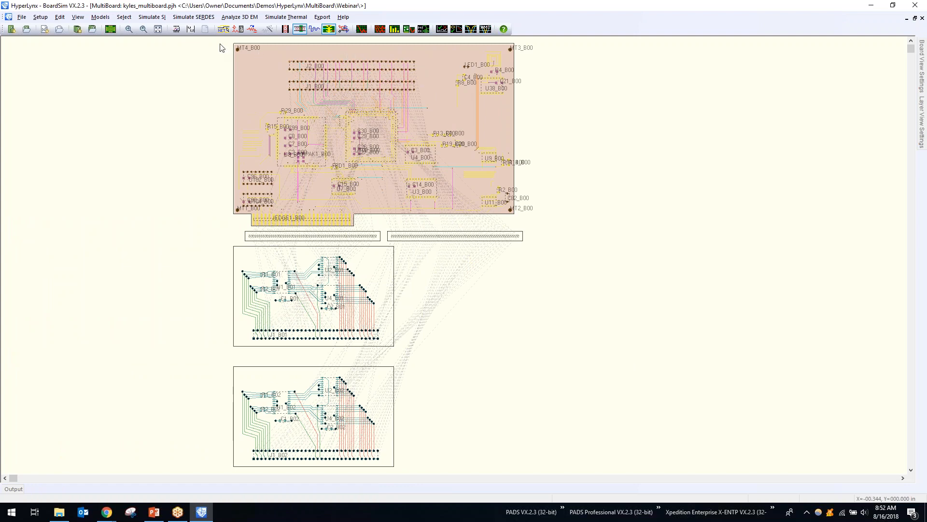
pyautogui.scroll(3, 222, 46)
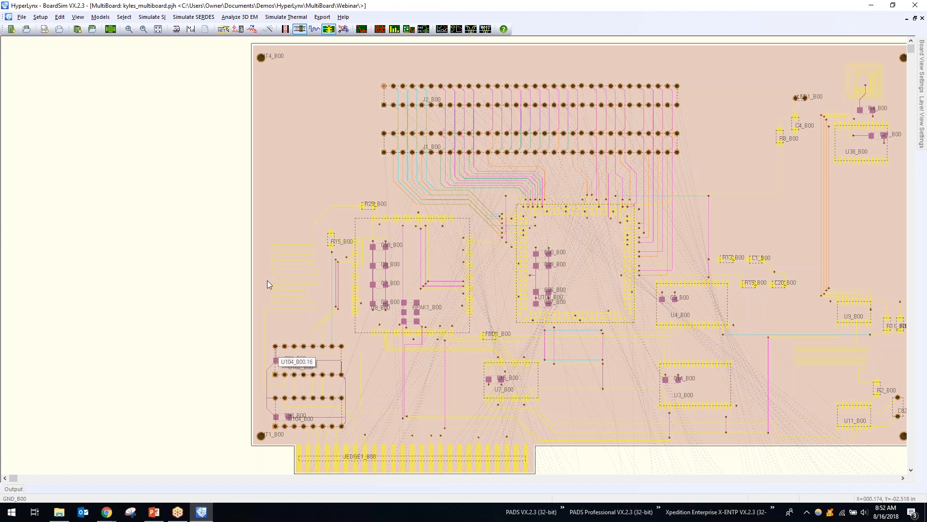
pyautogui.scroll(2, 357, 203)
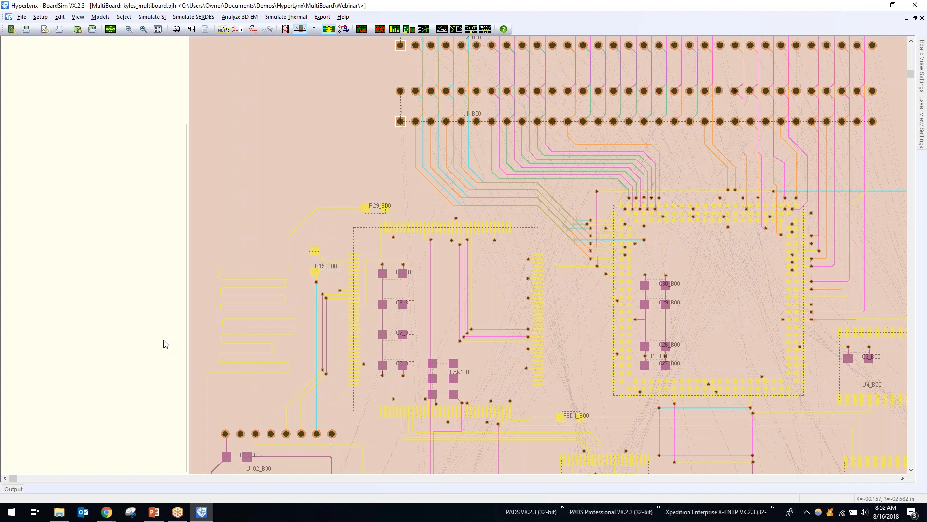
pyautogui.scroll(-4, 163, 344)
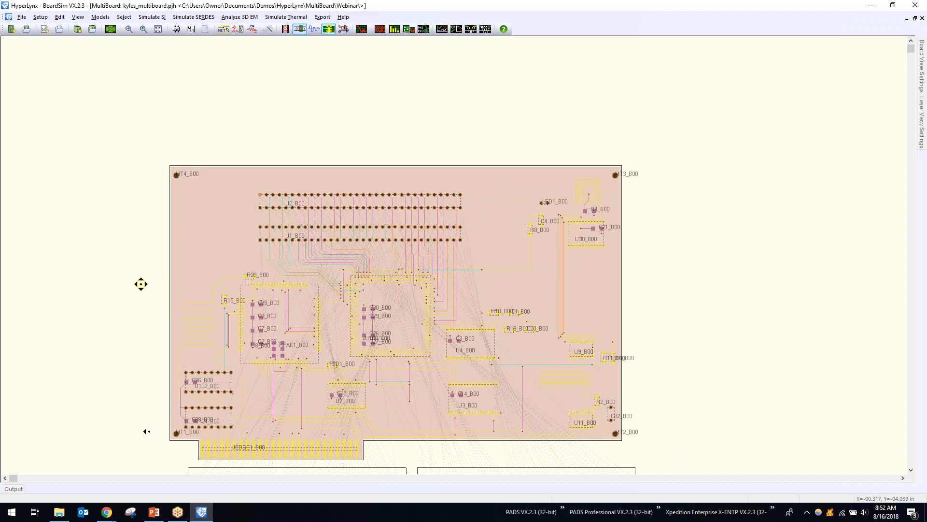
pyautogui.scroll(-2, 140, 284)
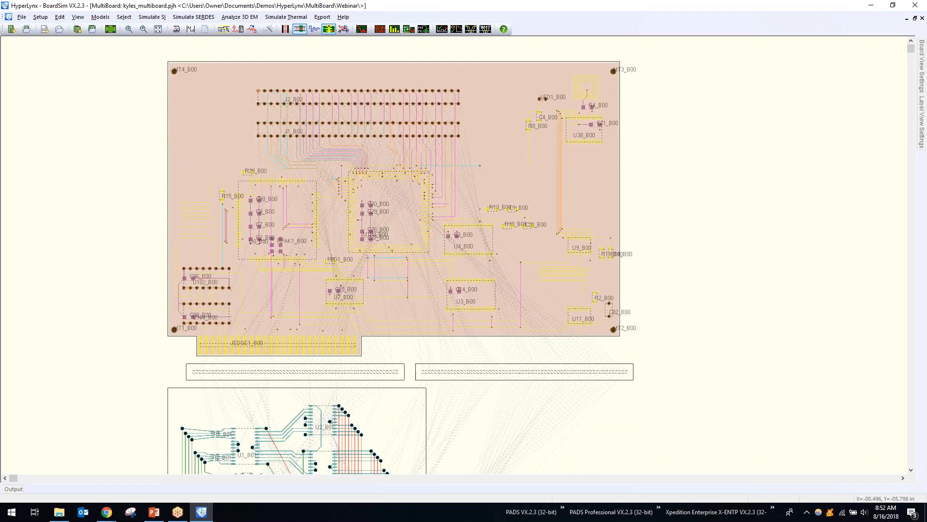
pyautogui.scroll(-2, 136, 438)
pyautogui.middleClick(123, 380)
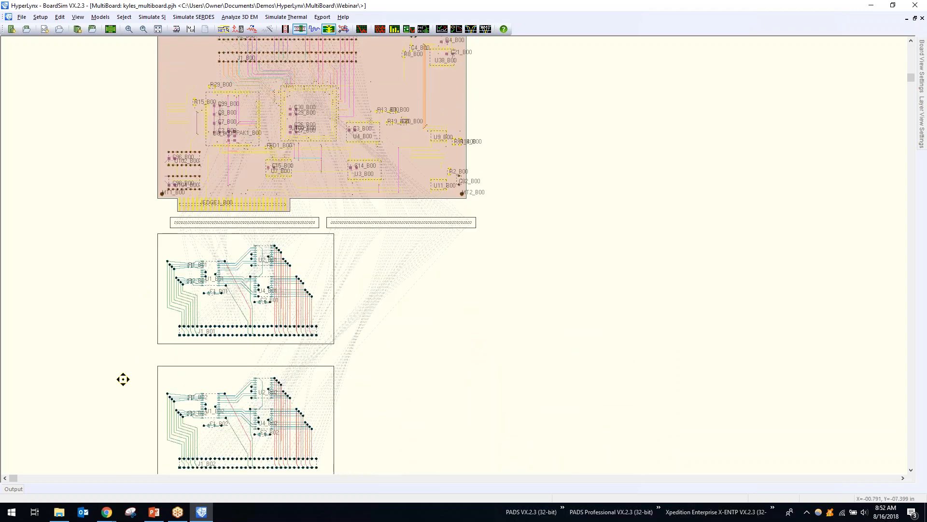
pyautogui.scroll(3, 120, 381)
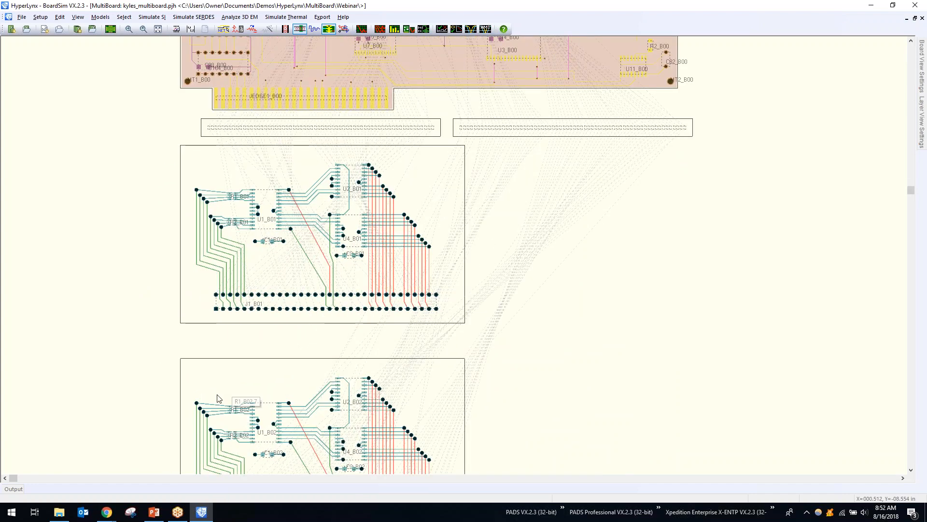
pyautogui.scroll(-3, 154, 310)
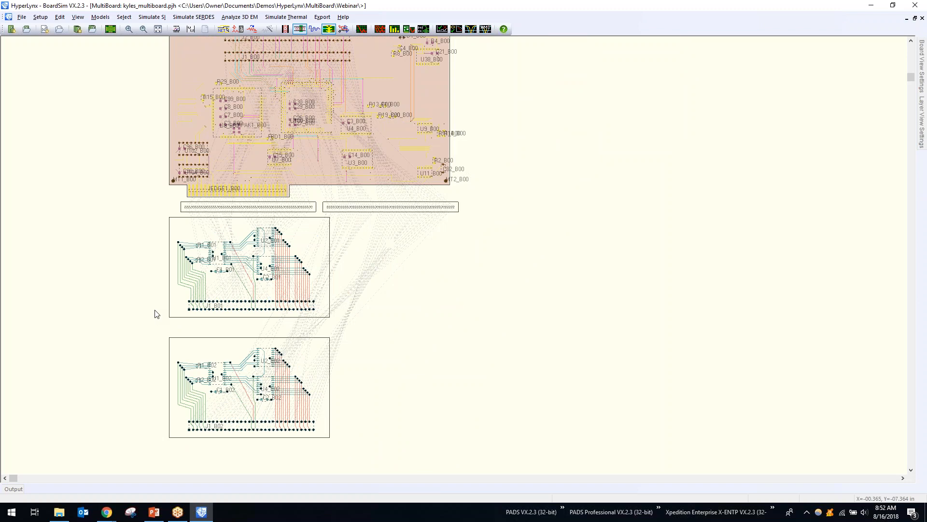
pyautogui.middleClick(145, 350)
pyautogui.middleClick(144, 280)
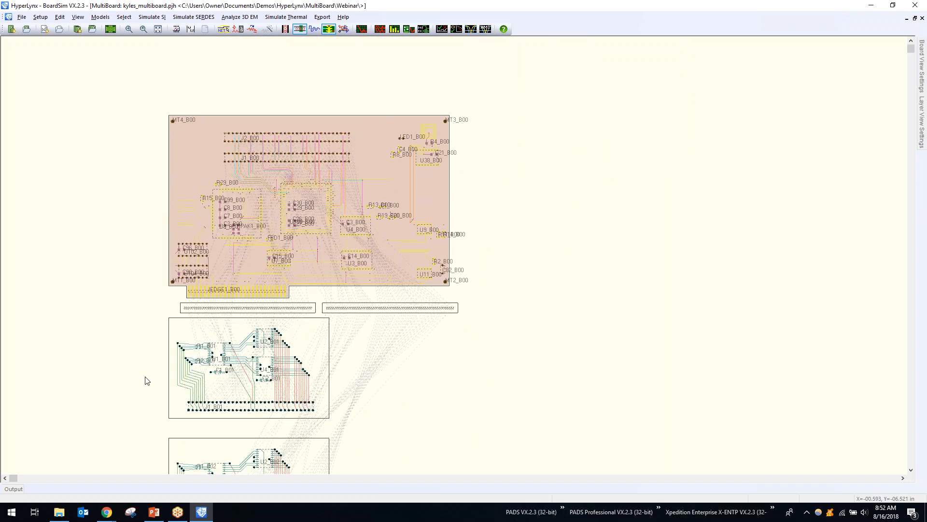
pyautogui.scroll(2, 127, 388)
pyautogui.scroll(1, 127, 388)
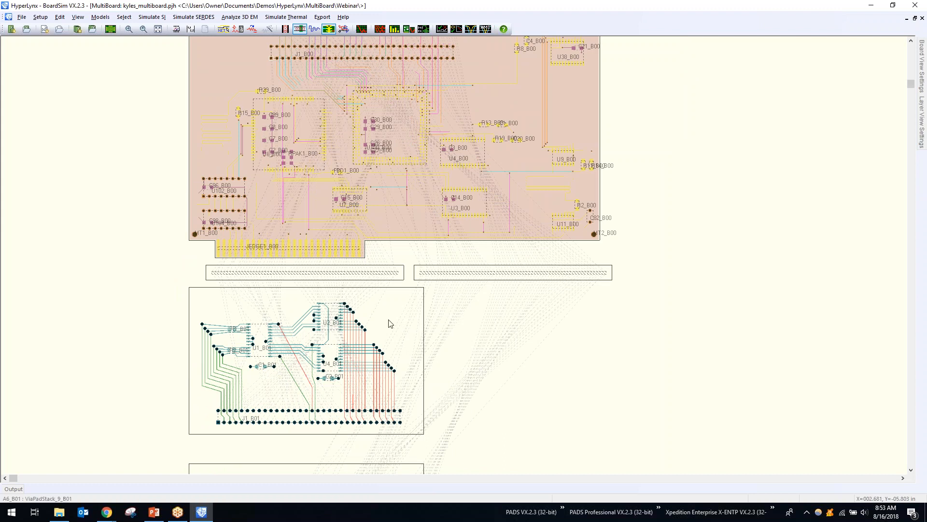
pyautogui.scroll(1, 450, 308)
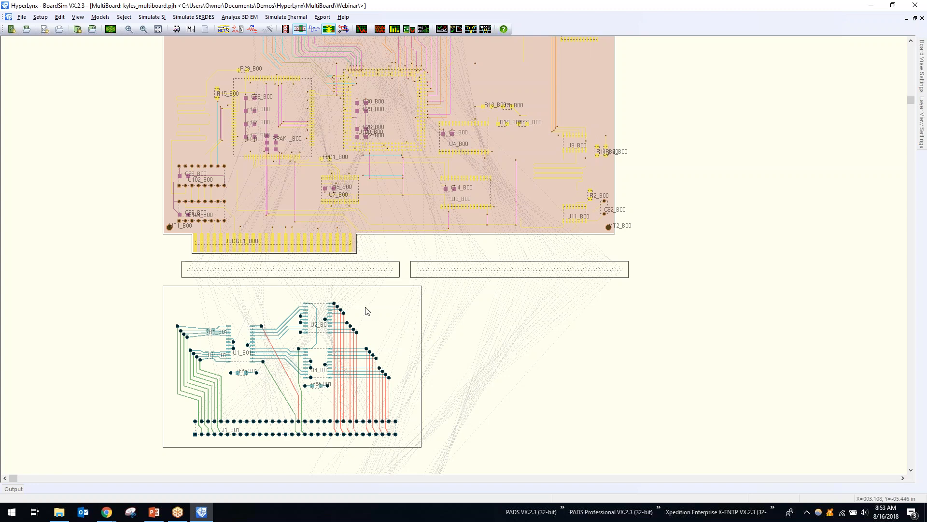
pyautogui.scroll(1, 360, 320)
pyautogui.scroll(1, 361, 324)
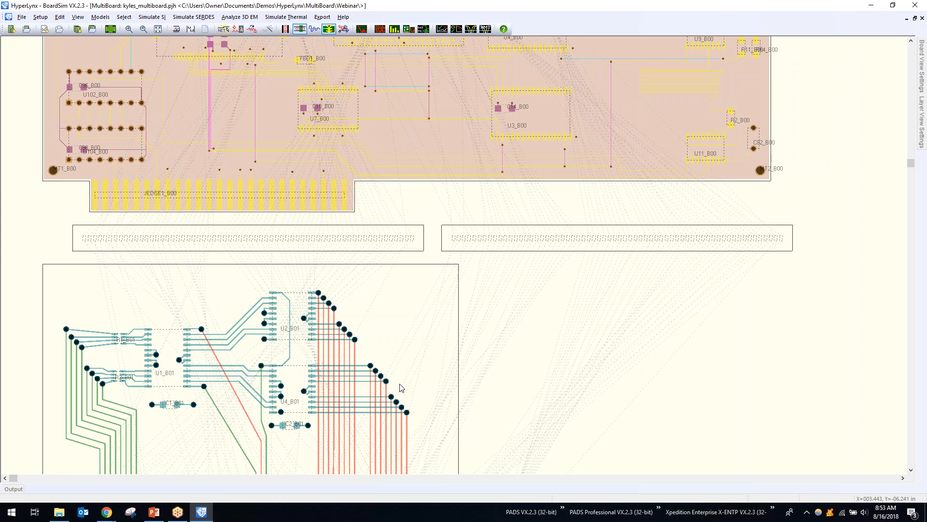
# Step: Select net A15_B01 on the Plugin 1 board and disable dimming of the unselected objects
pyautogui.scroll(-2, 394, 336)
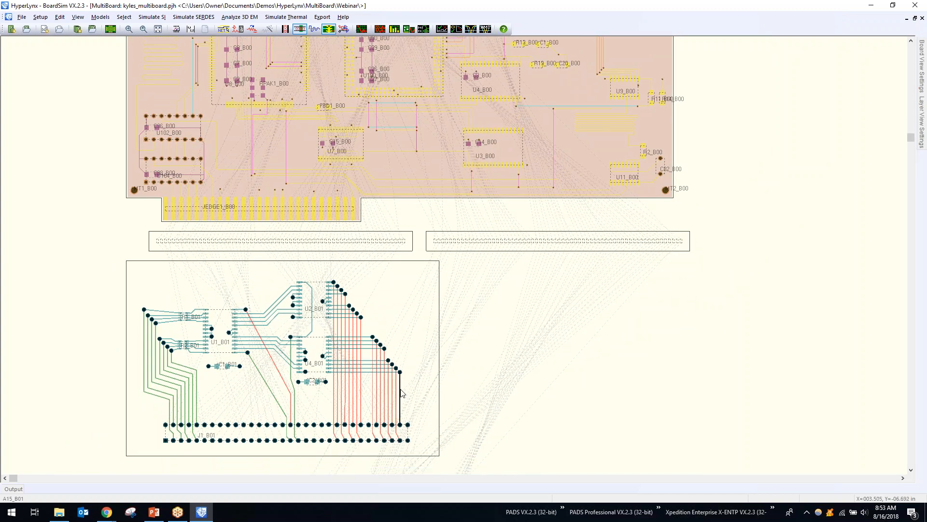
pyautogui.rightClick(401, 392)
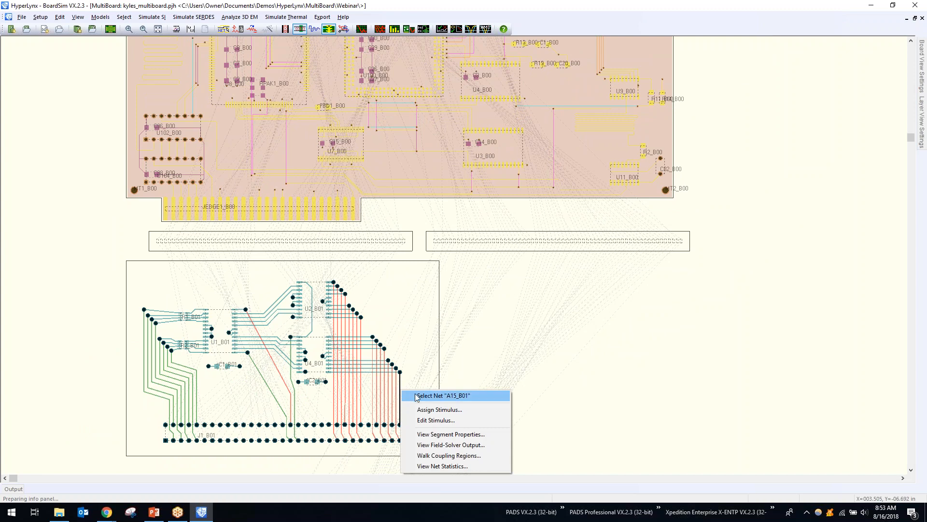
pyautogui.click(416, 396)
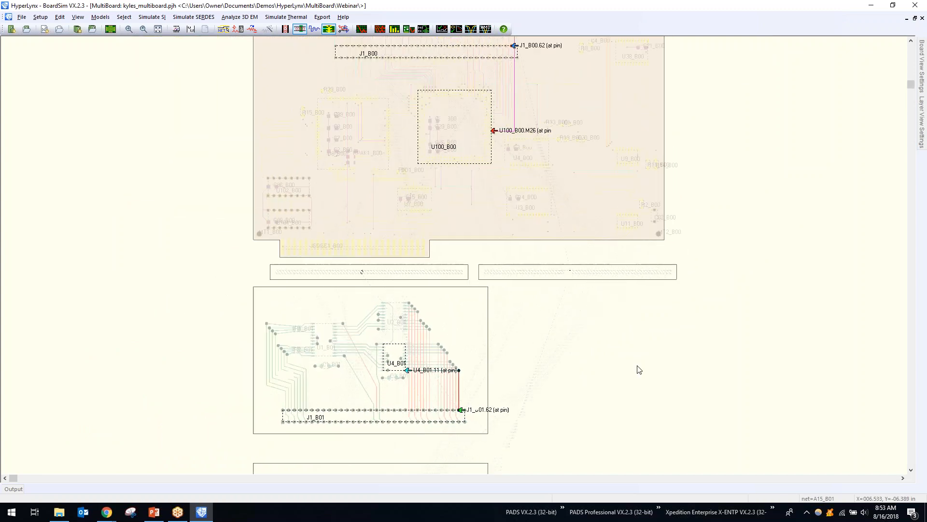
pyautogui.middleClick(659, 333)
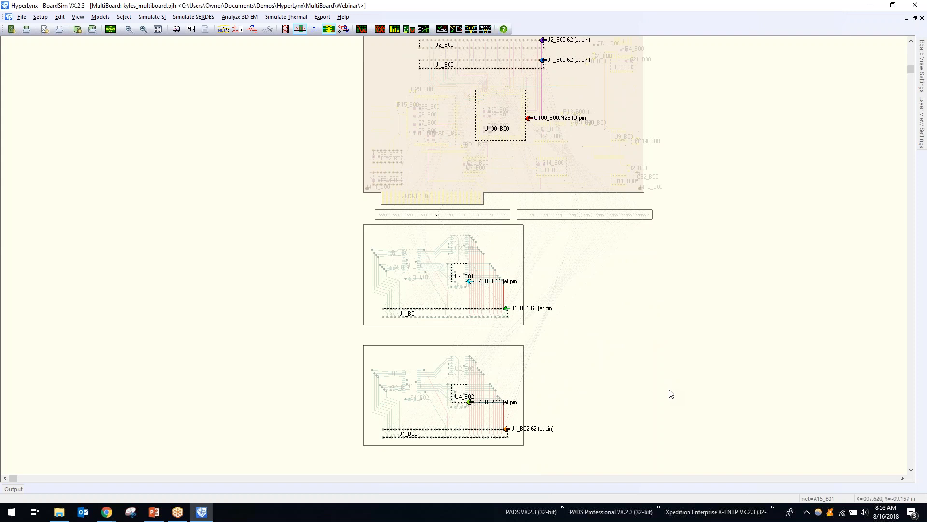
pyautogui.middleClick(663, 321)
pyautogui.rightClick(669, 311)
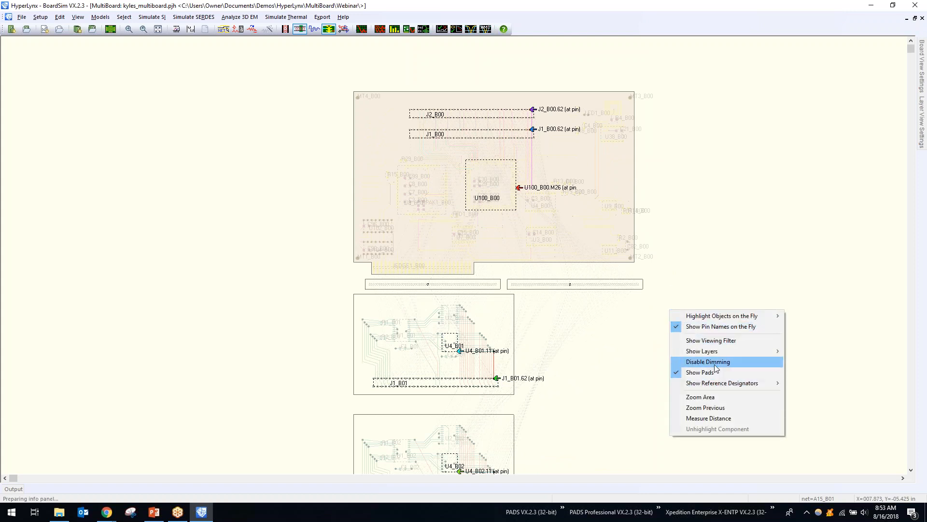
pyautogui.click(714, 362)
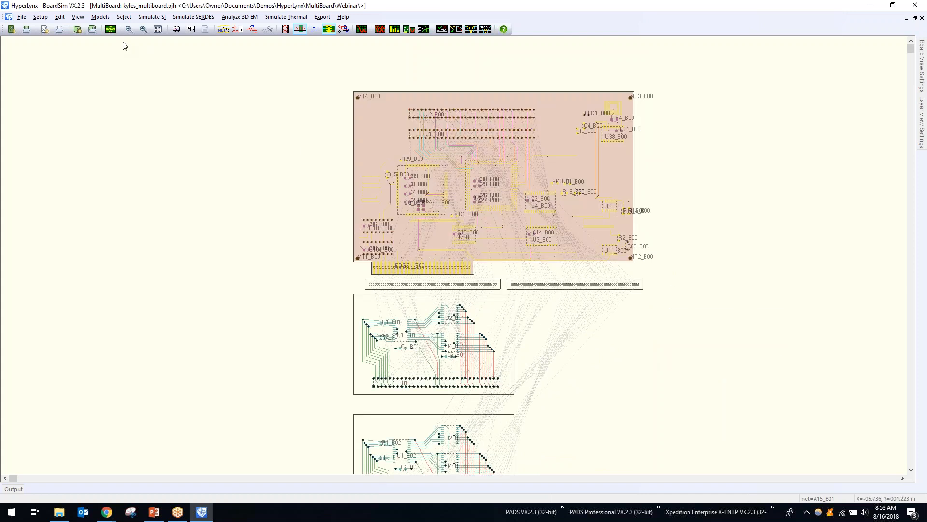
# Step: Open the Stackup Editor for the Mainboard, show its basic layer properties, and maximize the editor
pyautogui.click(111, 30)
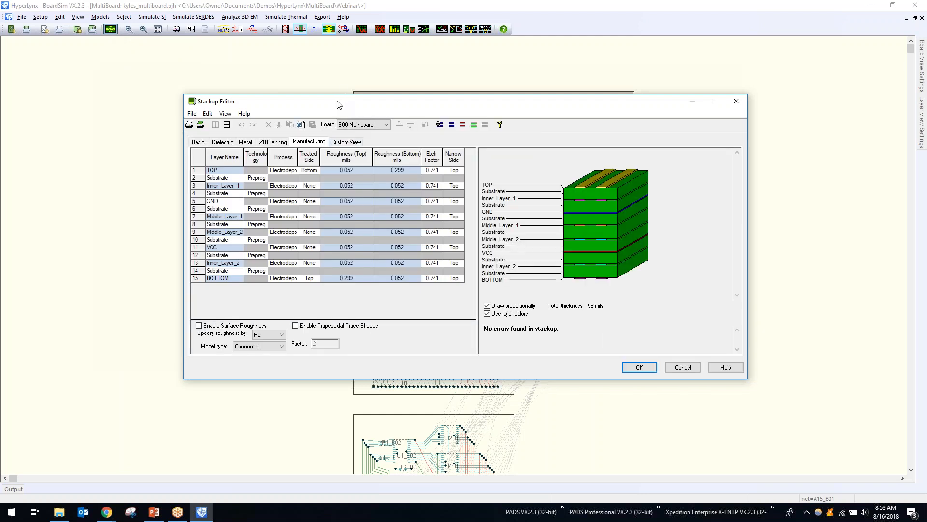
pyautogui.moveTo(341, 103); pyautogui.dragTo(312, 120)
pyautogui.moveTo(450, 214)
pyautogui.mouseDown()
pyautogui.moveTo(473, 214)
pyautogui.moveTo(458, 214)
pyautogui.mouseUp()
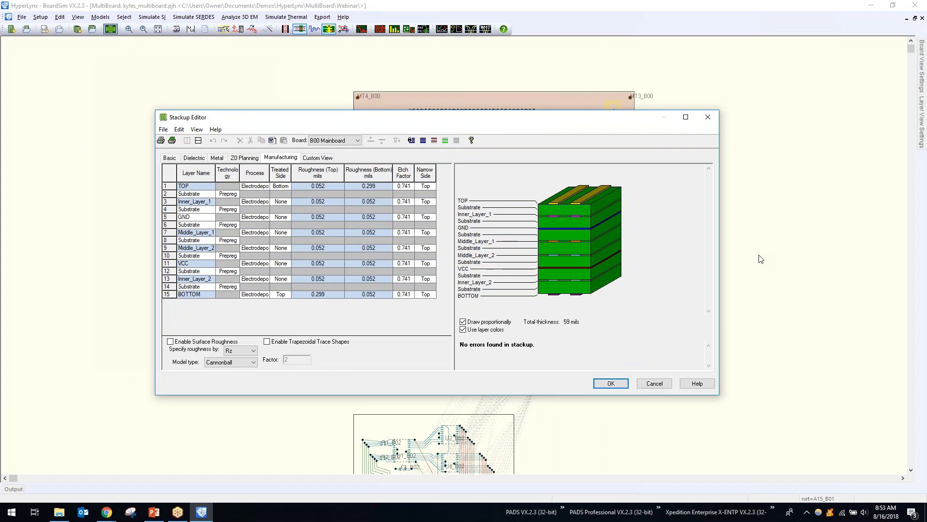
pyautogui.hotkey('alt', 'Tab')
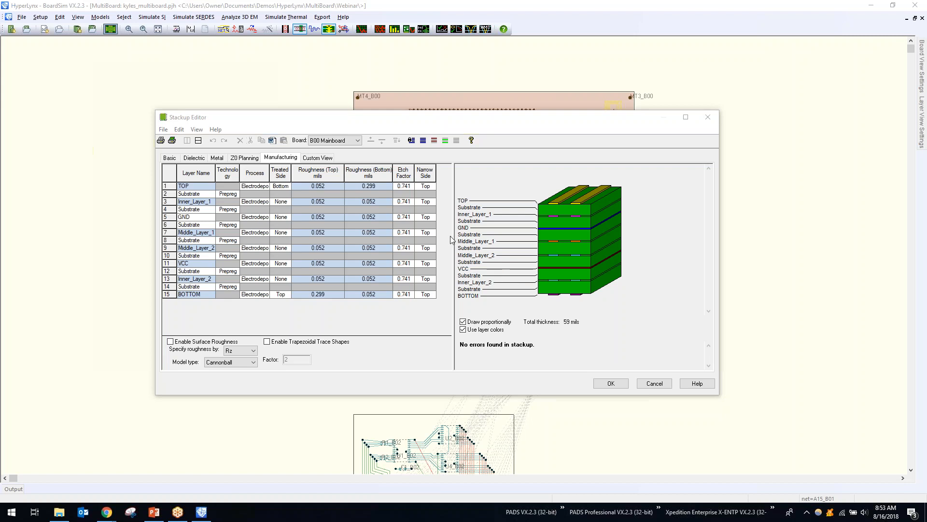
pyautogui.click(172, 158)
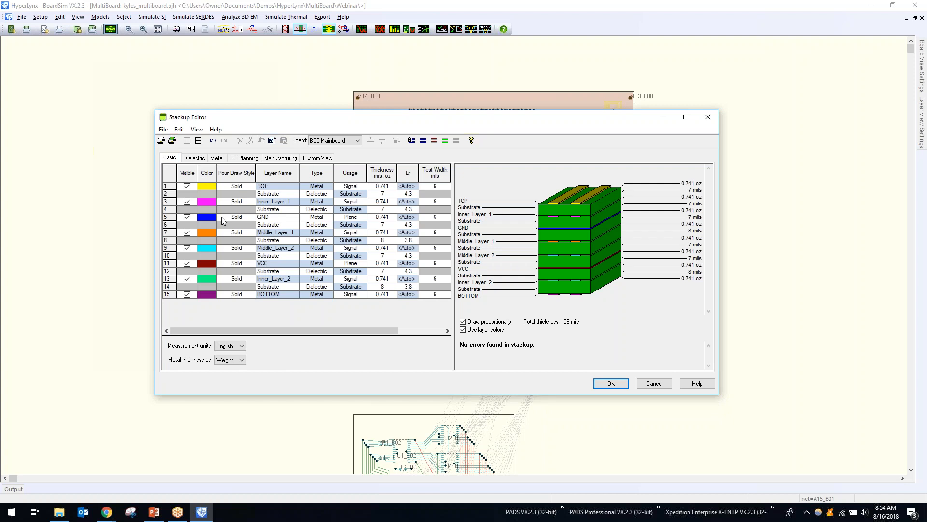
pyautogui.doubleClick(552, 116)
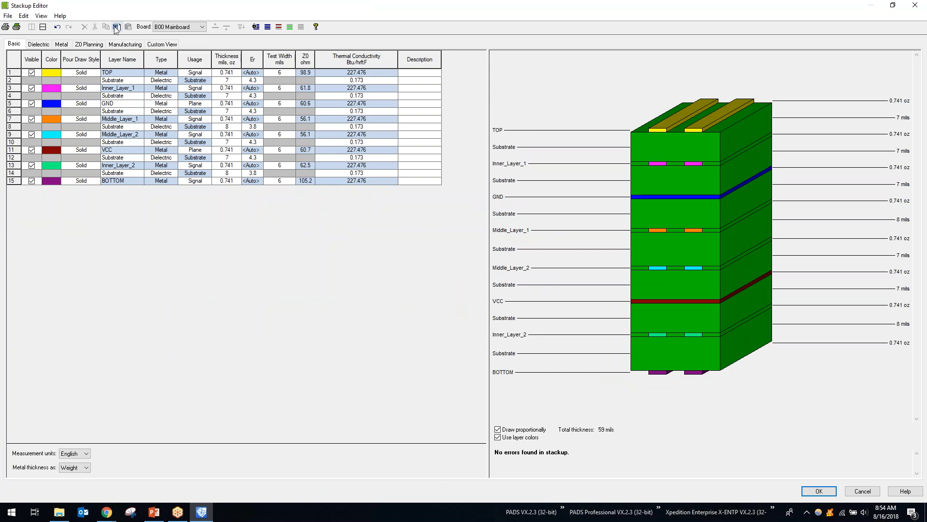
# Step: Switch to the shared B01,B02 plugin board stackup and set its Z0 planning to Single trace
pyautogui.click(202, 28)
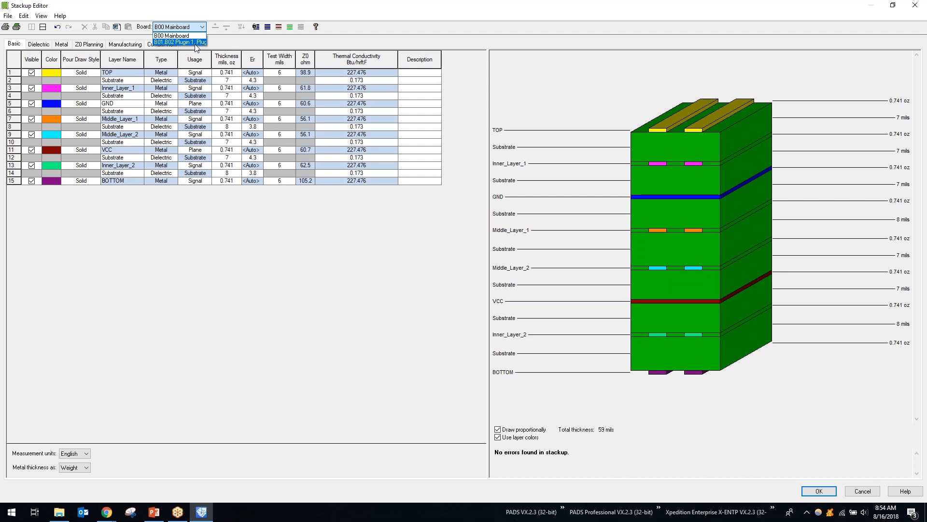
pyautogui.click(195, 41)
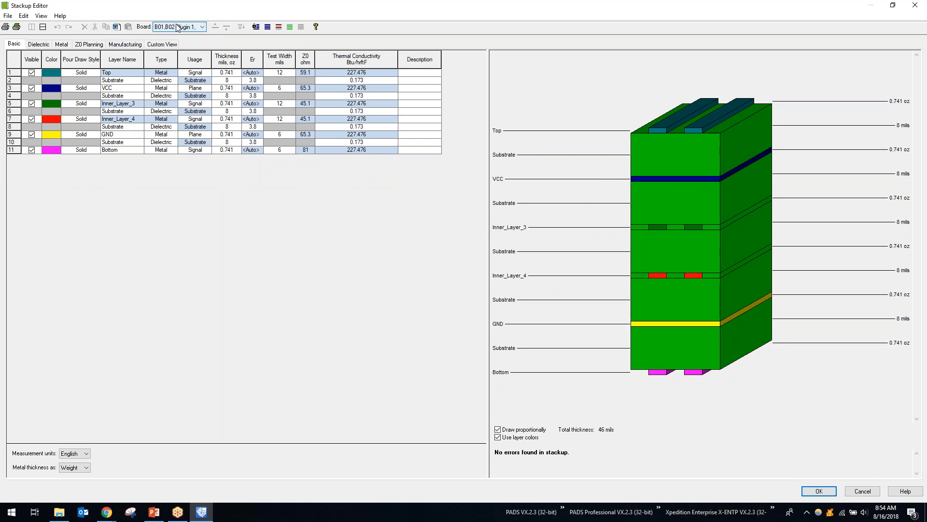
pyautogui.click(94, 45)
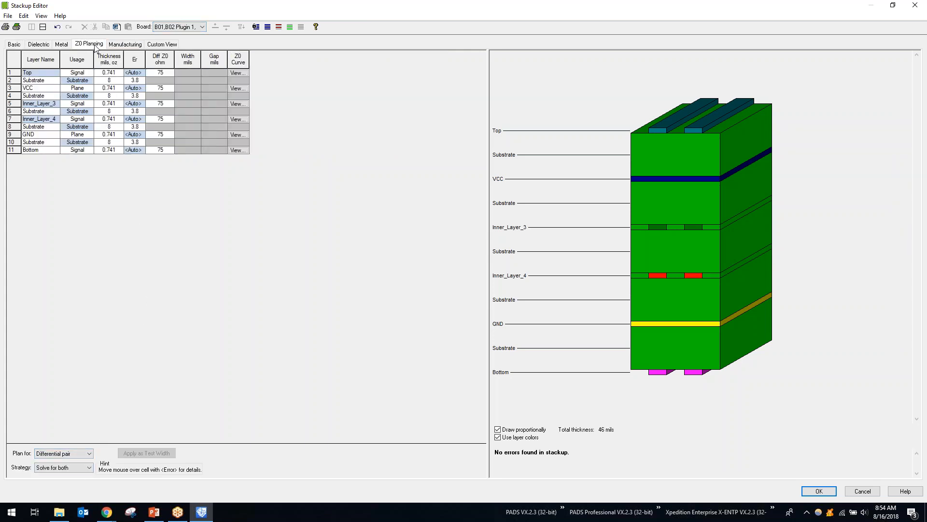
pyautogui.click(57, 453)
pyautogui.click(54, 461)
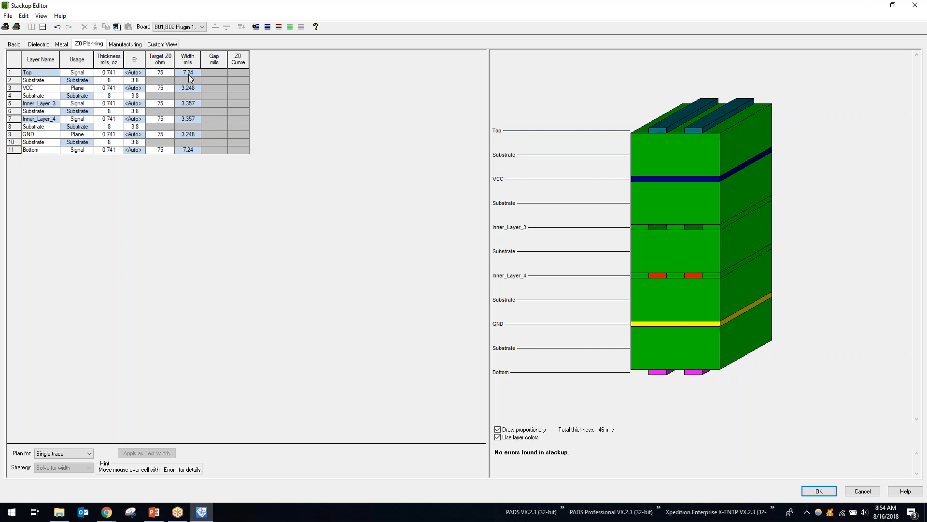
# Step: Try a target Z0 of 100 ohm on the Top layer and set it back to 75 ohm
pyautogui.click(166, 73)
pyautogui.doubleClick(164, 73)
pyautogui.write('100')
pyautogui.write('75')
pyautogui.press('Return')
# Step: Set the Z0 planning to Differential pair, compare the Solve for separation and Solve for width strategies, and close the Stackup Editor
pyautogui.click(72, 454)
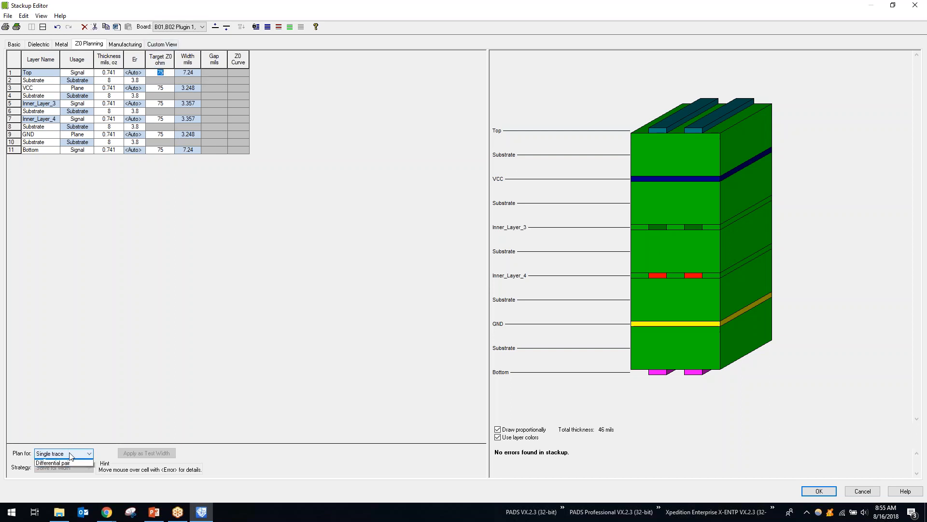
pyautogui.click(68, 469)
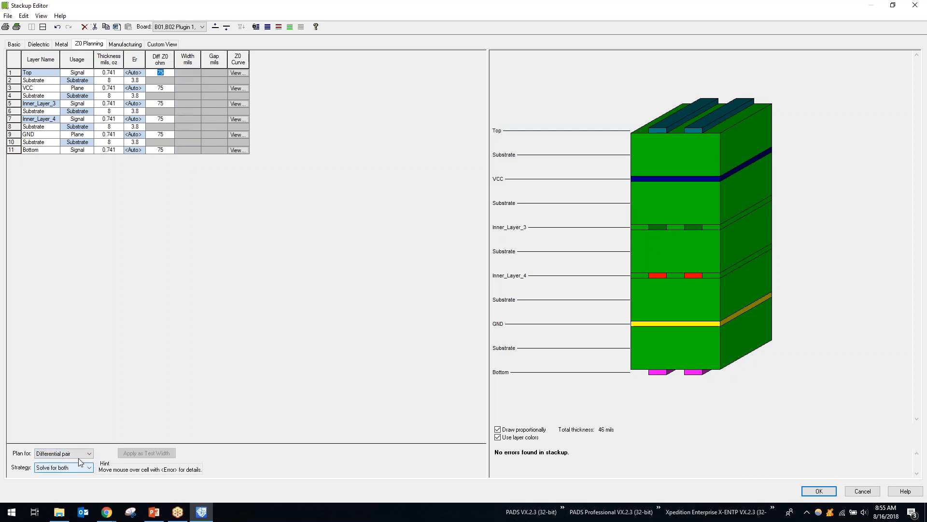
pyautogui.click(87, 469)
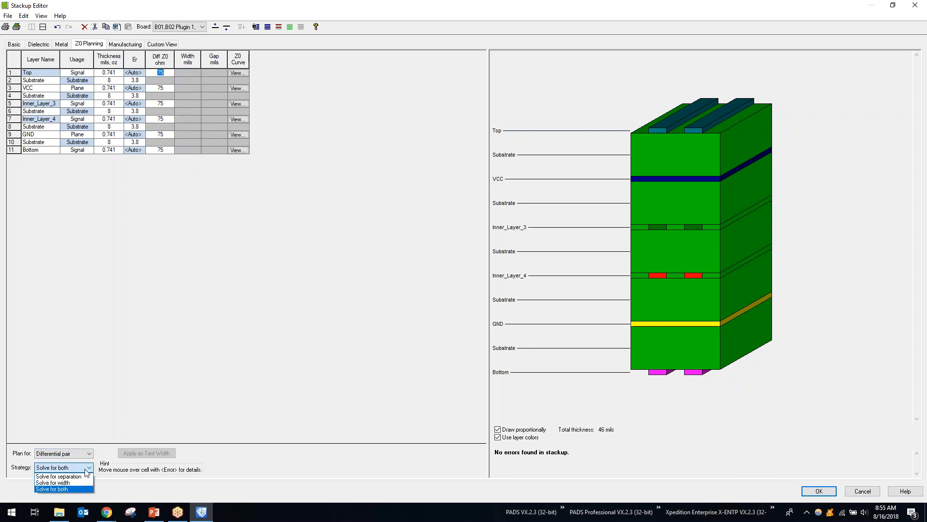
pyautogui.click(59, 476)
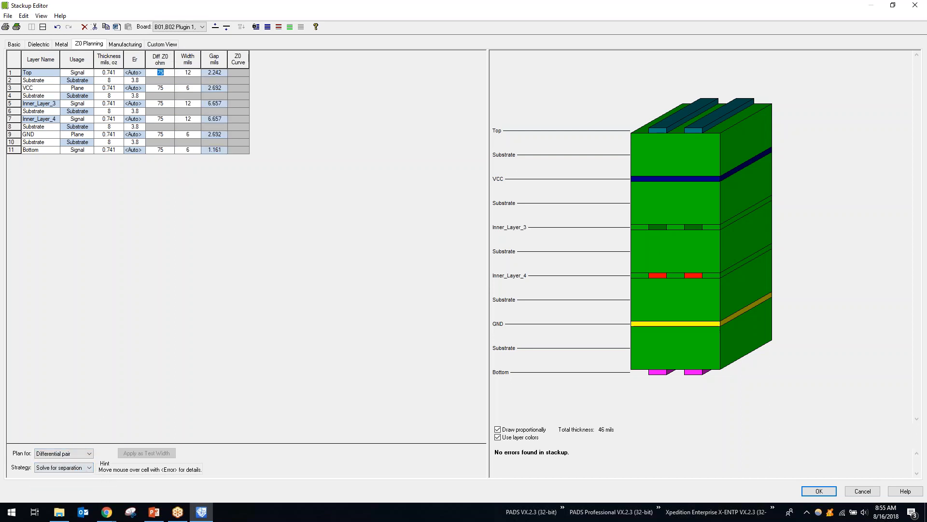
pyautogui.click(89, 468)
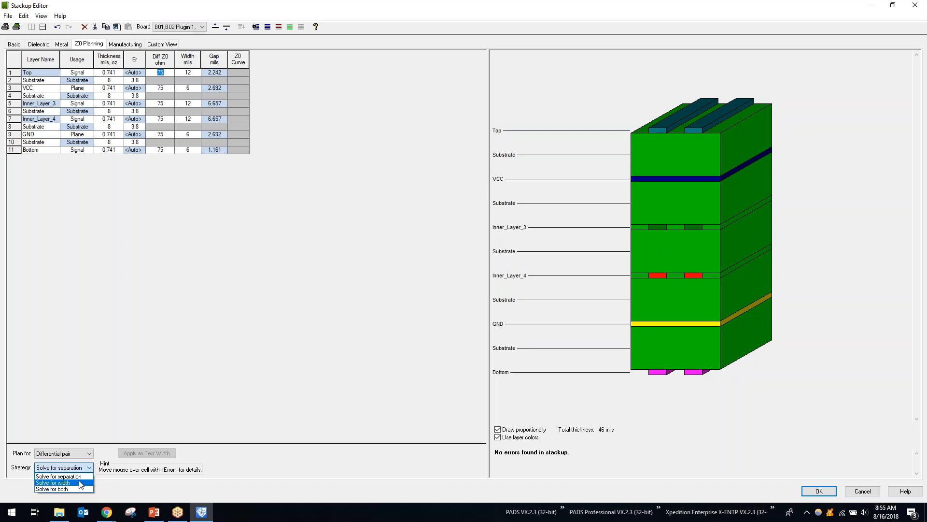
pyautogui.click(80, 483)
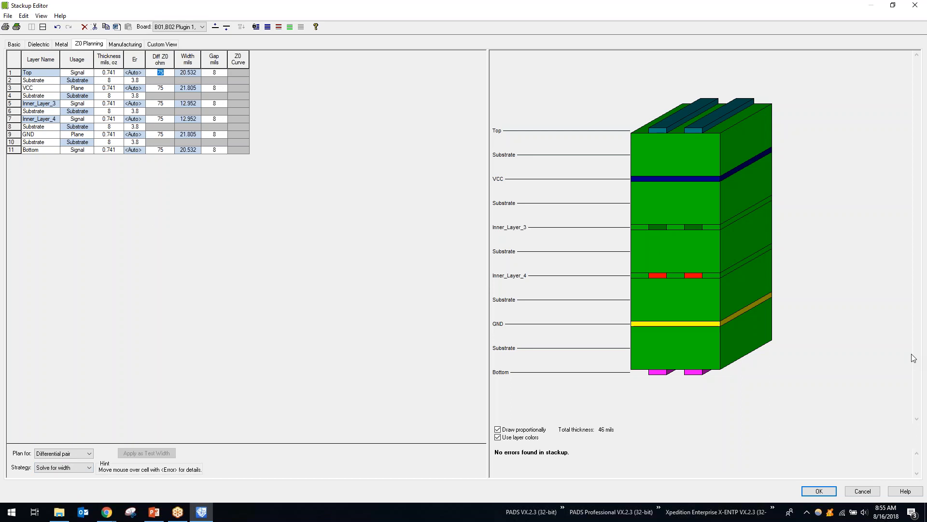
pyautogui.click(914, 5)
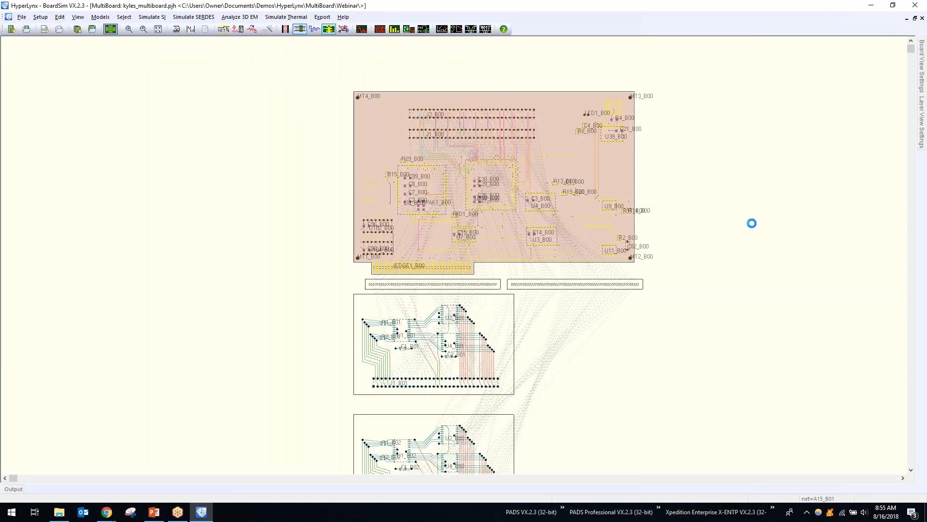
# Step: Open the model assignments by reference designator and inspect the U1_B02 assignment and the value options for capacitor C2_B01
pyautogui.scroll(-2, 745, 208)
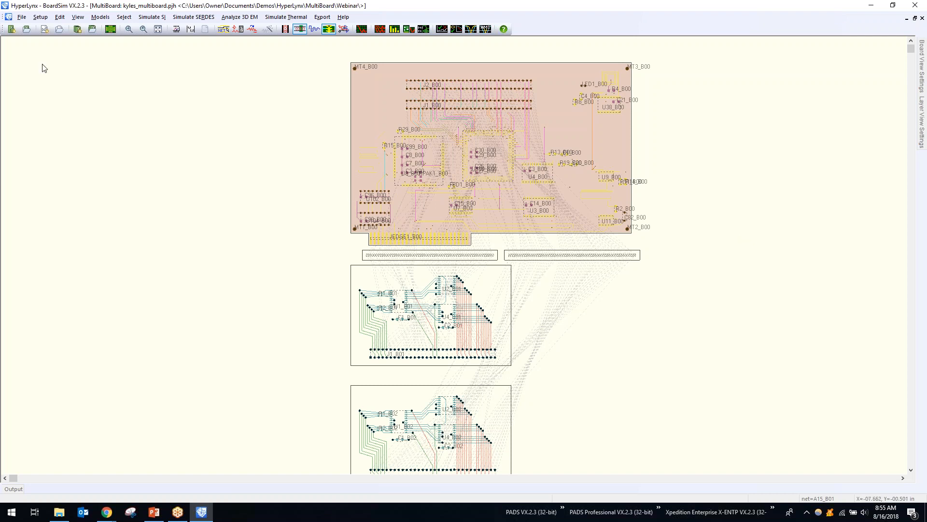
pyautogui.click(100, 17)
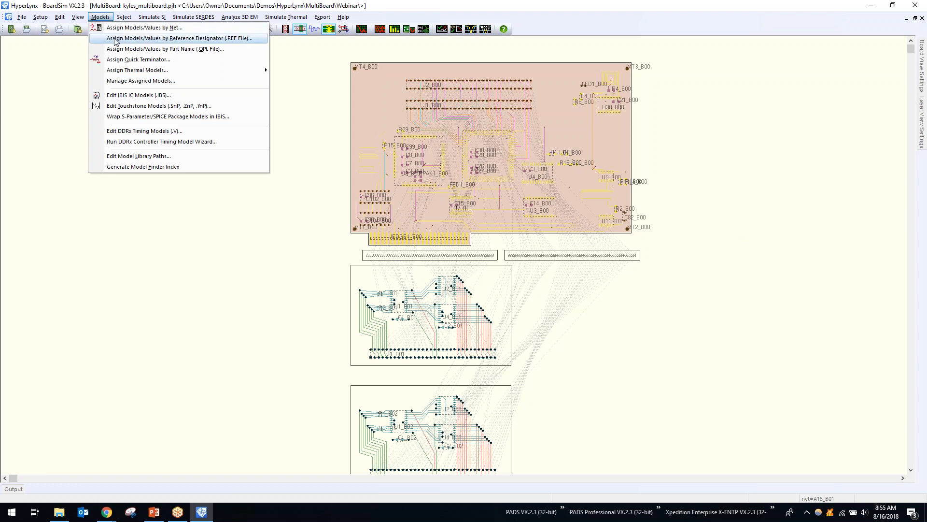
pyautogui.click(115, 40)
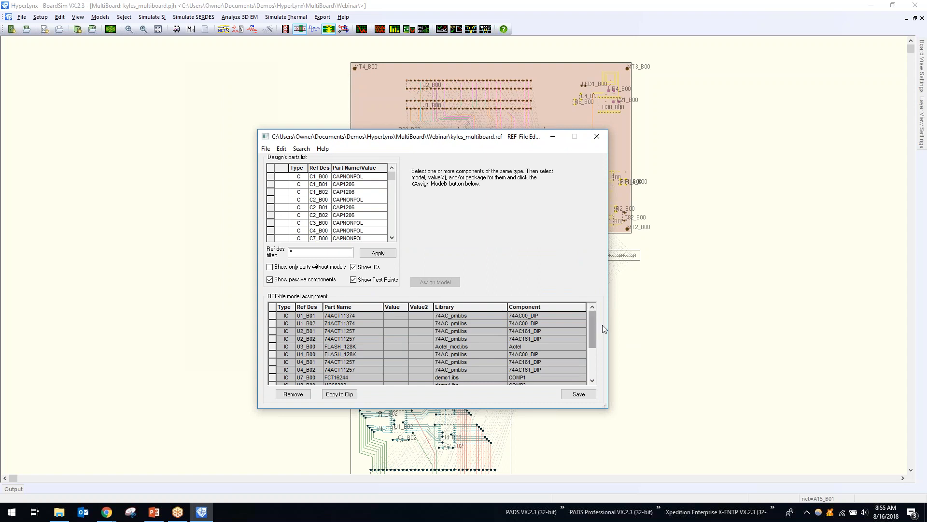
pyautogui.moveTo(592, 318)
pyautogui.mouseDown()
pyautogui.moveTo(588, 343)
pyautogui.moveTo(586, 320)
pyautogui.mouseUp()
pyautogui.click(274, 323)
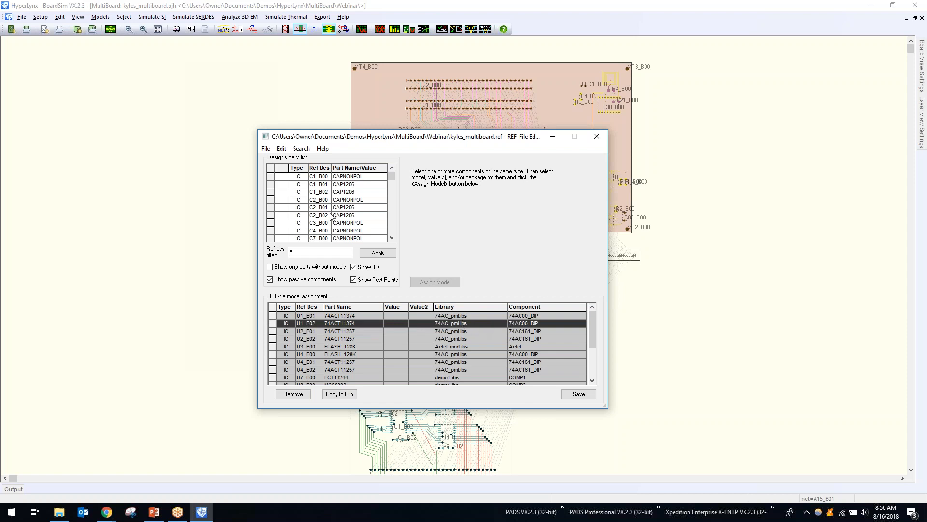
pyautogui.click(269, 208)
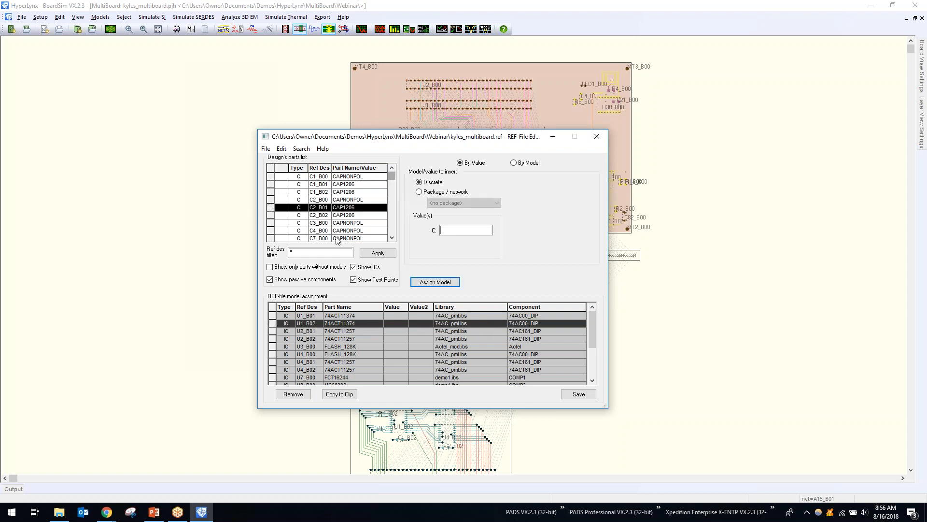
# Step: List only parts without models, reorder them by reference designator, inspect the model choices for MT3_B00 and MT2_B00, and close the REF-File Editor
pyautogui.click(296, 267)
pyautogui.click(304, 168)
pyautogui.click(271, 183)
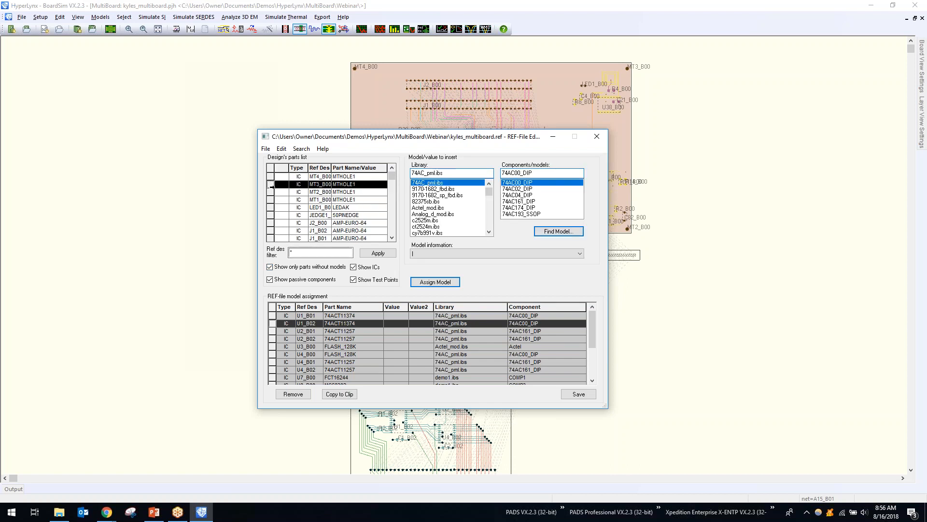
pyautogui.click(271, 192)
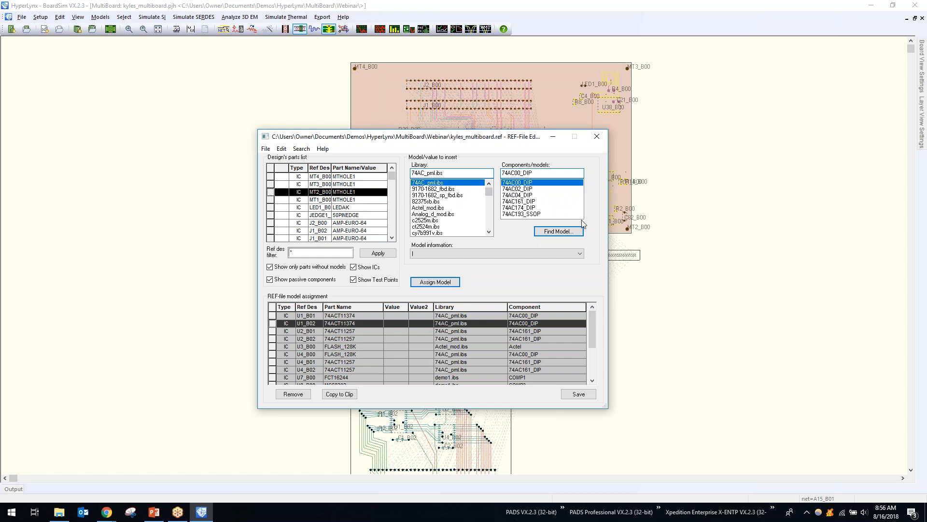
pyautogui.click(597, 138)
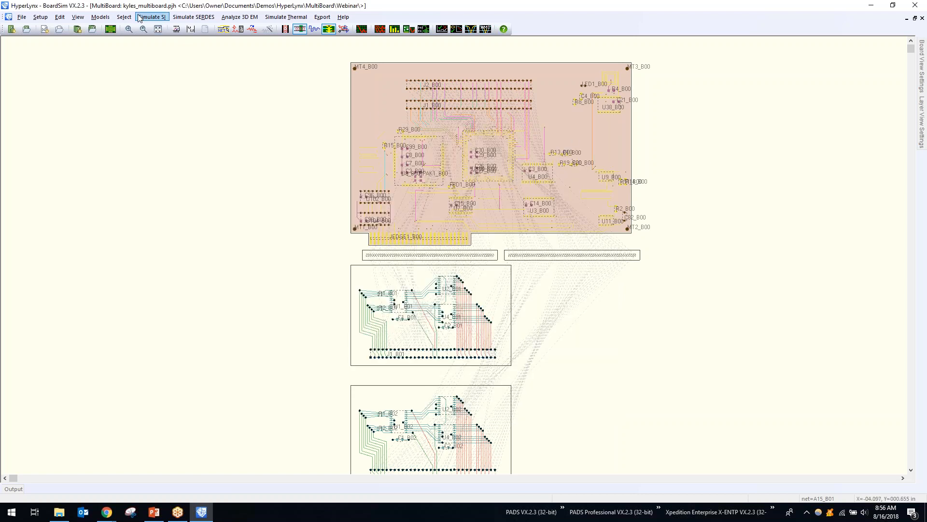
# Step: Open the model assignments by part name, view the models available for IC part 74AC161, and close the QPL-File Editor
pyautogui.click(100, 17)
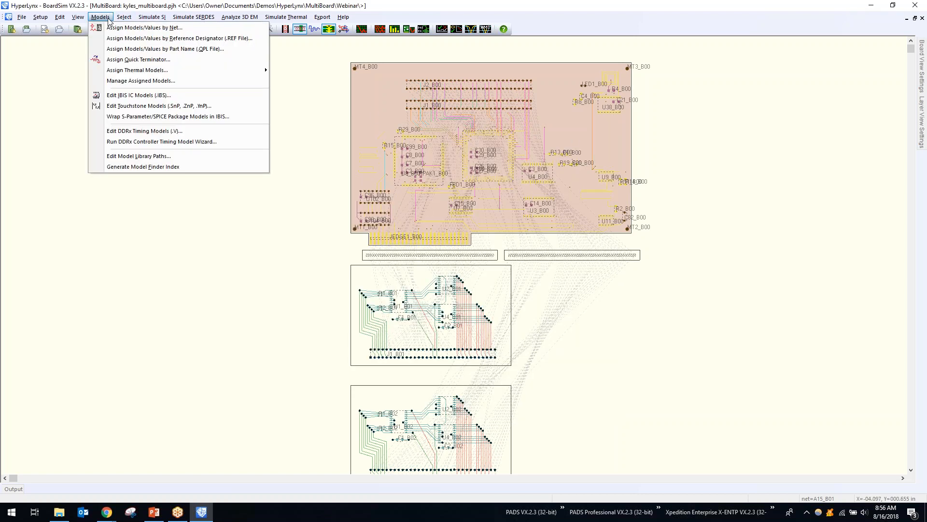
pyautogui.click(110, 49)
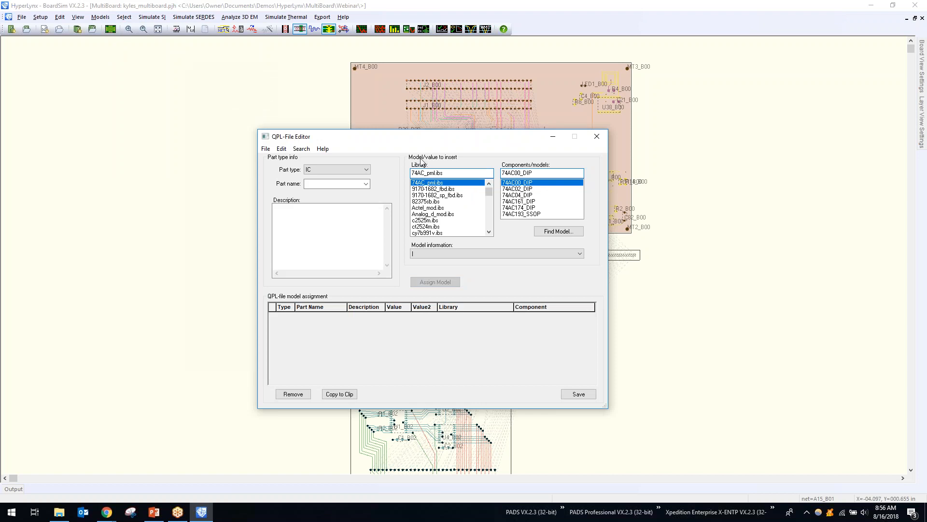
pyautogui.click(366, 184)
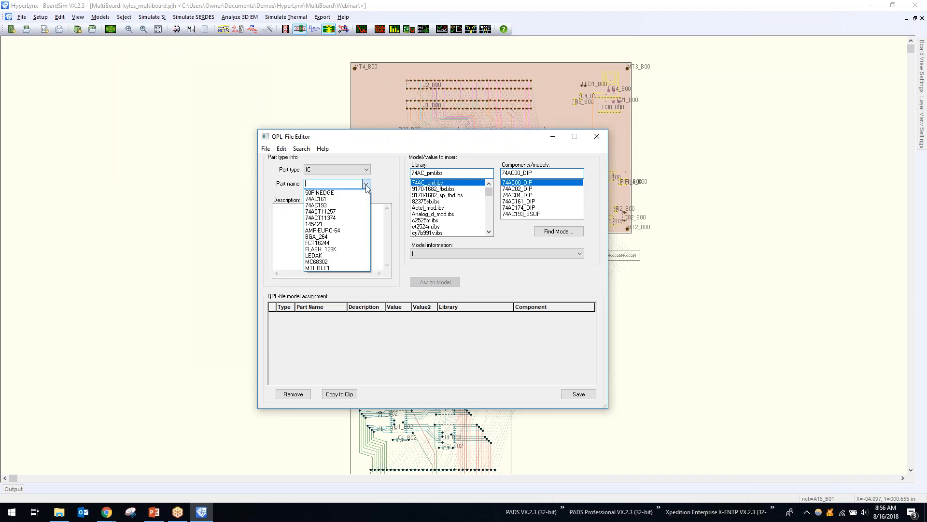
pyautogui.click(331, 199)
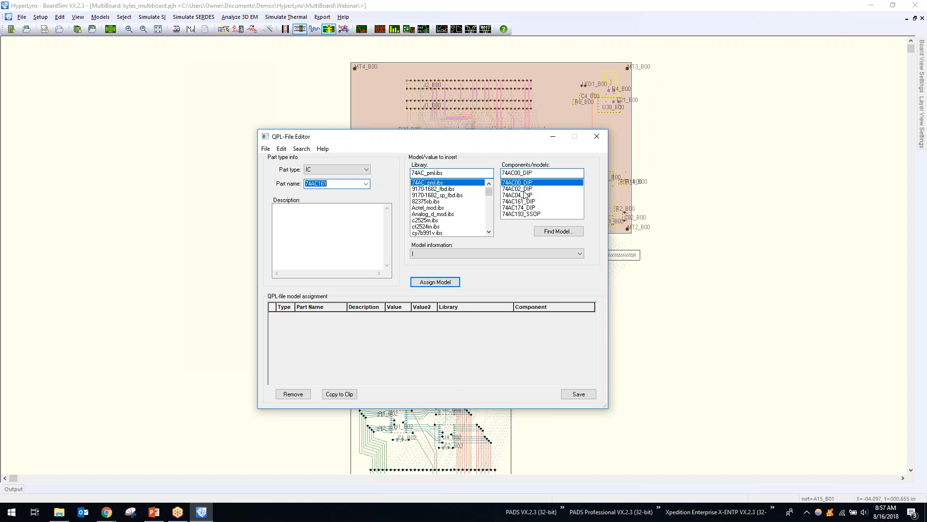
pyautogui.click(597, 138)
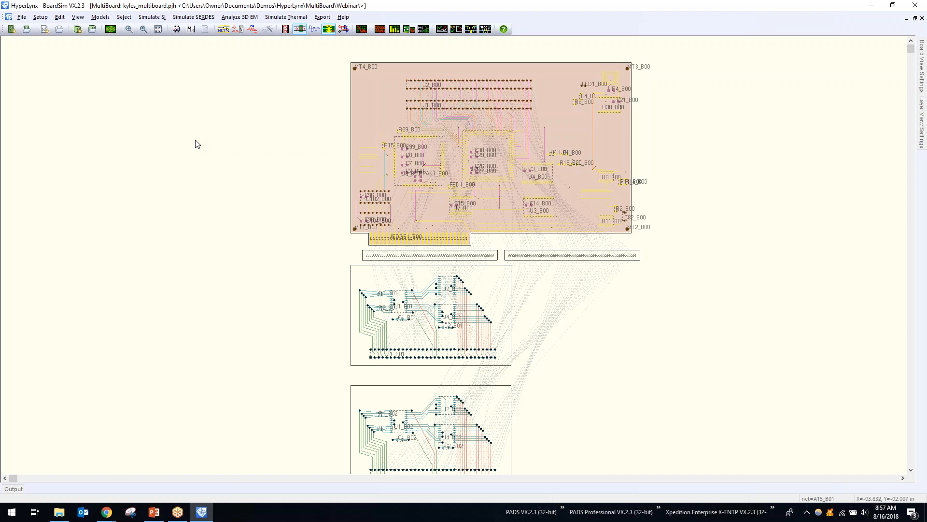
# Step: Open the General Batch Wizard and import the setup file batch_multi.gbs from the Webinar folder
pyautogui.click(159, 18)
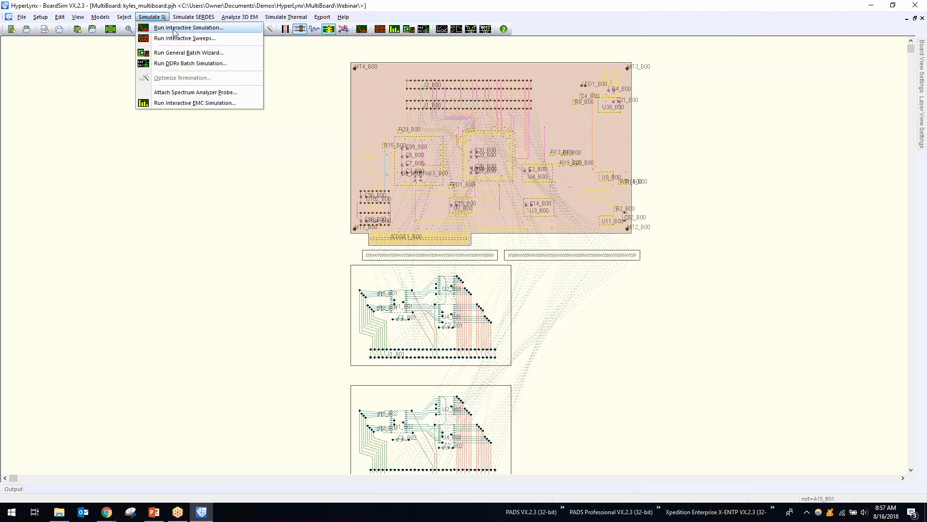
pyautogui.click(228, 54)
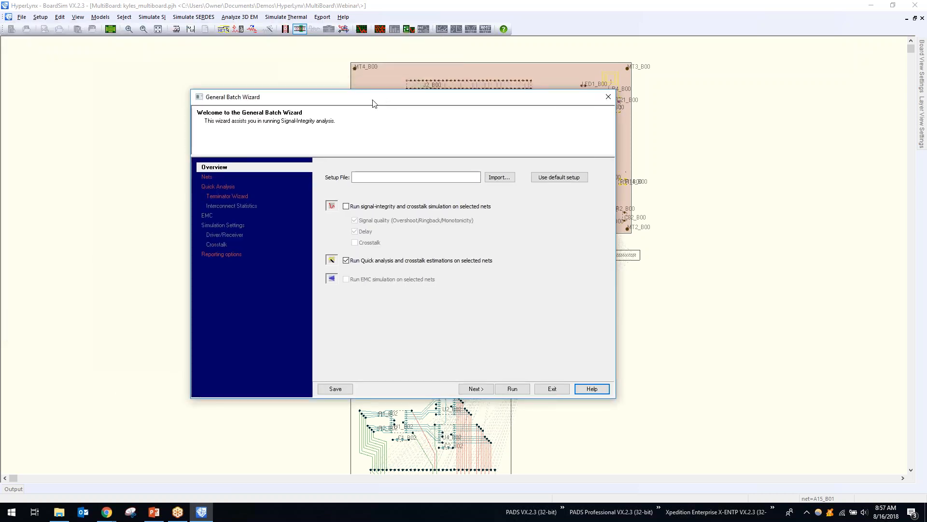
pyautogui.click(494, 178)
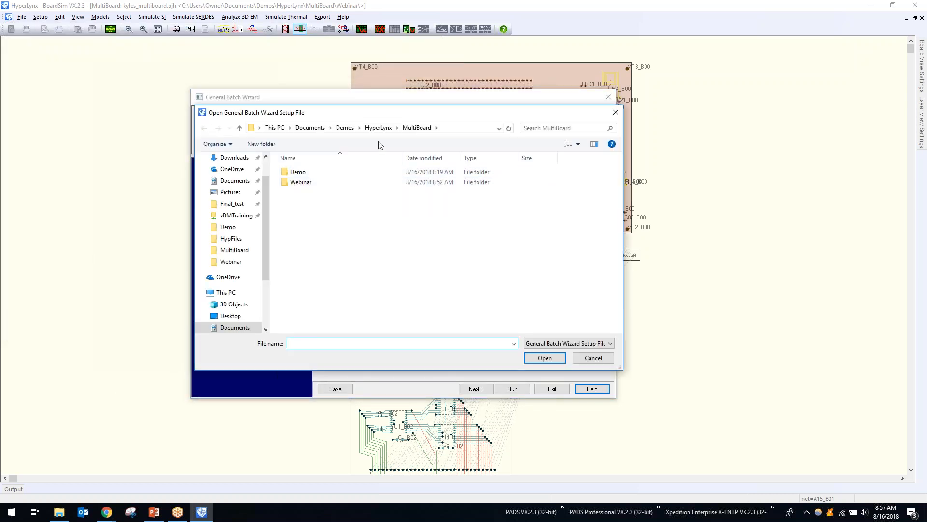
pyautogui.doubleClick(302, 183)
pyautogui.click(314, 182)
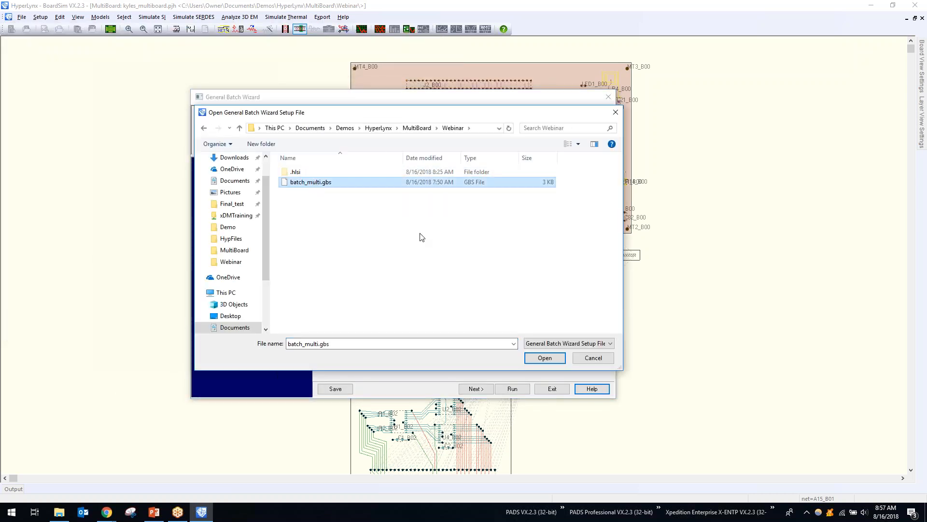
pyautogui.click(540, 359)
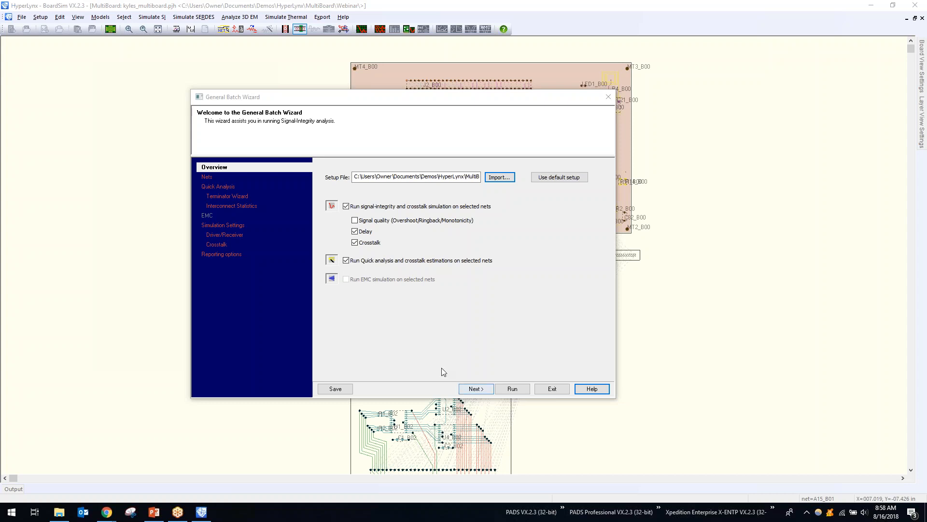
# Step: Review the batch wizard's nets for analysis, Quick Analysis options, Terminator Wizard settings and interconnect statistics
pyautogui.click(207, 177)
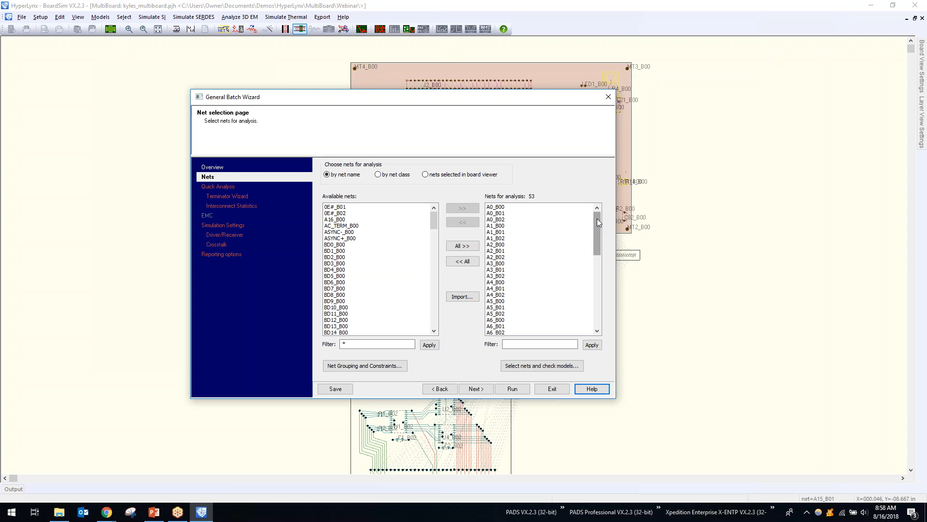
pyautogui.moveTo(595, 215)
pyautogui.mouseDown()
pyautogui.moveTo(599, 312)
pyautogui.moveTo(601, 209)
pyautogui.mouseUp()
pyautogui.click(227, 187)
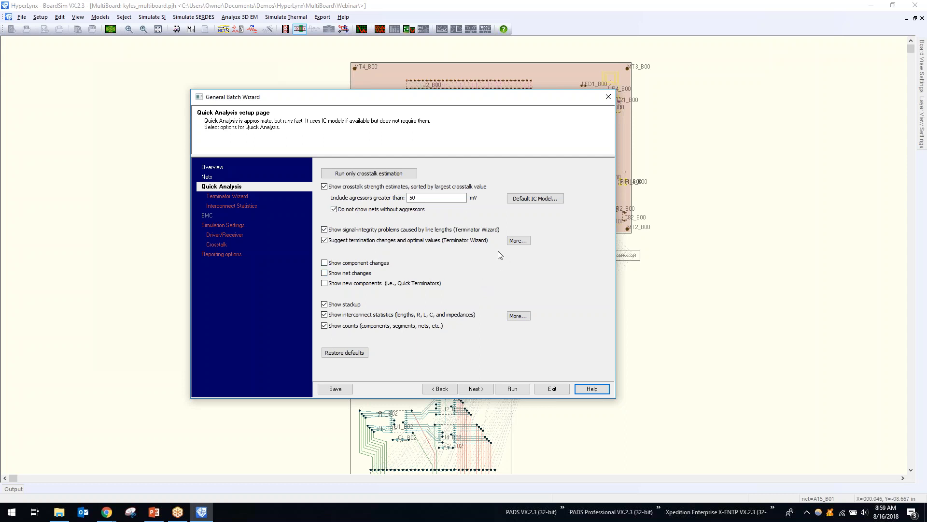
pyautogui.click(236, 198)
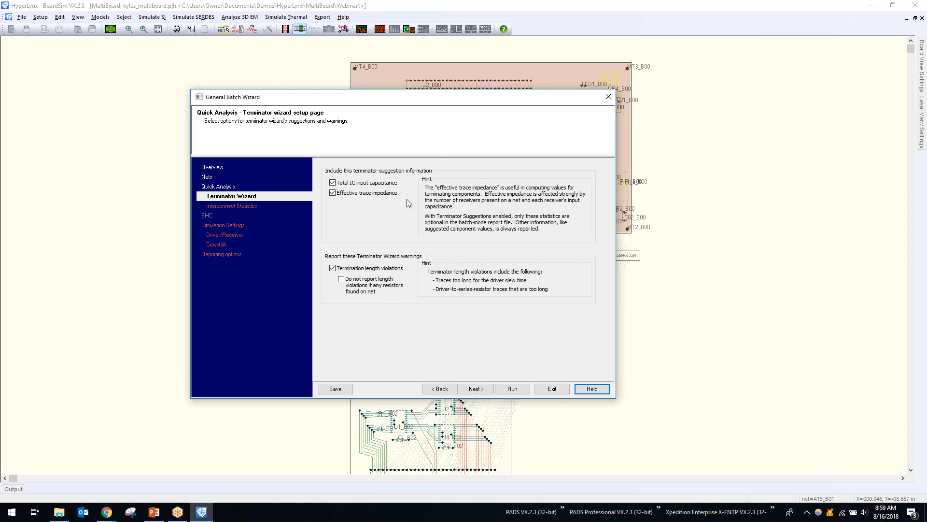
pyautogui.click(257, 206)
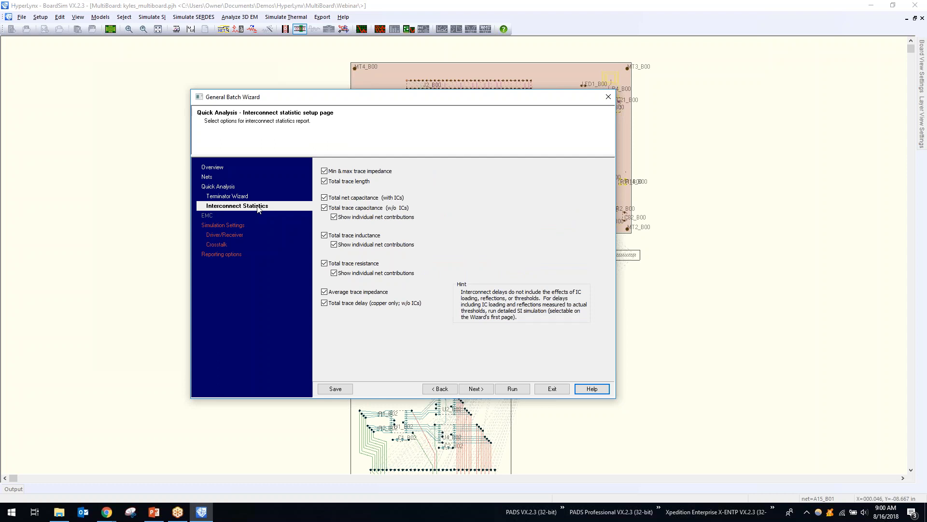
# Step: Review the batch wizard's simulation settings, driver/receiver cases and crosstalk settings
pyautogui.click(240, 225)
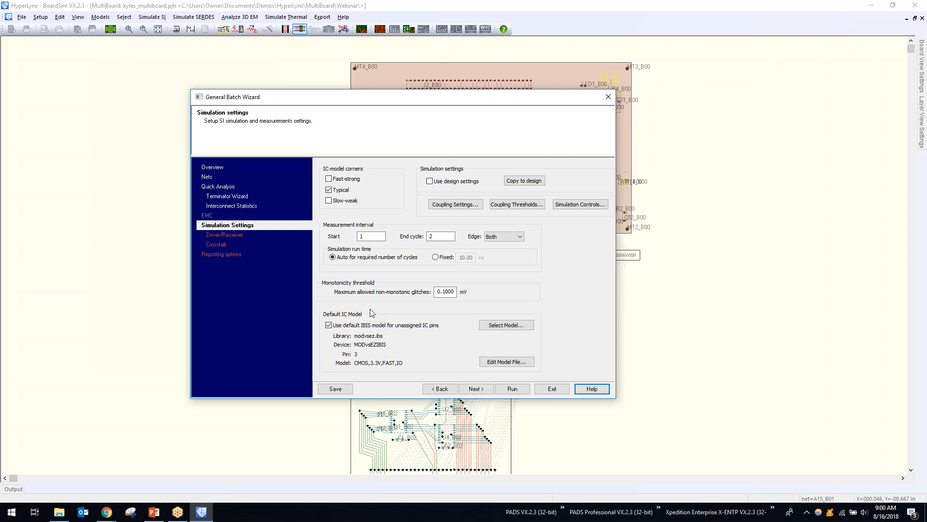
pyautogui.click(237, 234)
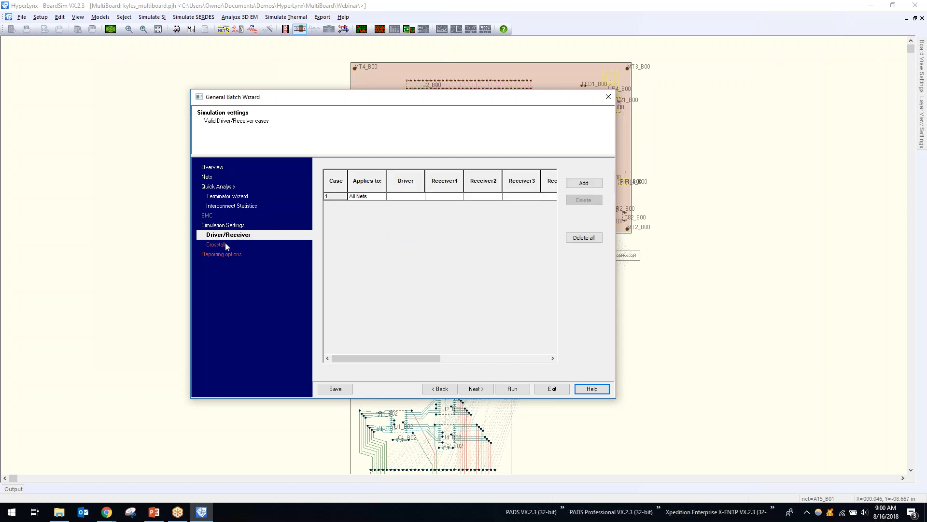
pyautogui.click(225, 245)
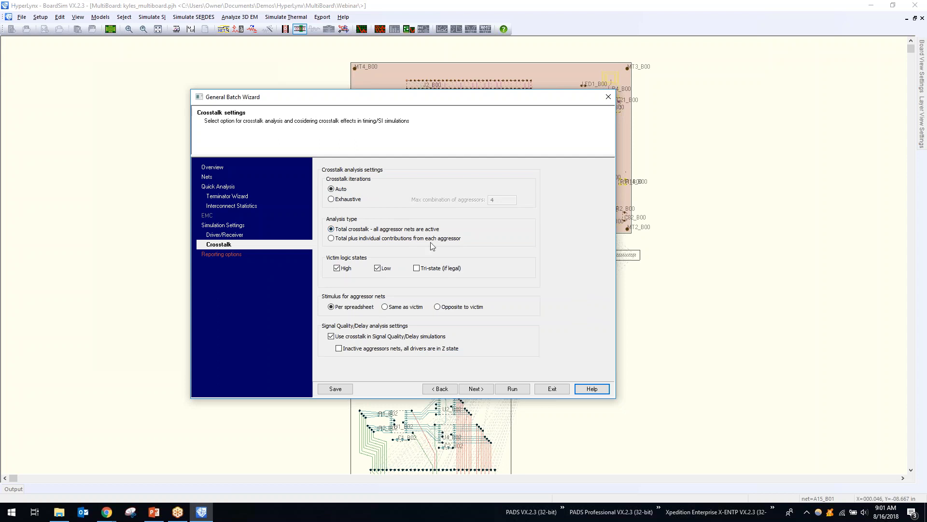
# Step: Check the reporting options, run the batch simulation, and maximize the HyperLynx Batch Mode Report
pyautogui.click(238, 256)
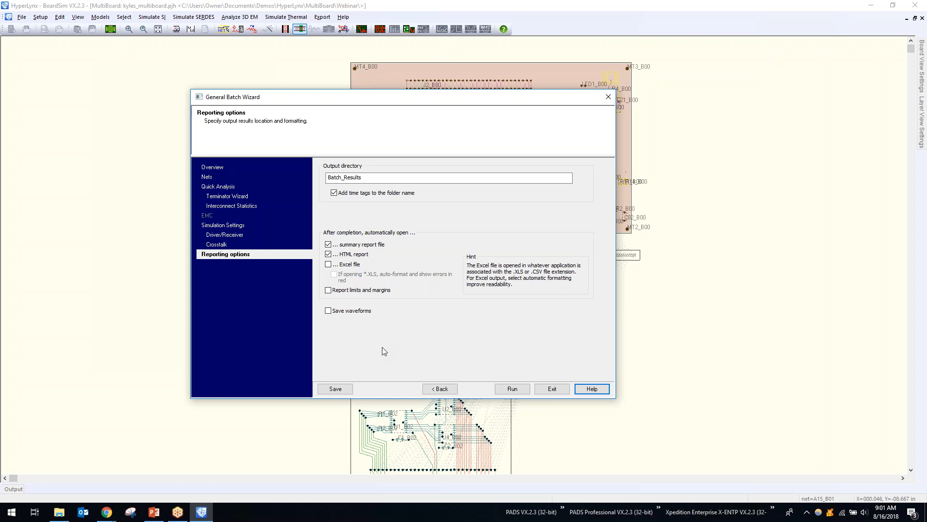
pyautogui.click(520, 391)
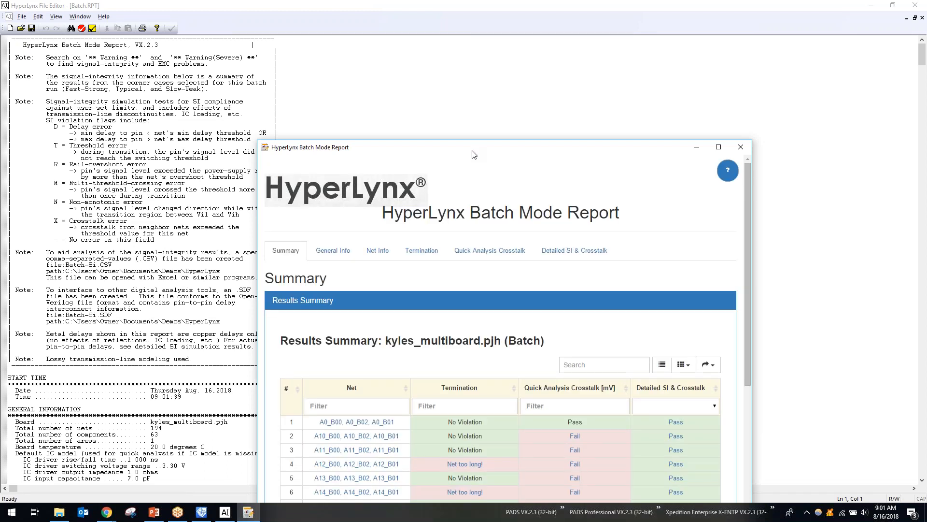
pyautogui.doubleClick(474, 153)
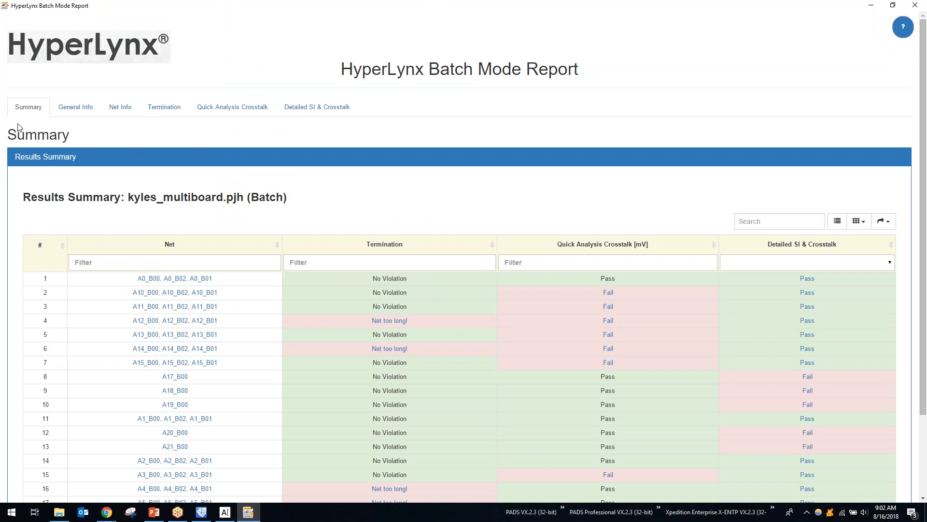
# Step: Review the batch report's Results Summary and the Detailed SI & Crosstalk results for net A0
pyautogui.scroll(-1, 15, 233)
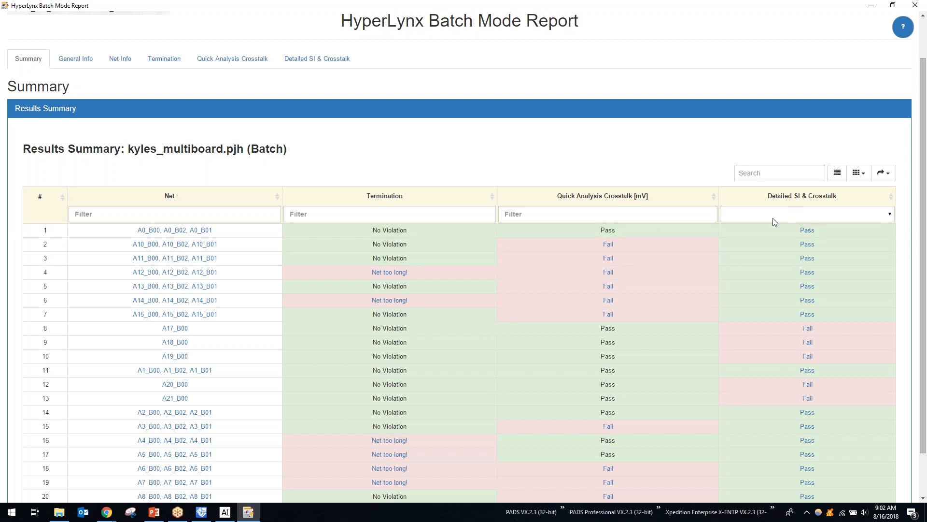
pyautogui.click(807, 231)
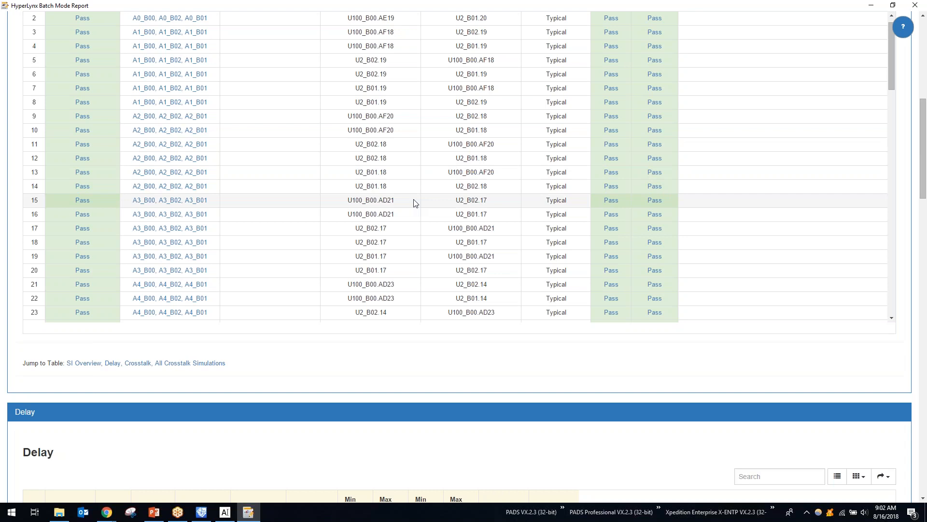
pyautogui.scroll(8, 13, 213)
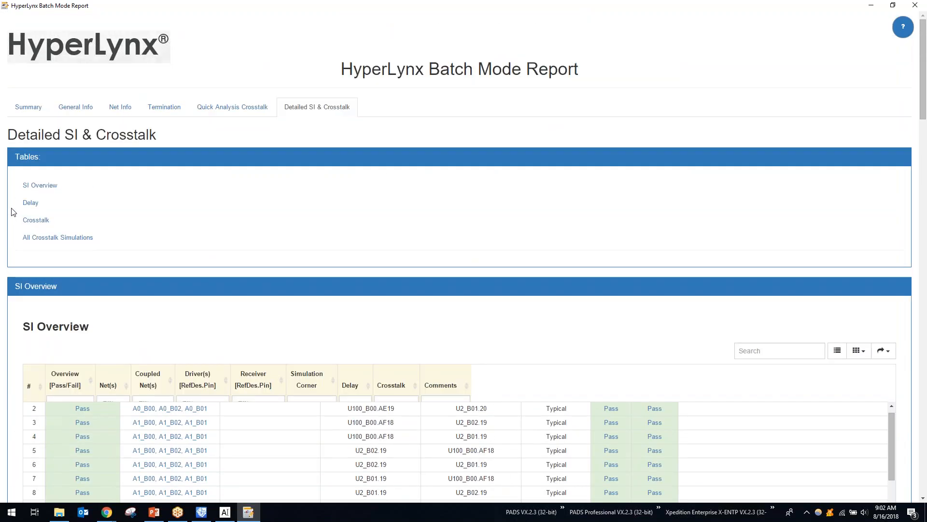
# Step: Review the batch report's General Info and Termination Violations
pyautogui.click(78, 113)
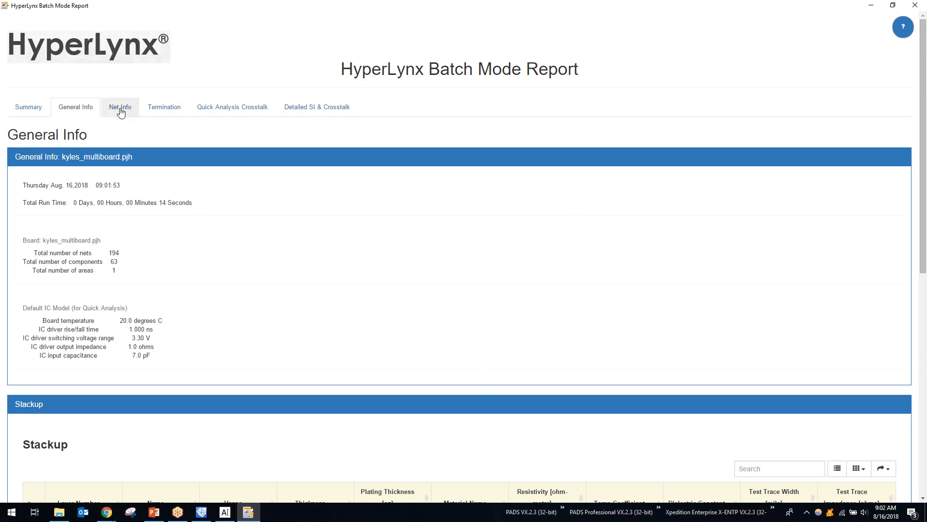
pyautogui.click(174, 112)
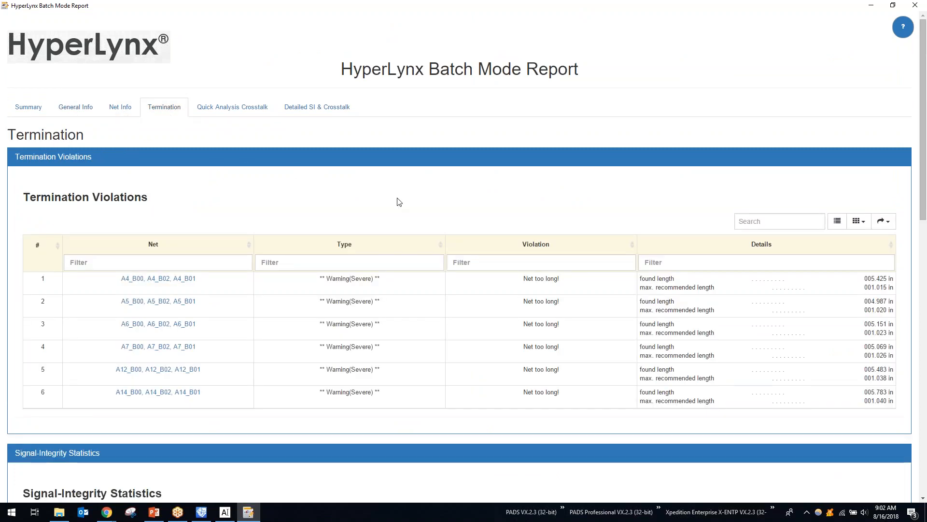
pyautogui.scroll(-2, 382, 202)
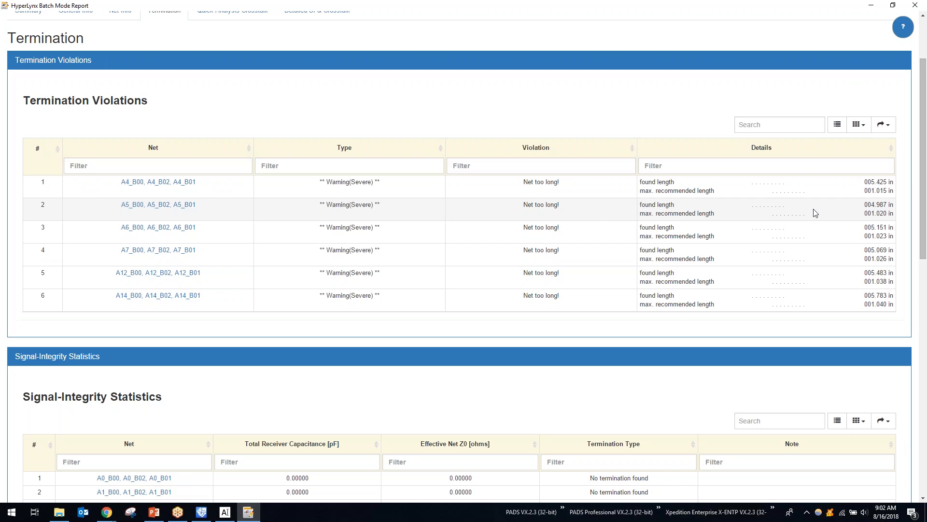
# Step: Place the batch report side by side with BoardSim, minimize the text report and close the General Batch Wizard
pyautogui.click(870, 5)
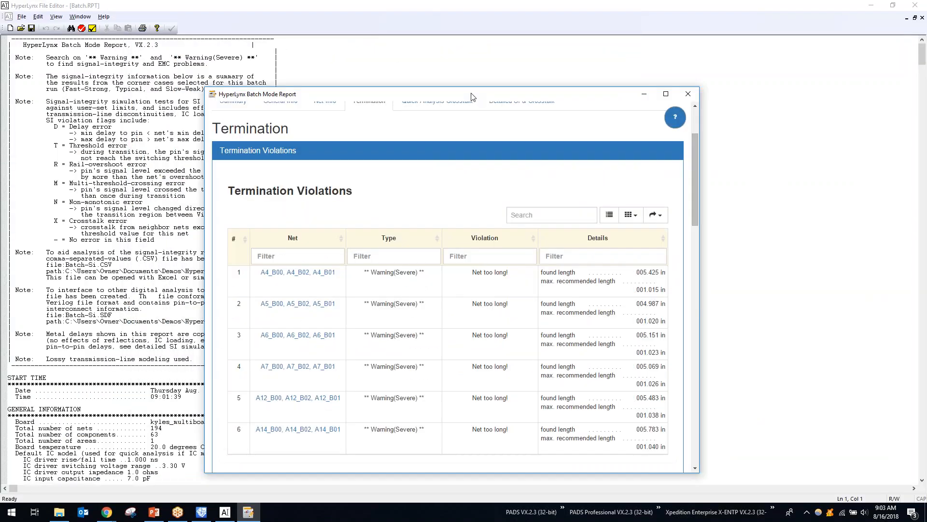
pyautogui.click(871, 5)
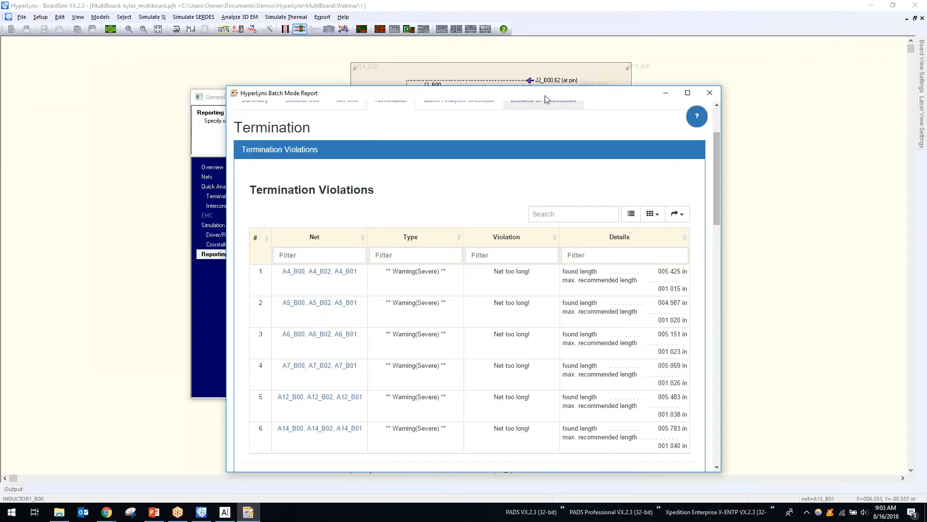
pyautogui.moveTo(545, 95); pyautogui.dragTo(926, 107)
pyautogui.click(393, 139)
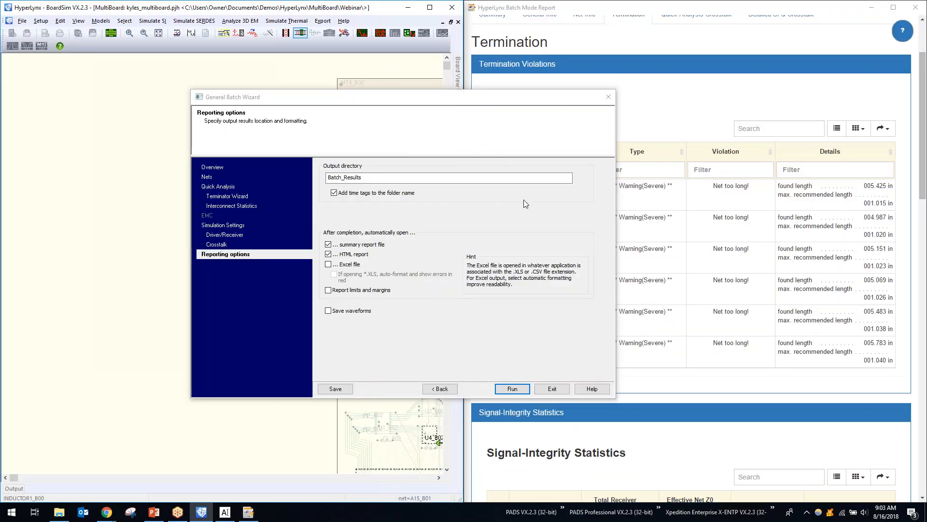
pyautogui.click(608, 97)
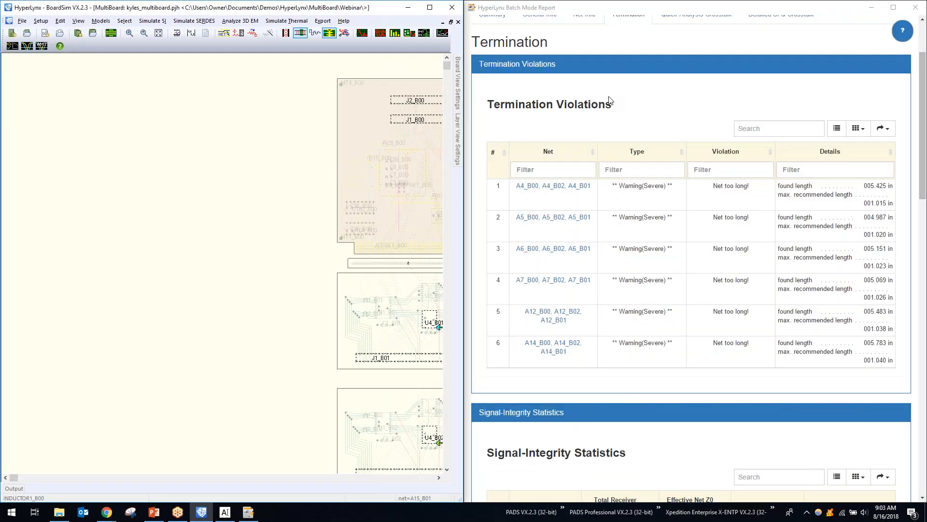
# Step: Cross-probe nets A4 and A14 from the Termination Violations table to the boards, and review the Signal-Integrity Statistics
pyautogui.click(560, 190)
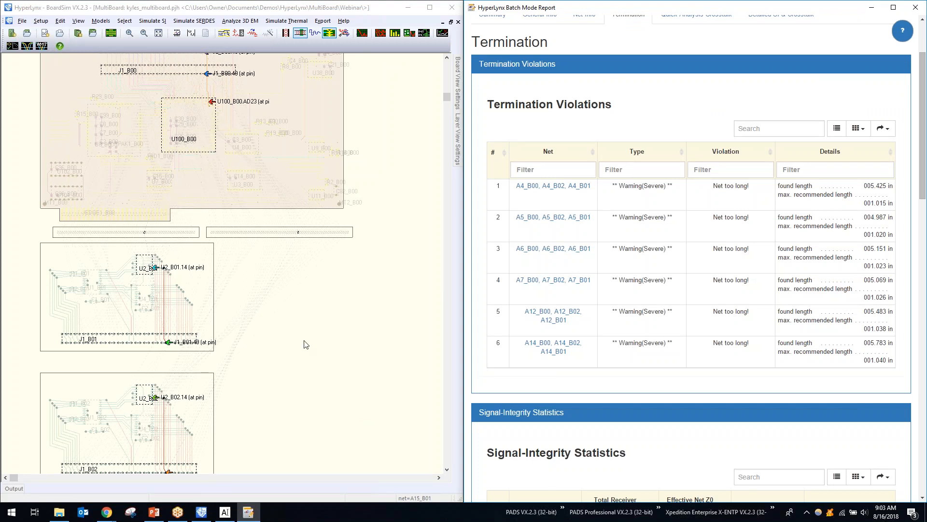
pyautogui.click(543, 351)
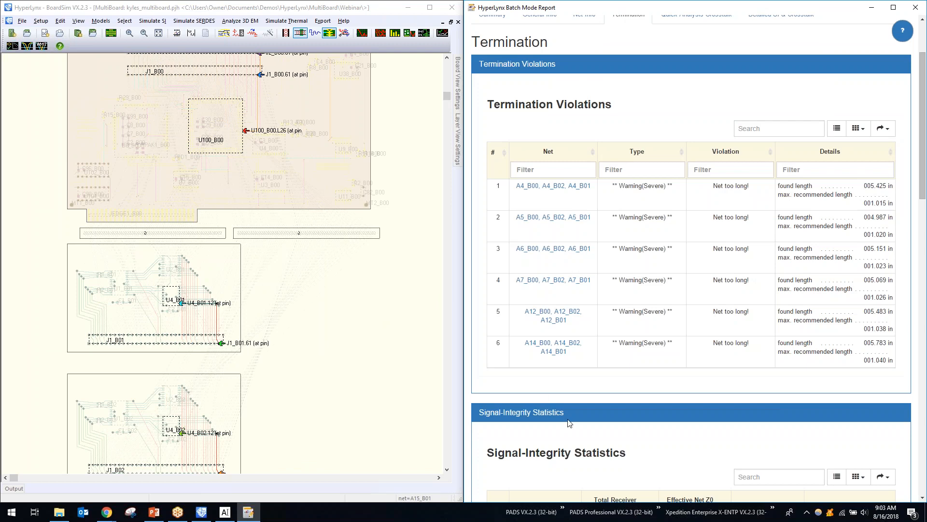
pyautogui.scroll(-7, 574, 404)
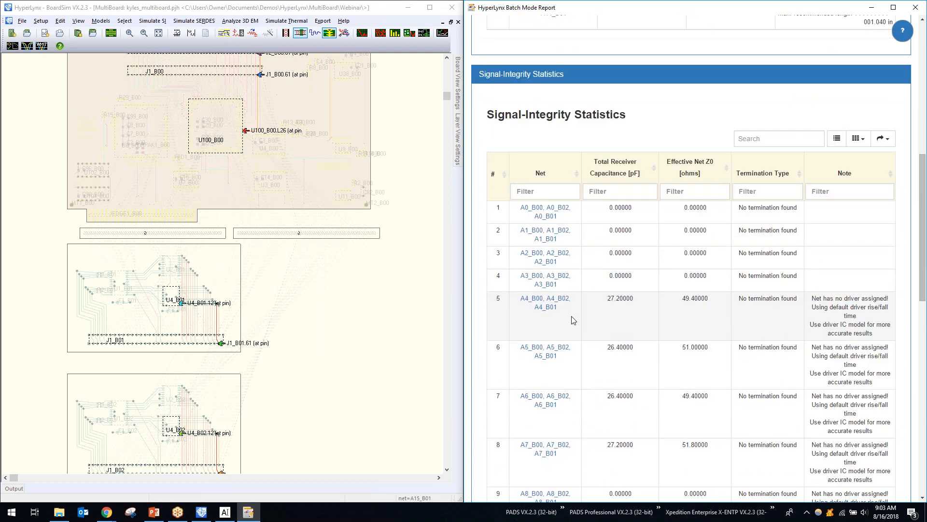
pyautogui.scroll(-6, 574, 295)
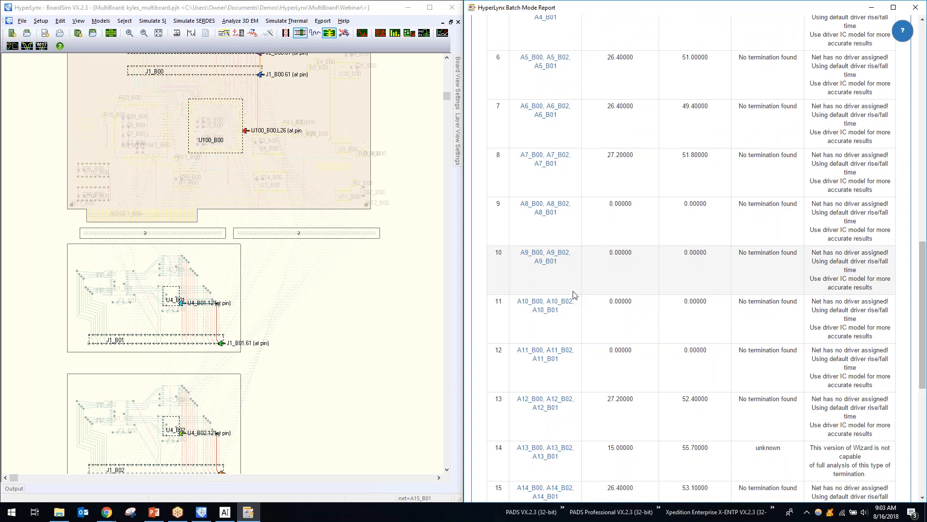
pyautogui.scroll(15, 575, 293)
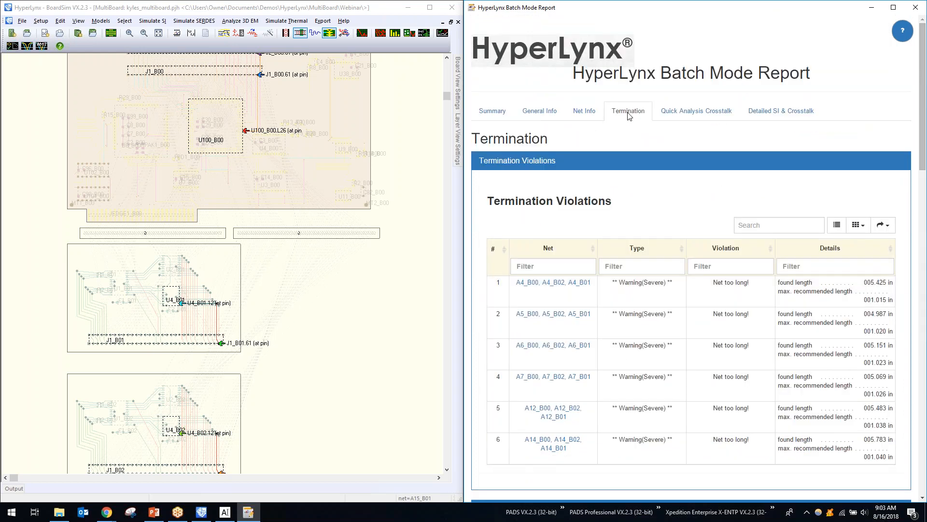
# Step: Review the report's General Info, including the default IC model values and the stackup table for the mainboard and plugin
pyautogui.click(553, 115)
pyautogui.scroll(-2, 678, 193)
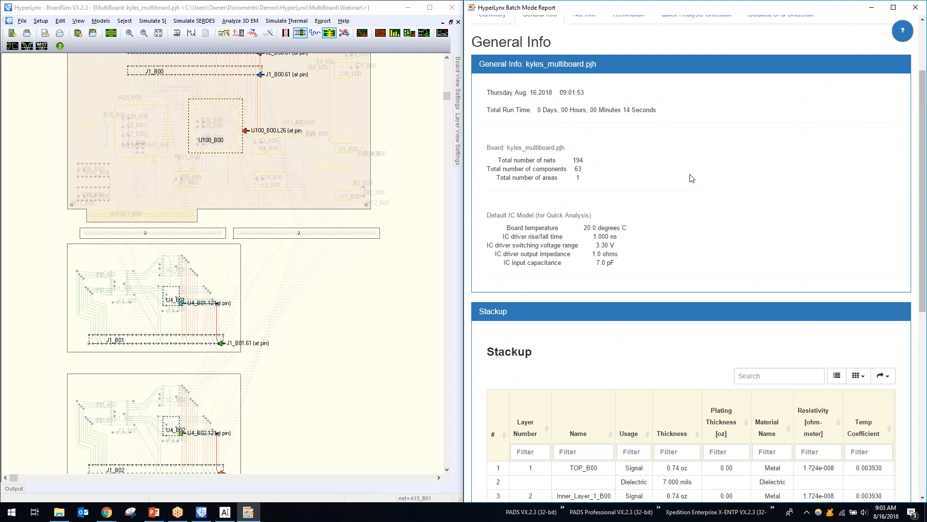
pyautogui.scroll(-2, 689, 171)
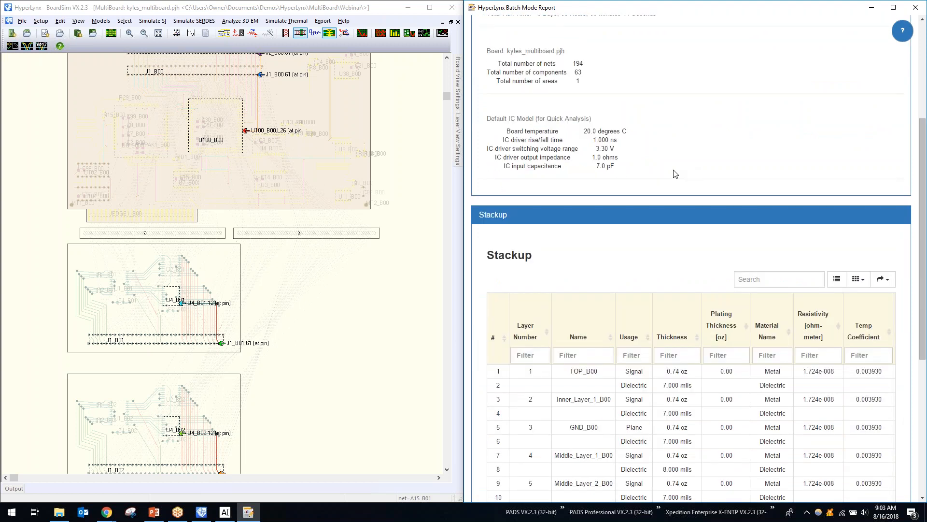
pyautogui.scroll(-2, 676, 174)
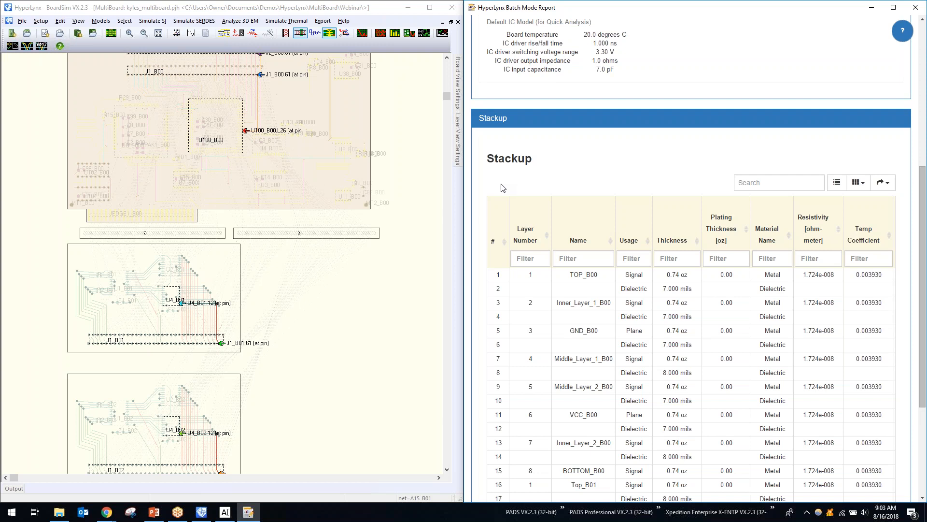
pyautogui.scroll(-3, 501, 187)
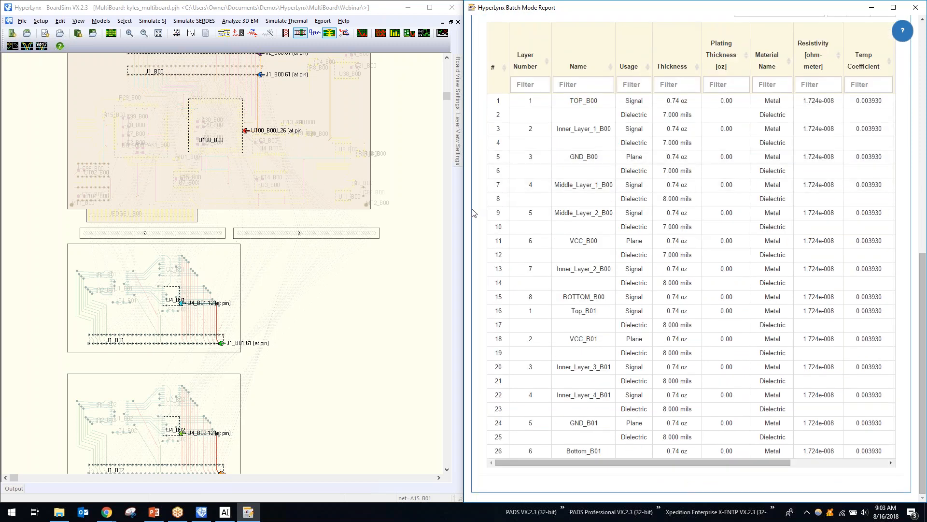
pyautogui.scroll(8, 476, 217)
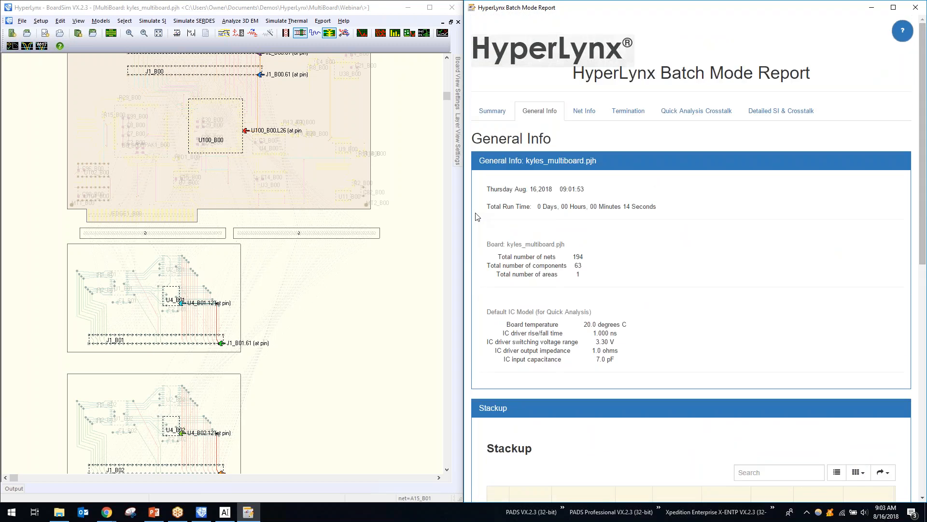
# Step: Review the Quick Analysis Crosstalk report and cross-probe net A14_B00 to the boards
pyautogui.click(731, 117)
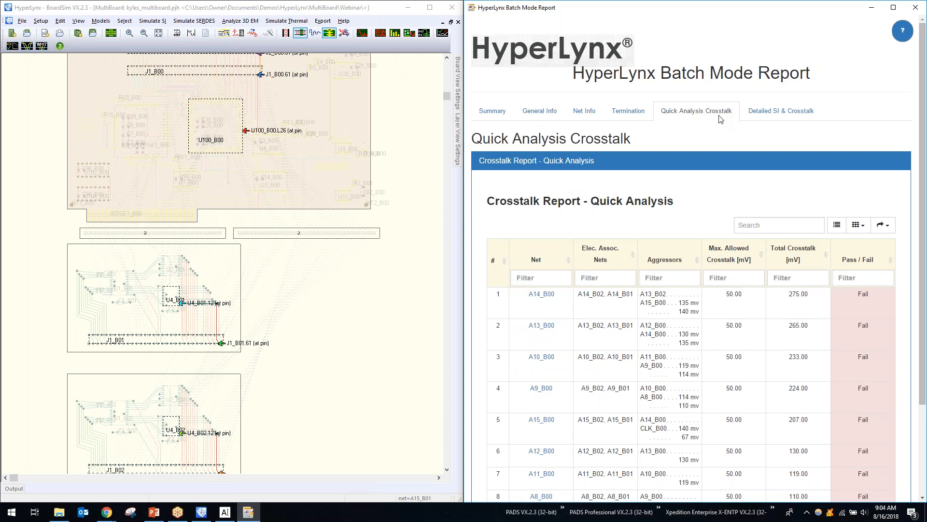
pyautogui.scroll(-3, 507, 158)
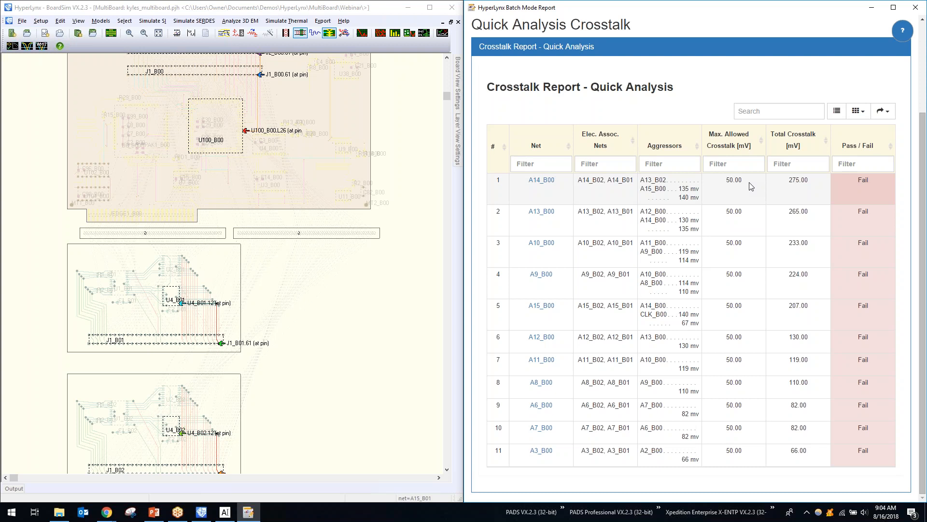
pyautogui.click(542, 181)
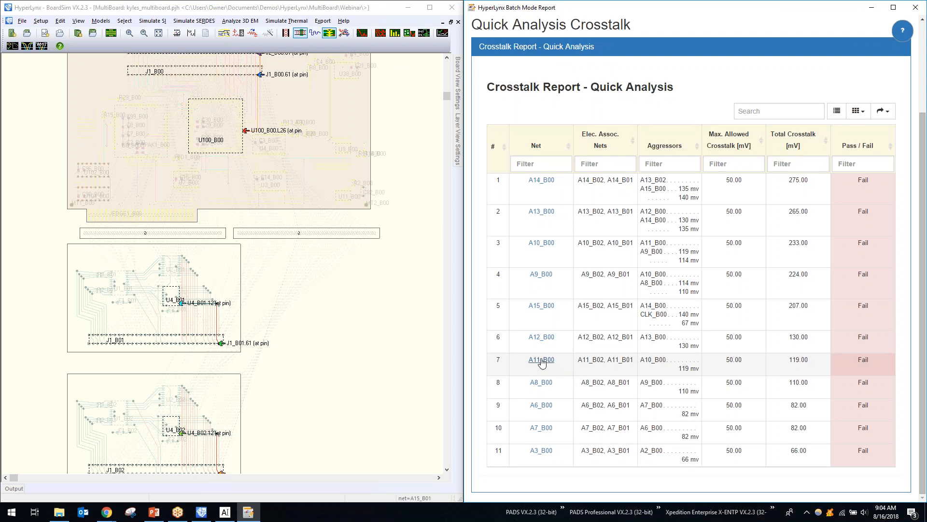
# Step: Close the batch report, maximize the BoardSim window and reposition the MultiBoard view
pyautogui.click(916, 8)
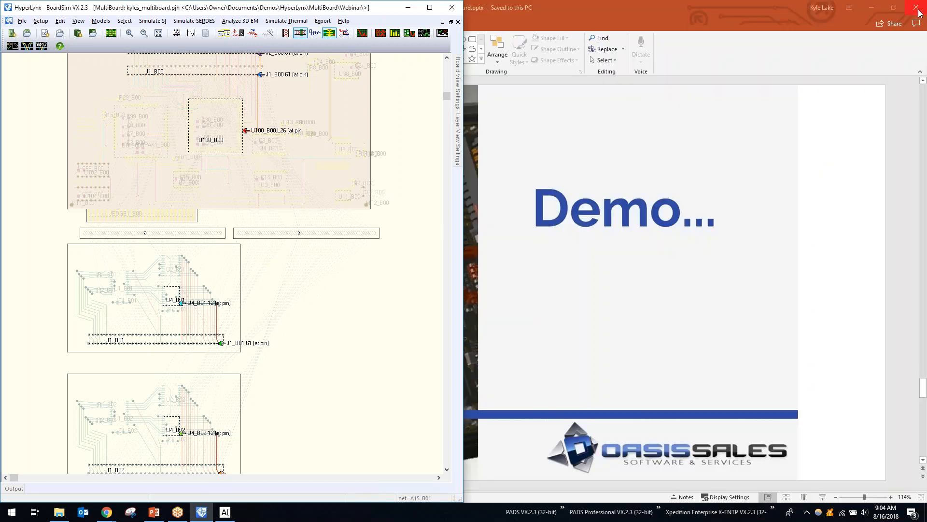
pyautogui.click(434, 11)
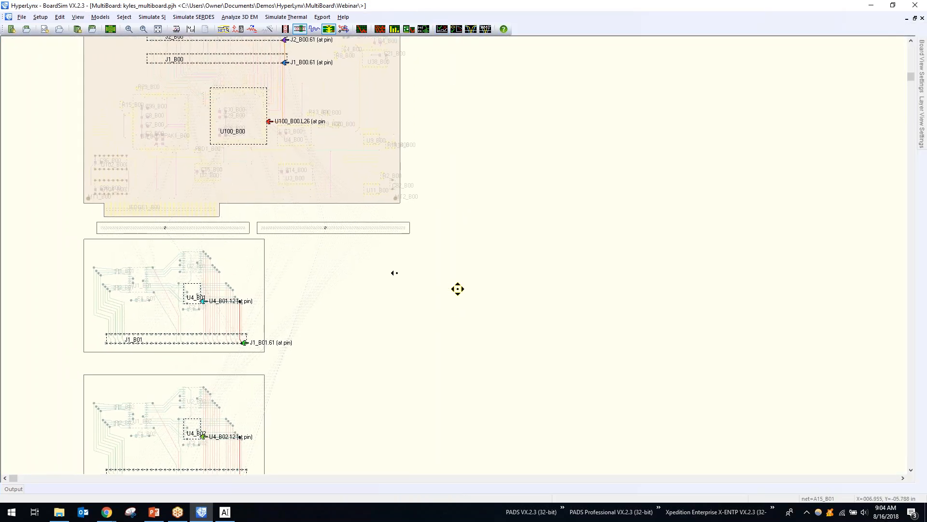
pyautogui.middleClick(376, 291)
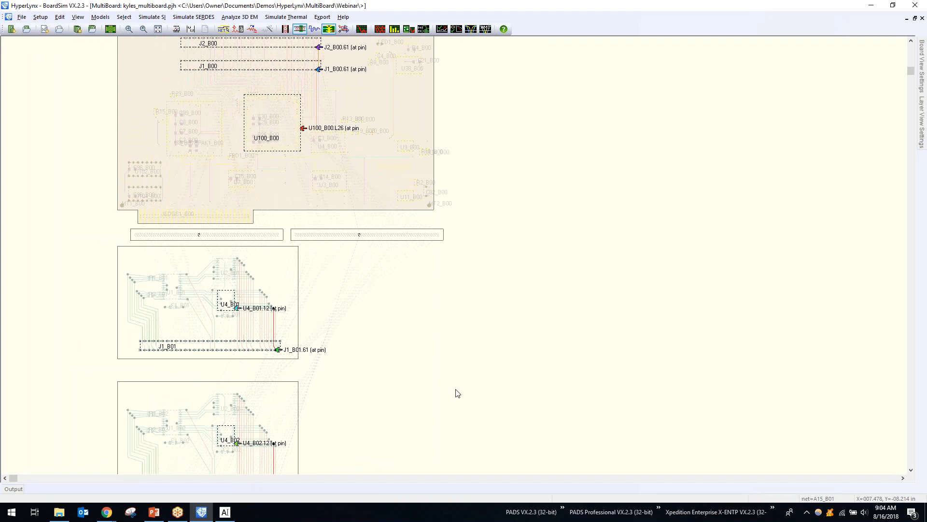
# Step: Select net A15_B01 on the first plugin board and inspect the IC model assigned to pin U4.11
pyautogui.rightClick(277, 333)
pyautogui.click(309, 334)
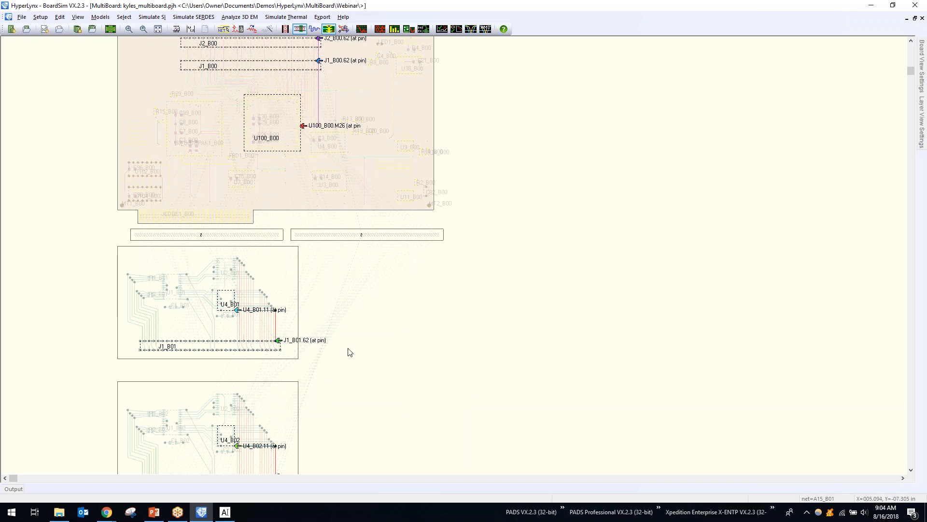
pyautogui.click(235, 29)
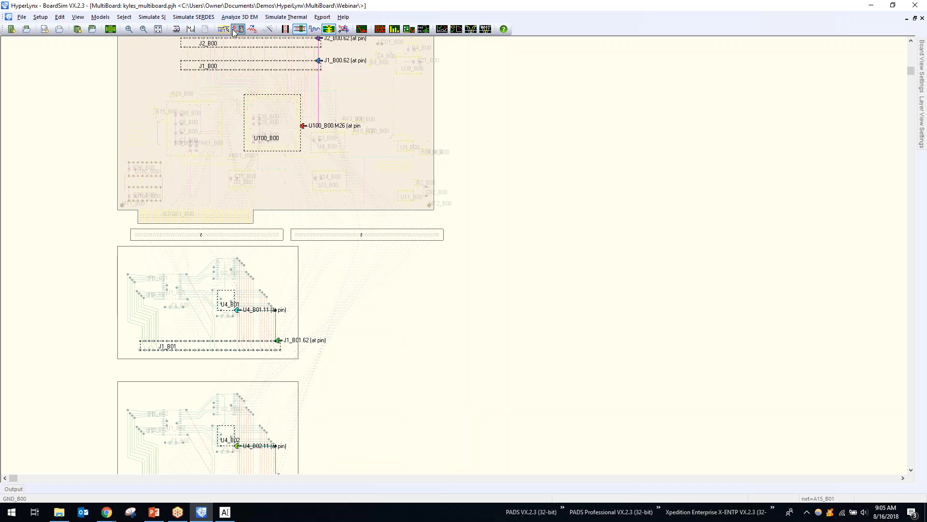
pyautogui.moveTo(402, 76); pyautogui.dragTo(480, 131)
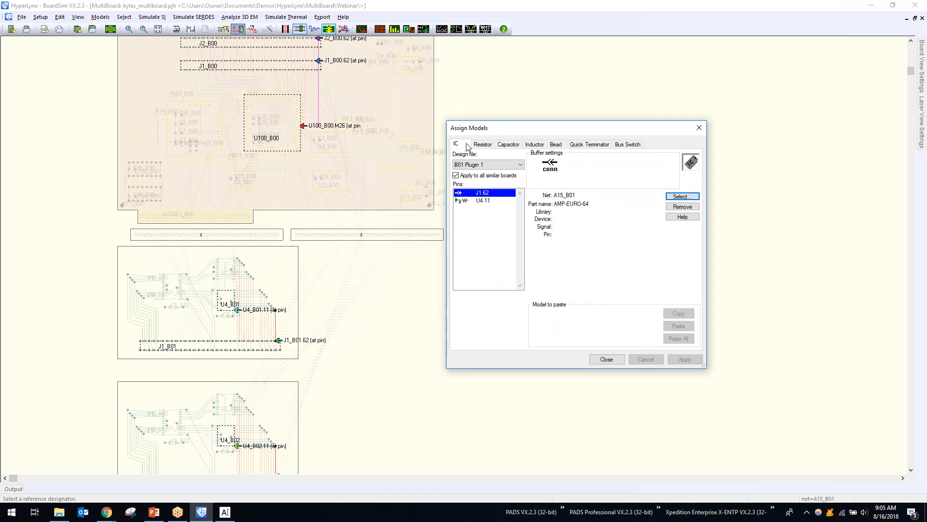
pyautogui.click(495, 204)
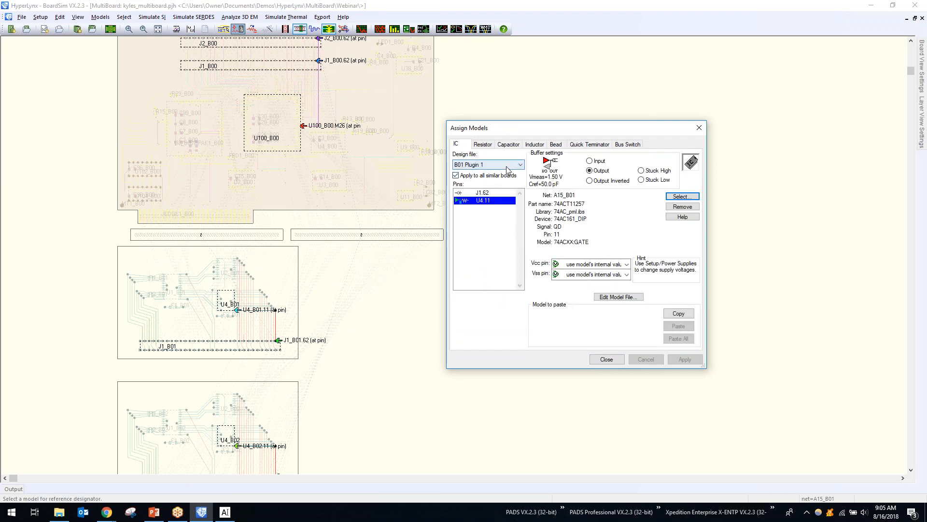
# Step: Compare the IC model assignments of mainboard pin U100.M26 and Plugin 1 pin U4.11, and close the Assign Models dialog
pyautogui.click(488, 167)
pyautogui.click(487, 170)
pyautogui.click(511, 165)
pyautogui.click(504, 173)
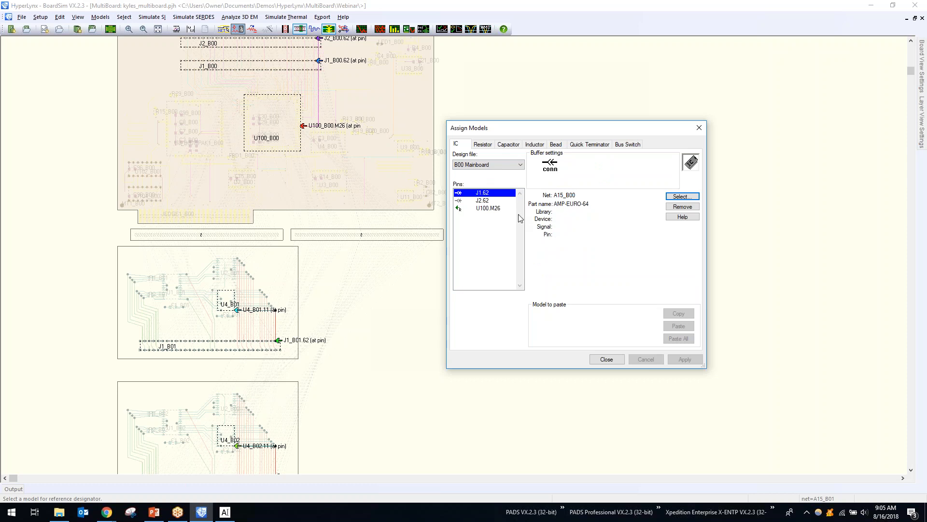
pyautogui.click(498, 209)
pyautogui.click(502, 166)
pyautogui.click(491, 179)
pyautogui.click(481, 200)
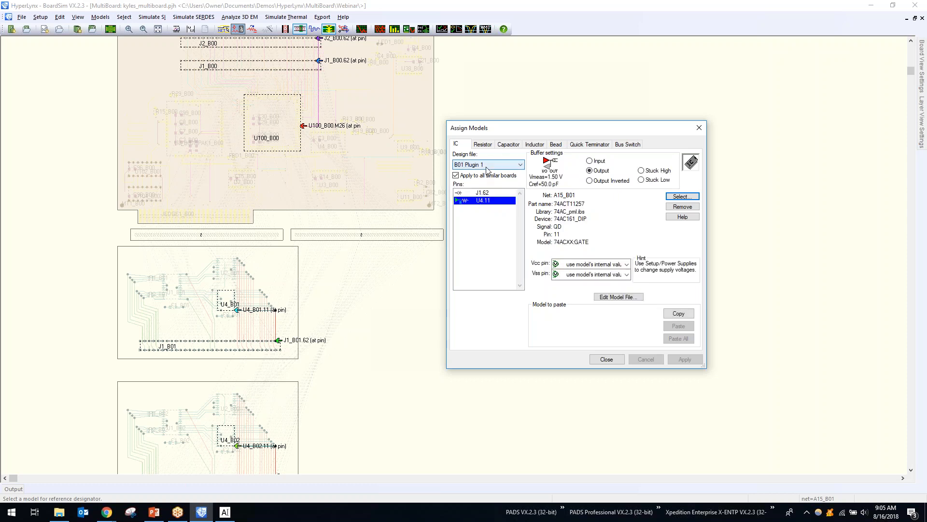
pyautogui.click(607, 360)
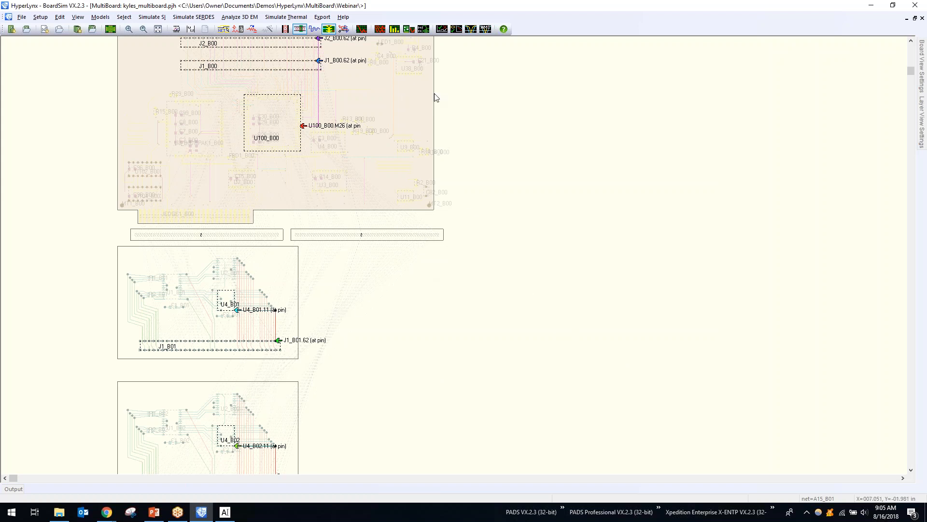
# Step: Open the Digital Oscilloscope for net A15_B01 and check its probe locations against the mainboard and both plugin boards
pyautogui.click(364, 30)
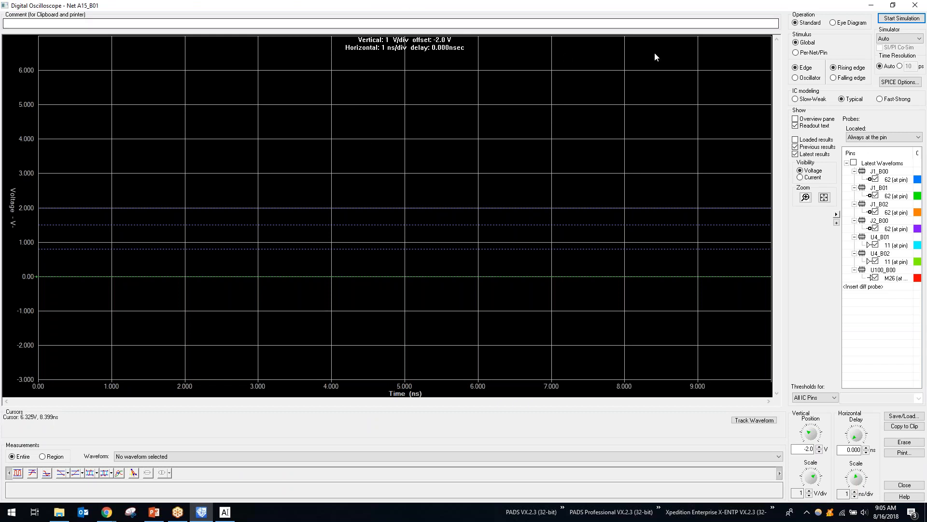
pyautogui.doubleClick(586, 6)
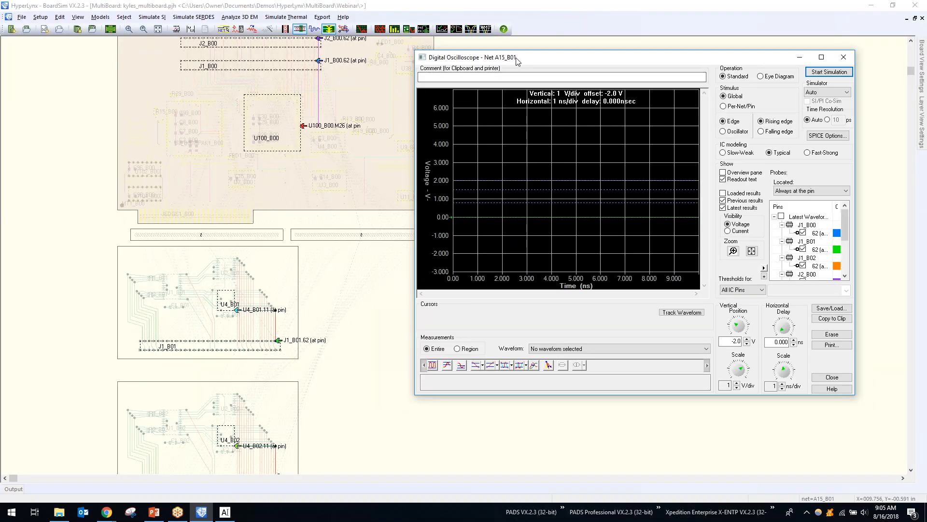
pyautogui.moveTo(531, 57); pyautogui.dragTo(688, 68)
pyautogui.scroll(-1, 354, 172)
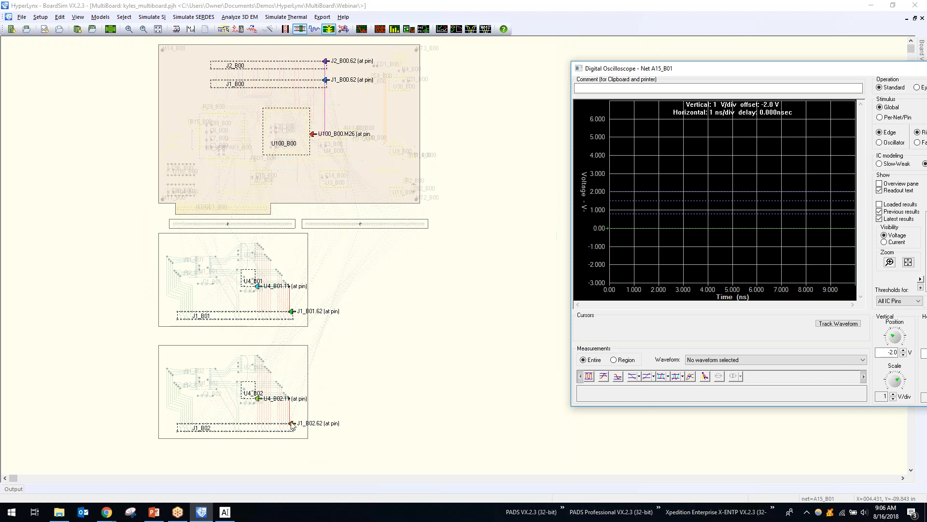
pyautogui.moveTo(700, 70); pyautogui.dragTo(454, 4)
pyautogui.doubleClick(454, 3)
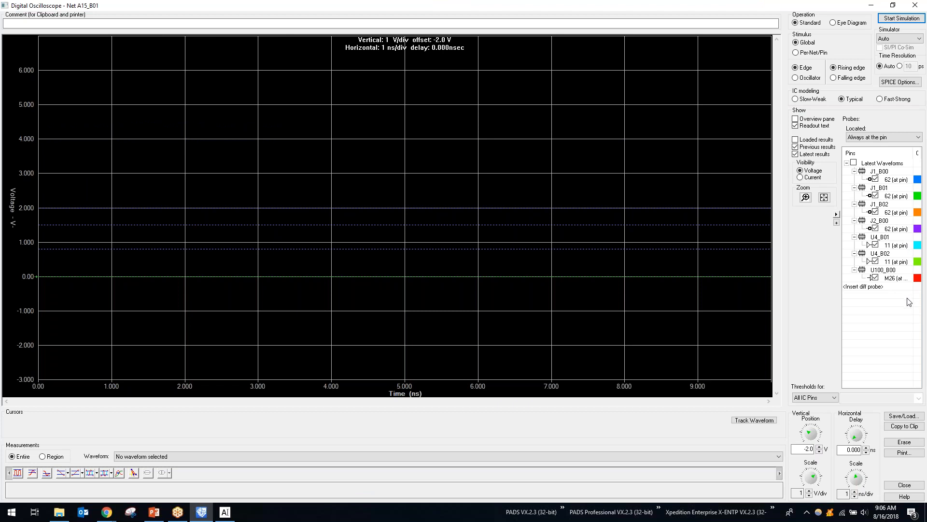
# Step: Turn off the pin 62 probes on J1_B02 and J2_B00, and simulate net A15_B01 with a global rising-edge stimulus
pyautogui.click(876, 212)
pyautogui.click(876, 228)
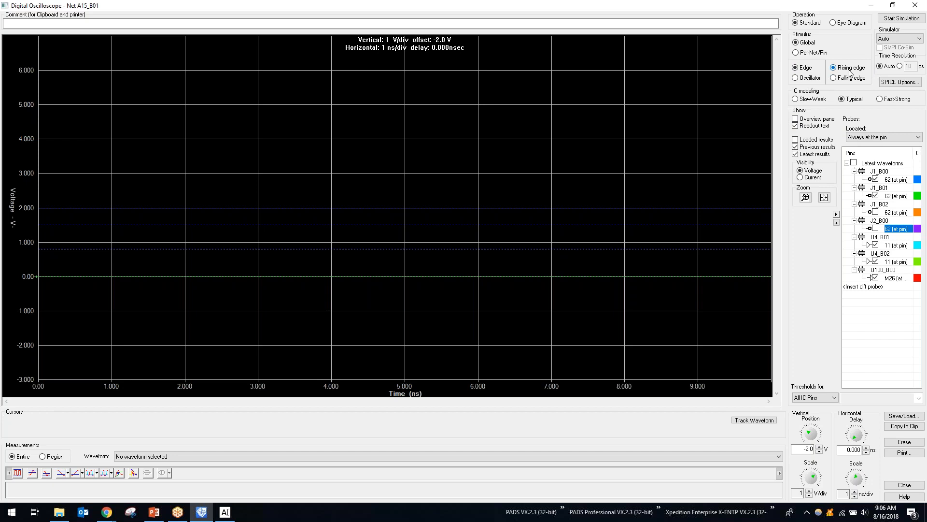
pyautogui.click(815, 78)
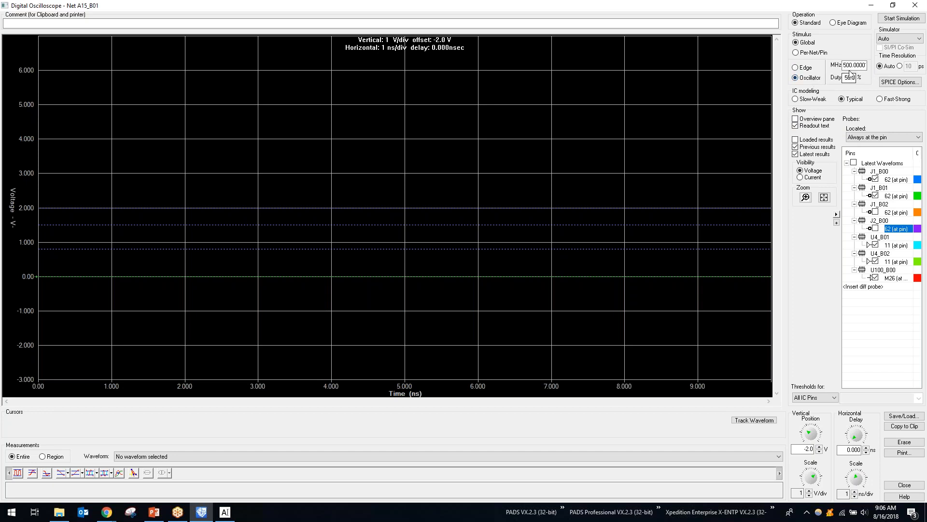
pyautogui.click(804, 71)
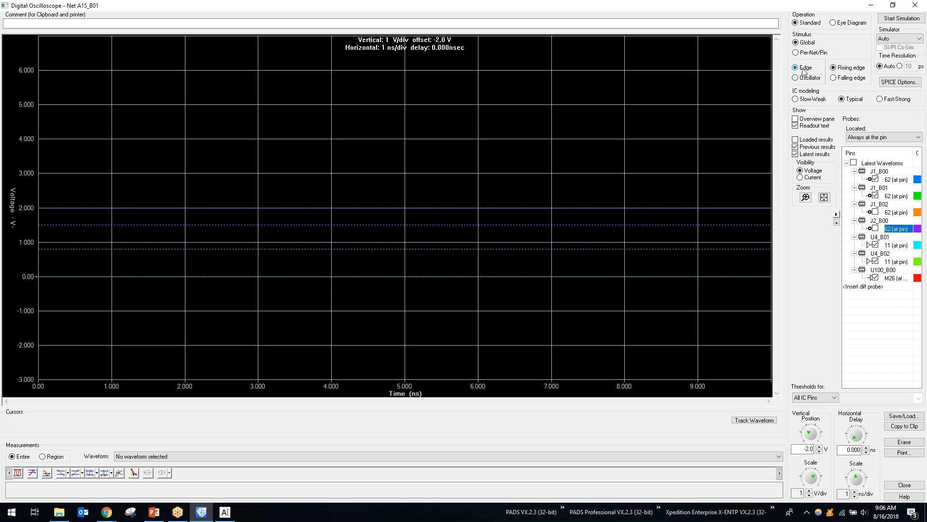
pyautogui.click(910, 19)
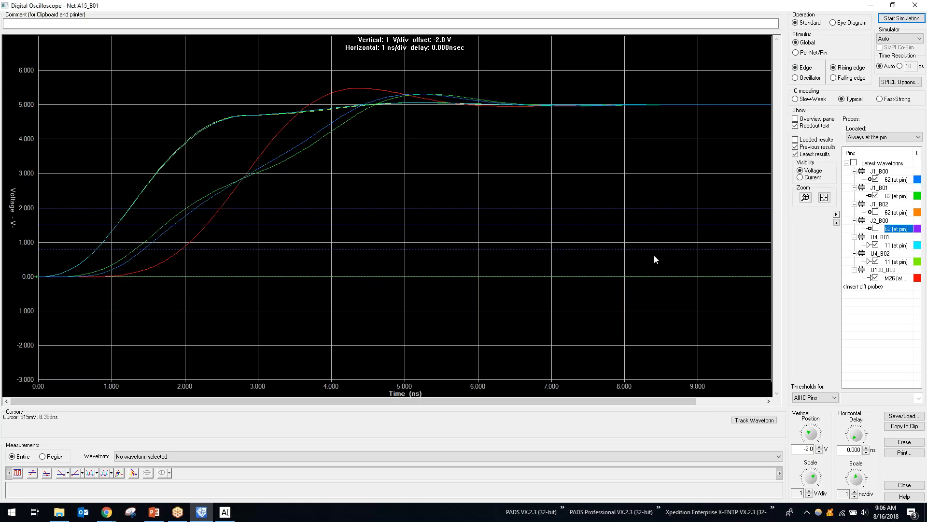
# Step: Compare the simulated waveforms with the probe locations on the boards, and close the oscilloscope
pyautogui.doubleClick(540, 5)
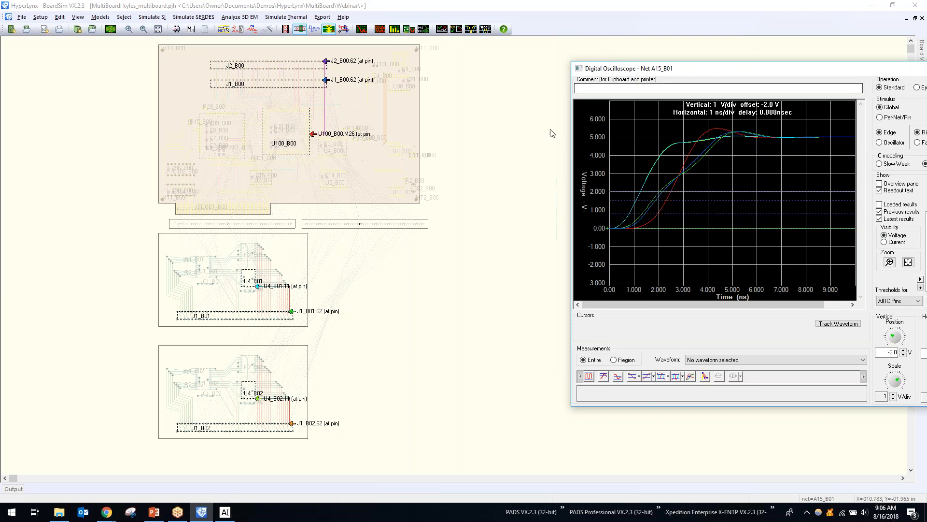
pyautogui.moveTo(736, 73); pyautogui.dragTo(600, 52)
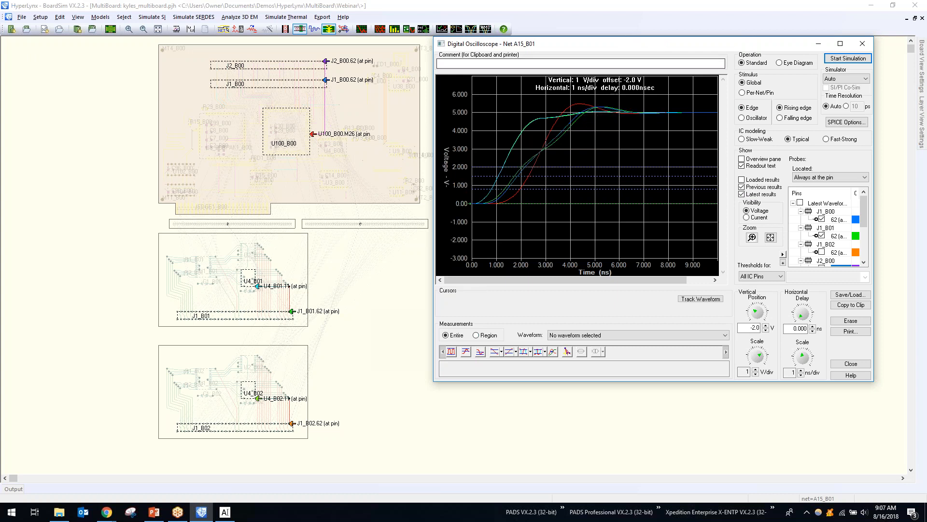
pyautogui.doubleClick(622, 47)
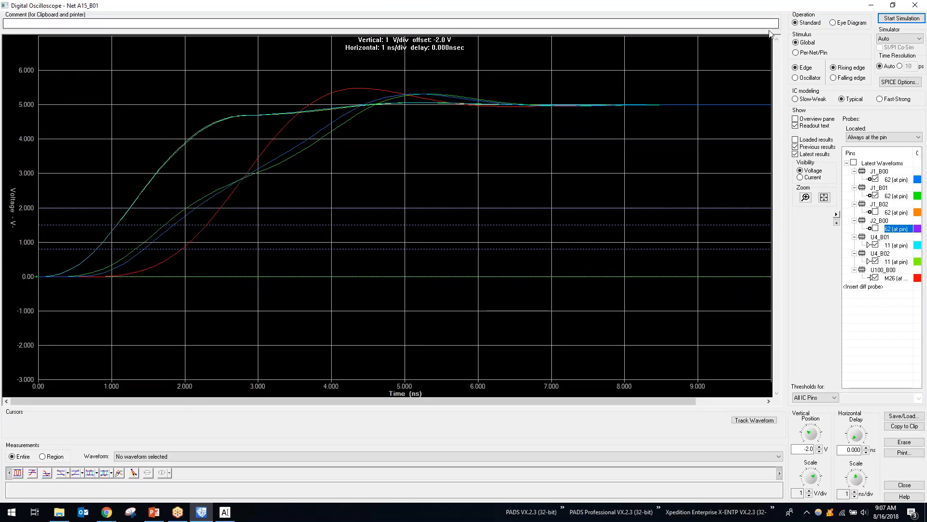
pyautogui.click(913, 5)
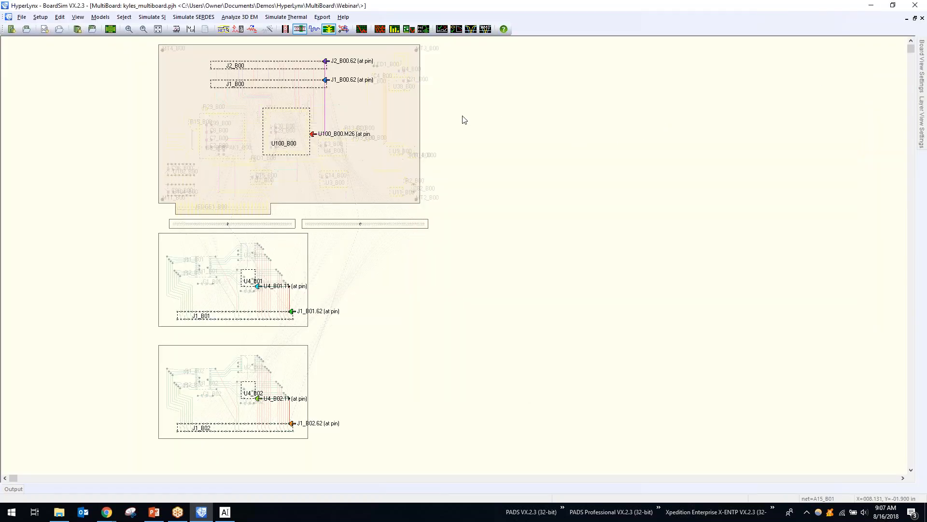
# Step: Set the R series quick terminator at Plugin 1 pin U4.11 to 100 ohms on layer L1 = Top, and close the model assignments
pyautogui.click(254, 30)
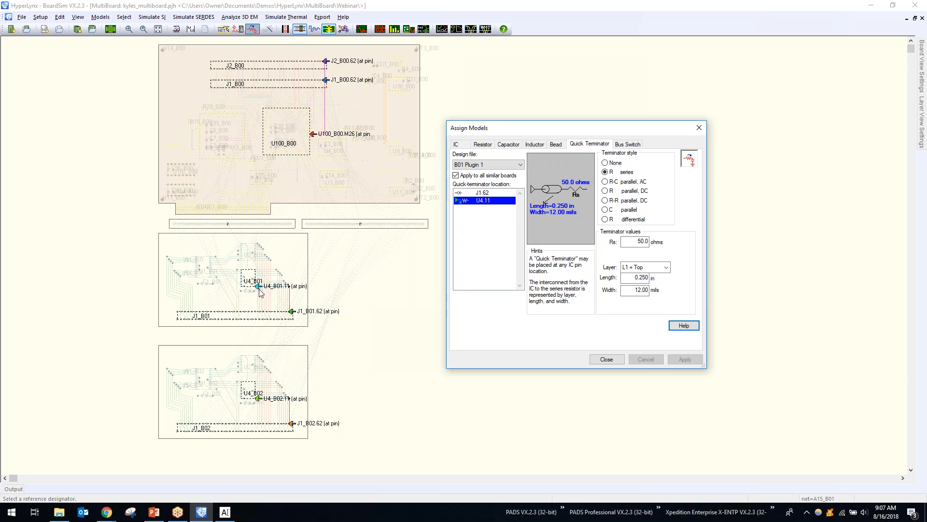
pyautogui.doubleClick(635, 244)
pyautogui.write('100')
pyautogui.click(638, 279)
pyautogui.click(637, 280)
pyautogui.click(666, 269)
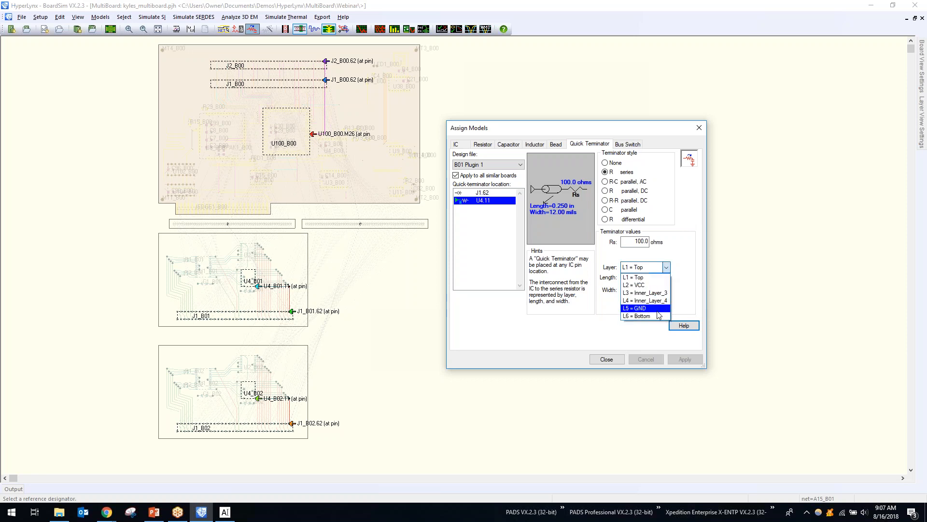
pyautogui.click(650, 277)
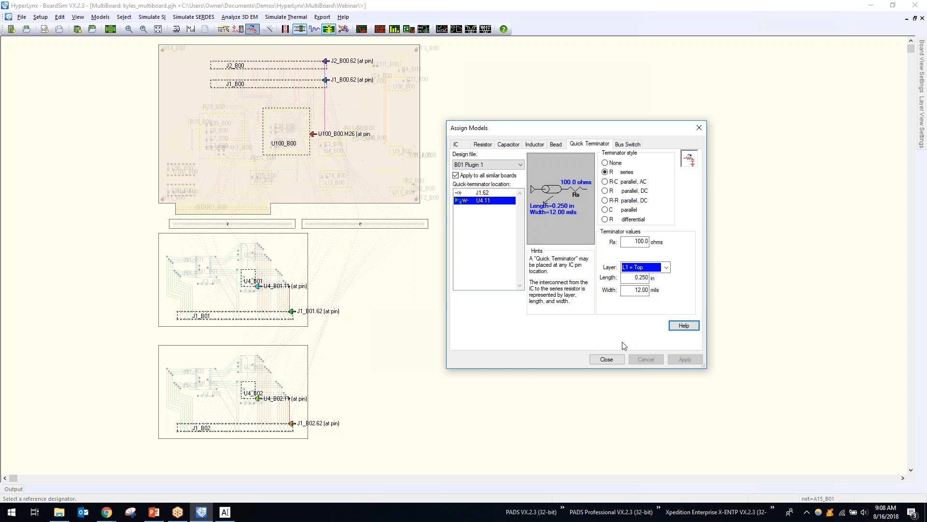
pyautogui.click(606, 360)
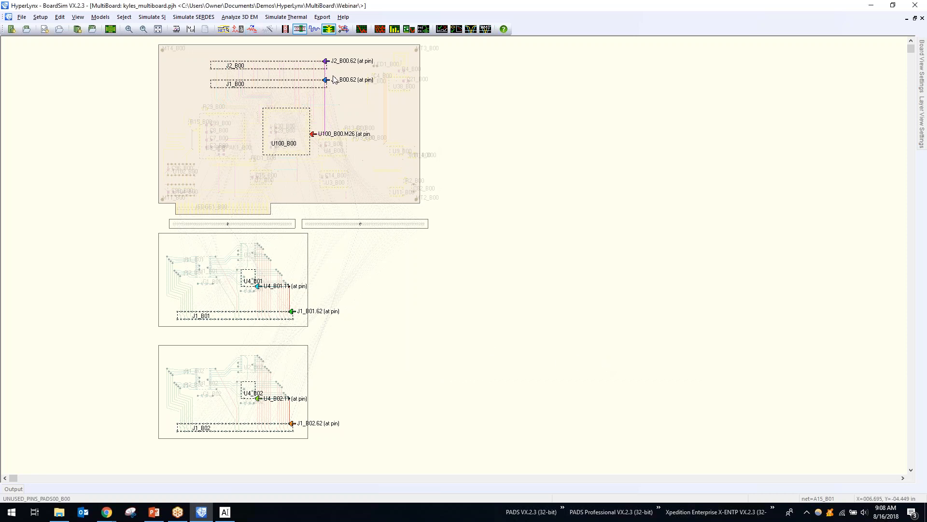
# Step: Rerun the oscilloscope simulation of net A15_B01 with the series terminator and maximize the waveform window
pyautogui.click(362, 30)
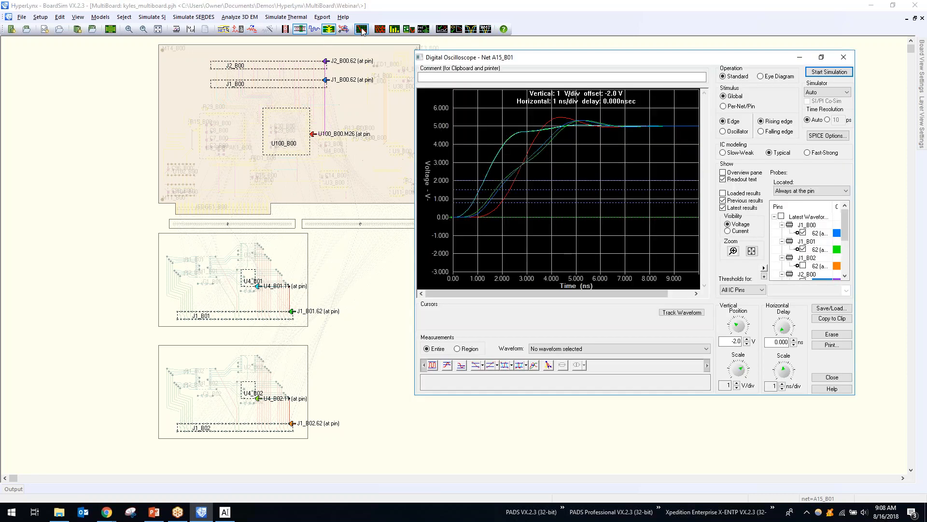
pyautogui.click(819, 72)
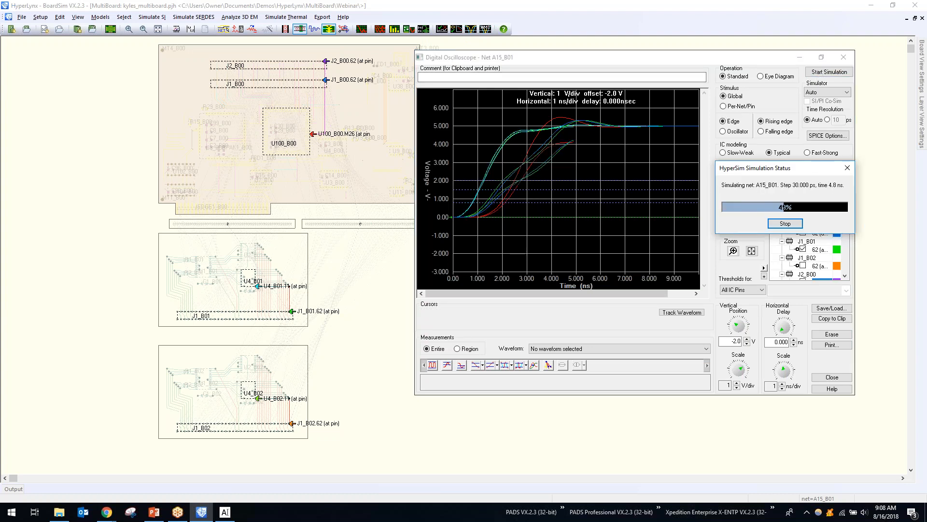
pyautogui.moveTo(757, 57); pyautogui.dragTo(776, 43)
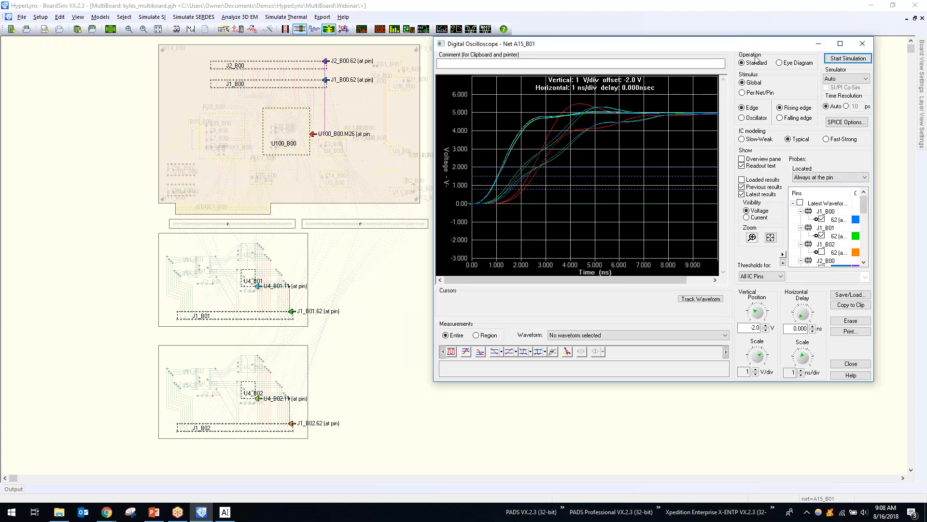
pyautogui.doubleClick(757, 48)
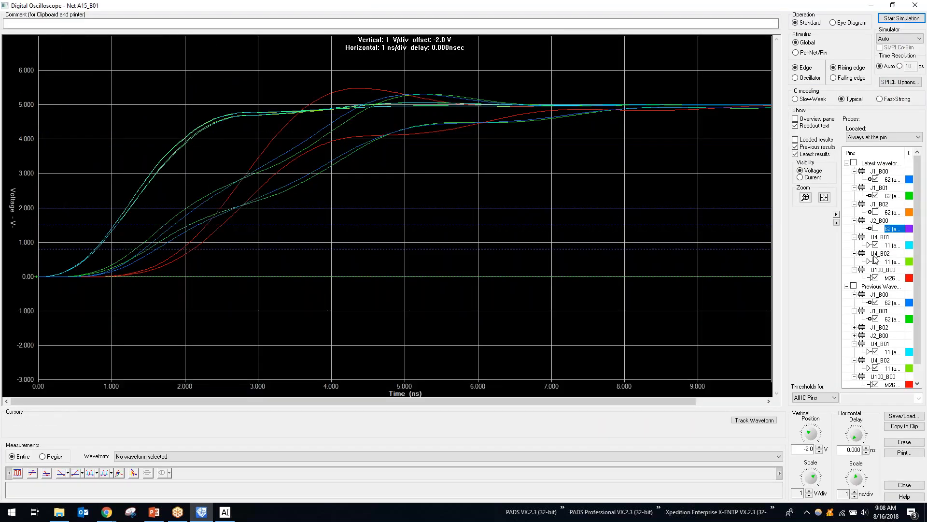
# Step: Compare the latest waveforms with the previous ones by toggling the Previous Waveforms group, leave it hidden, and close the oscilloscope
pyautogui.click(854, 287)
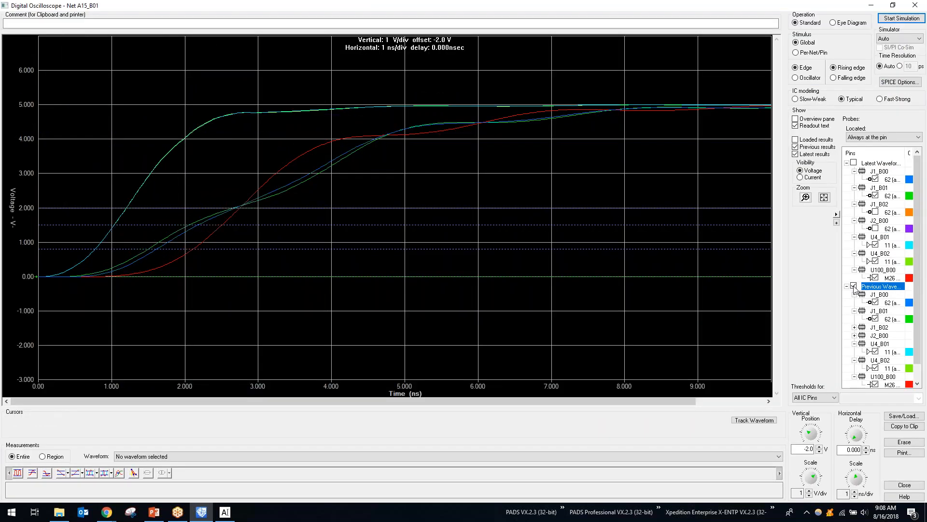
pyautogui.click(854, 287)
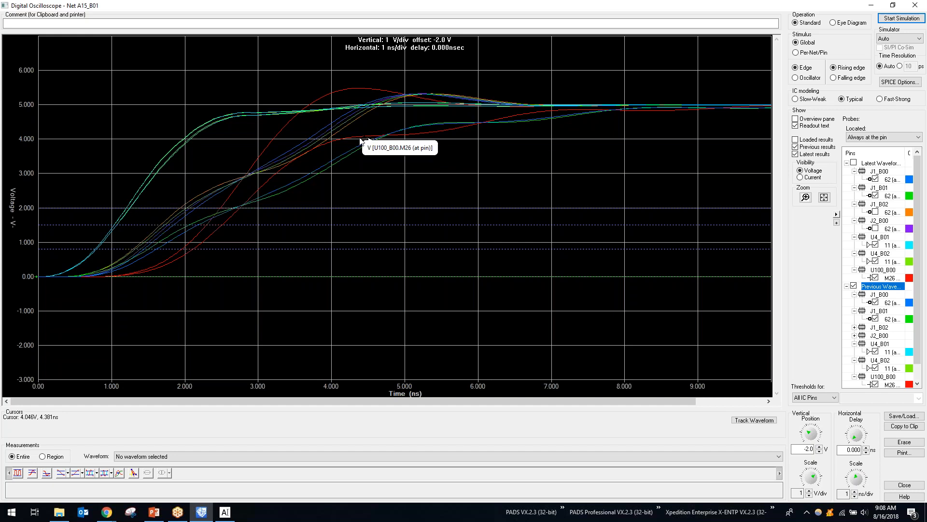
pyautogui.click(854, 281)
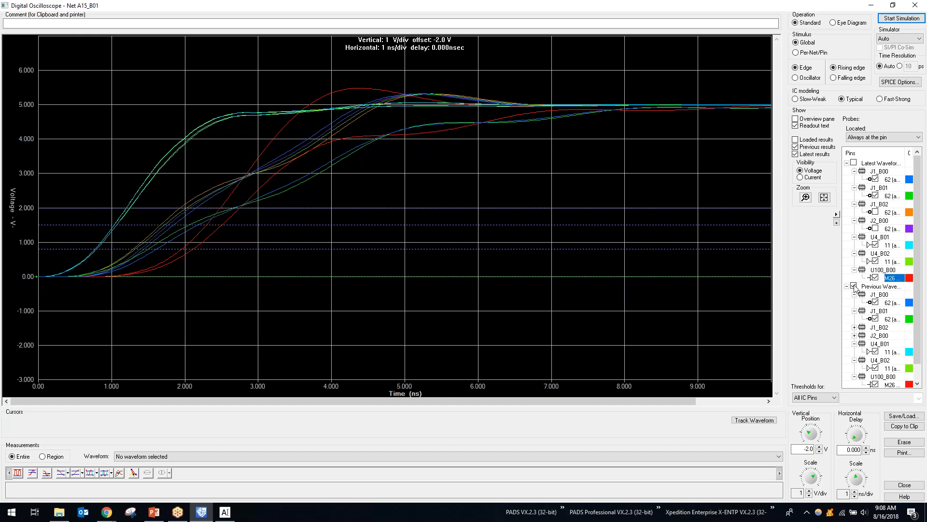
pyautogui.click(853, 286)
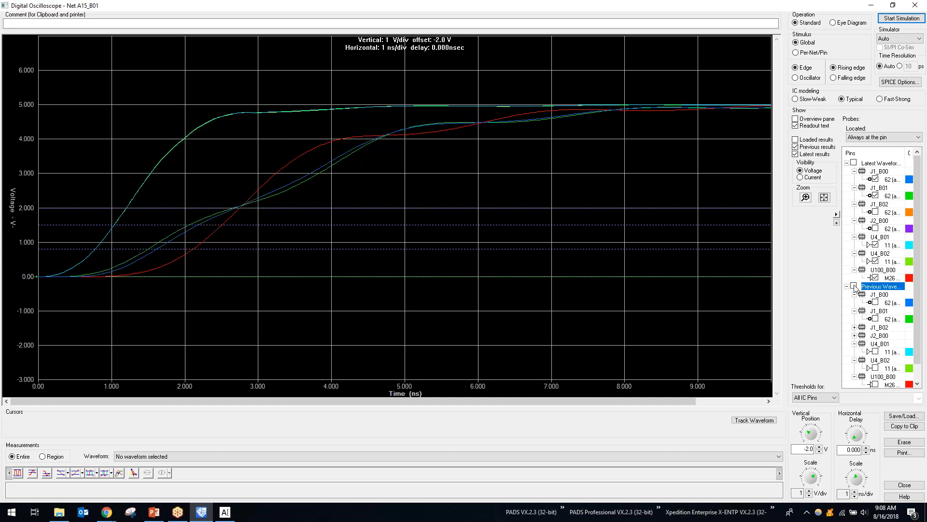
pyautogui.click(853, 286)
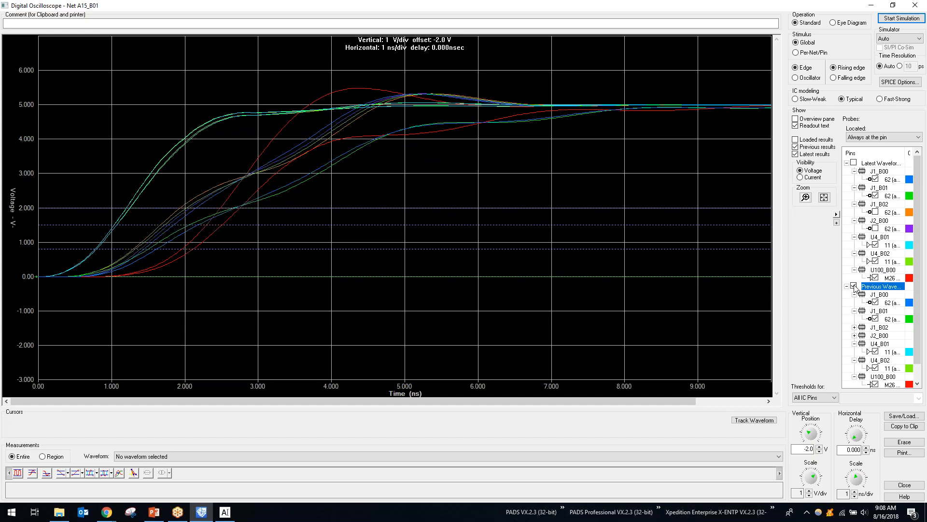
pyautogui.click(853, 286)
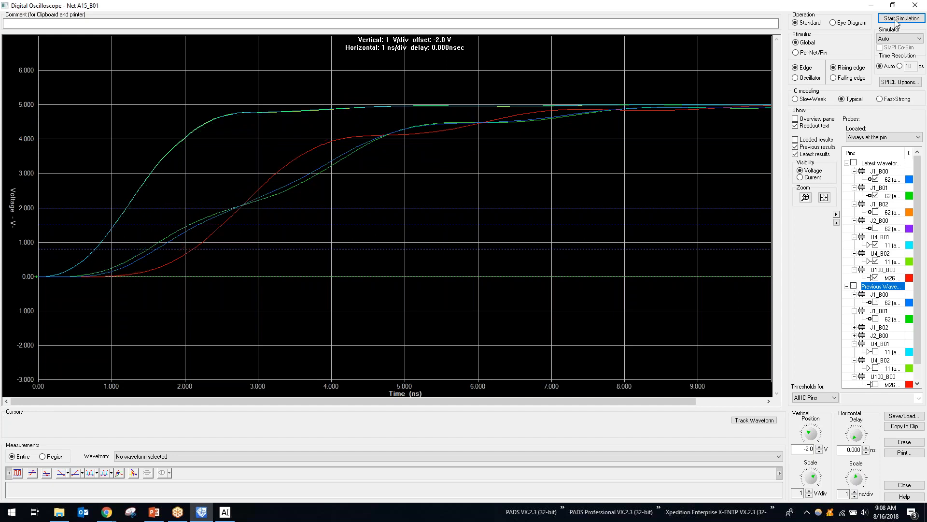
pyautogui.click(915, 6)
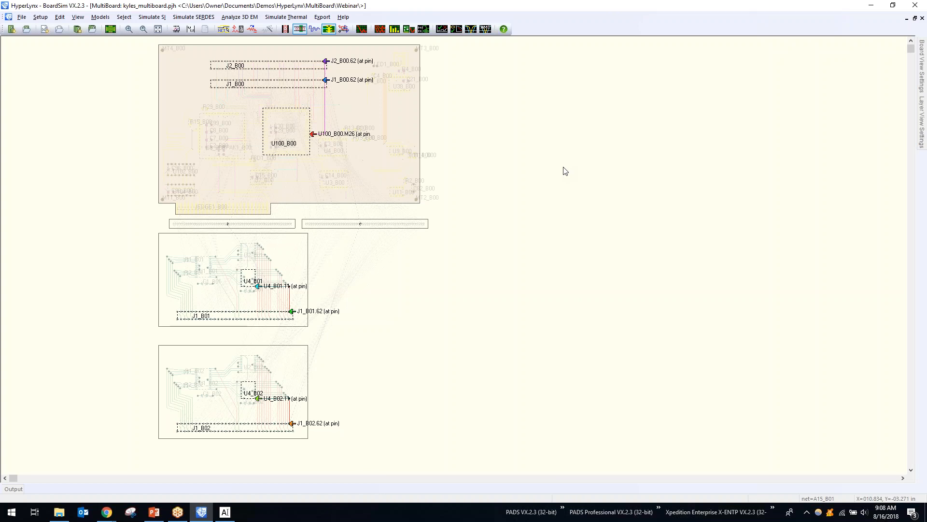
# Step: Export net A15_B01 to a LineSim free-form schematic, excluding coupled segments and 3D areas
pyautogui.click(325, 18)
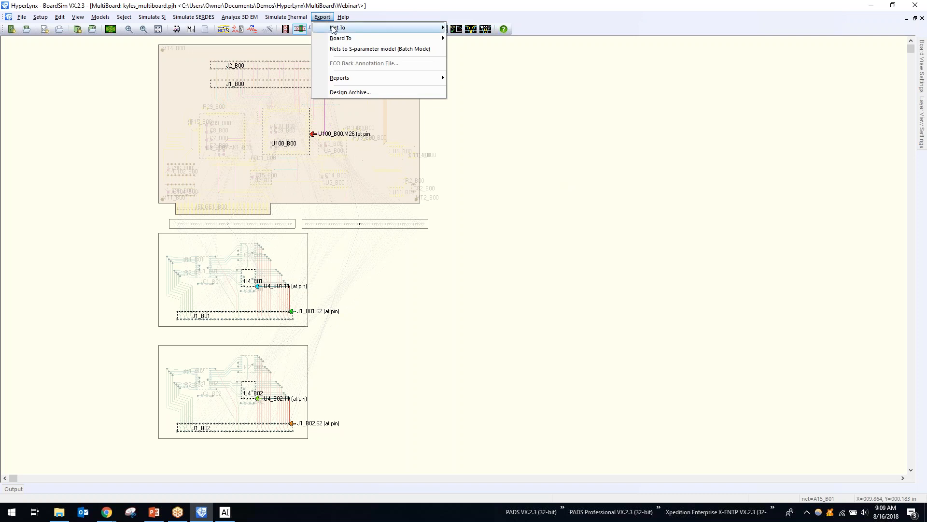
pyautogui.moveTo(335, 28)
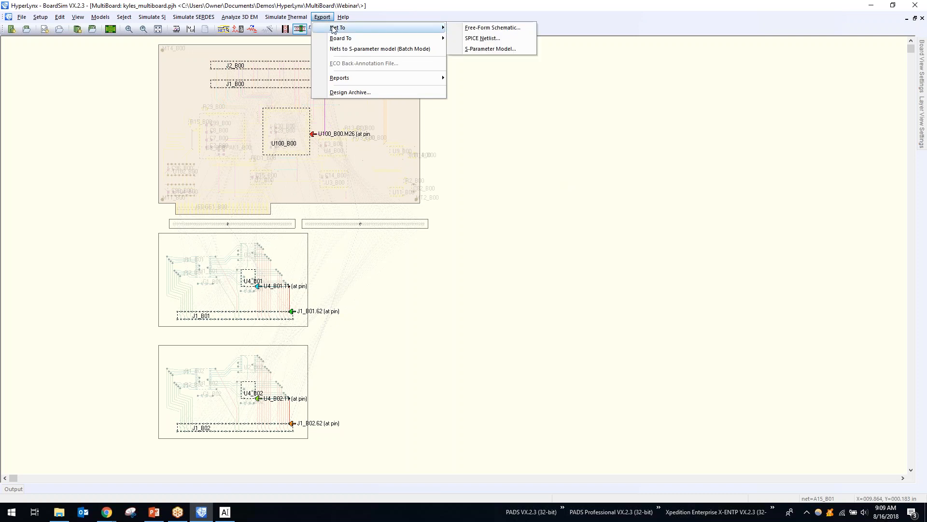
pyautogui.click(487, 31)
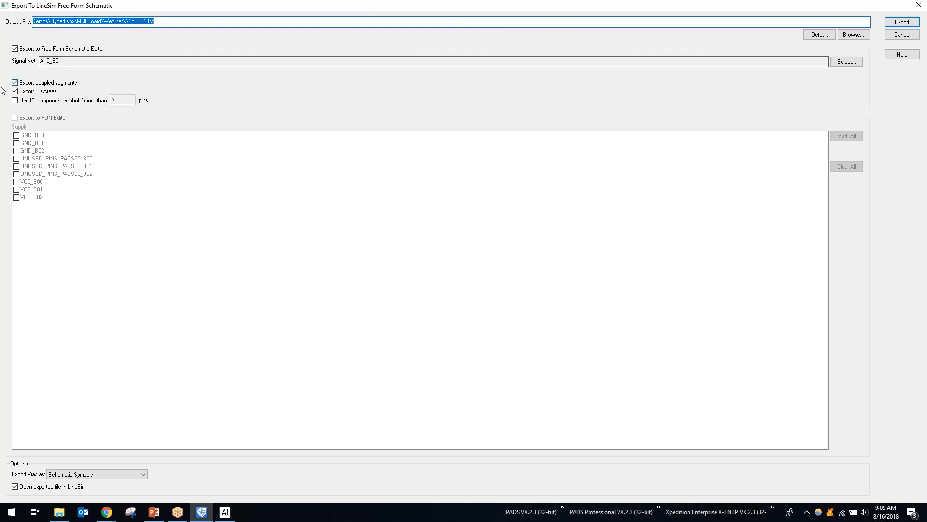
pyautogui.click(15, 90)
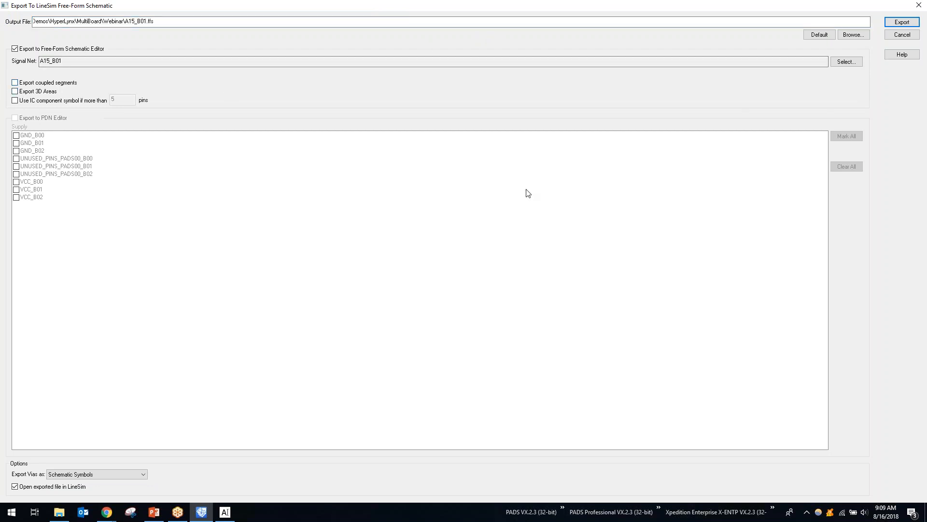
pyautogui.click(902, 22)
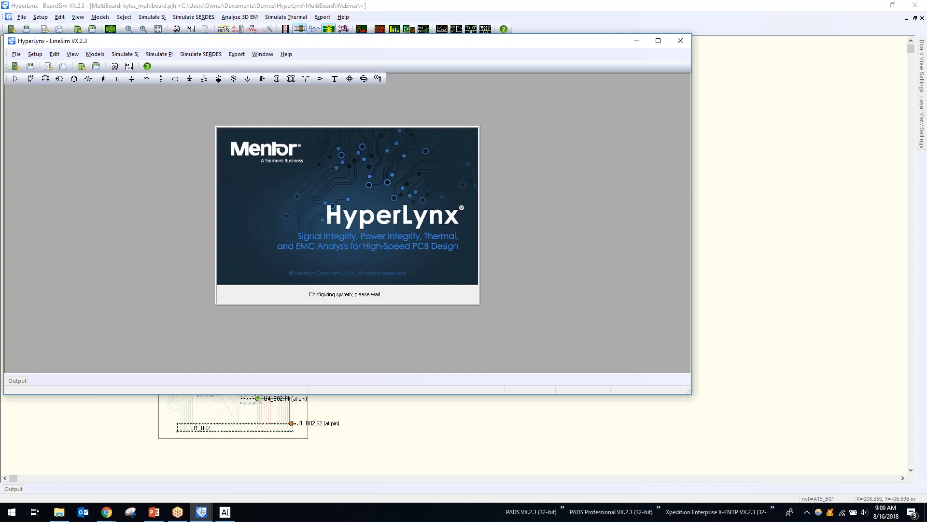
# Step: Maximize LineSim and examine the exported A15_B01 topology, focusing on the U4_B02.11 driver, its series terminator and the connector path
pyautogui.doubleClick(492, 42)
pyautogui.scroll(-4, 560, 247)
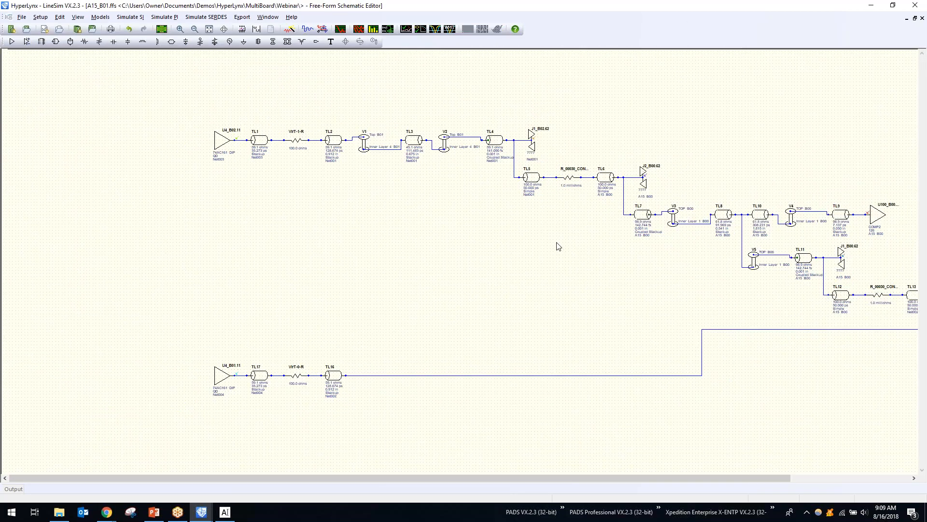
pyautogui.moveTo(513, 257); pyautogui.dragTo(544, 248)
pyautogui.moveTo(530, 292); pyautogui.dragTo(548, 280)
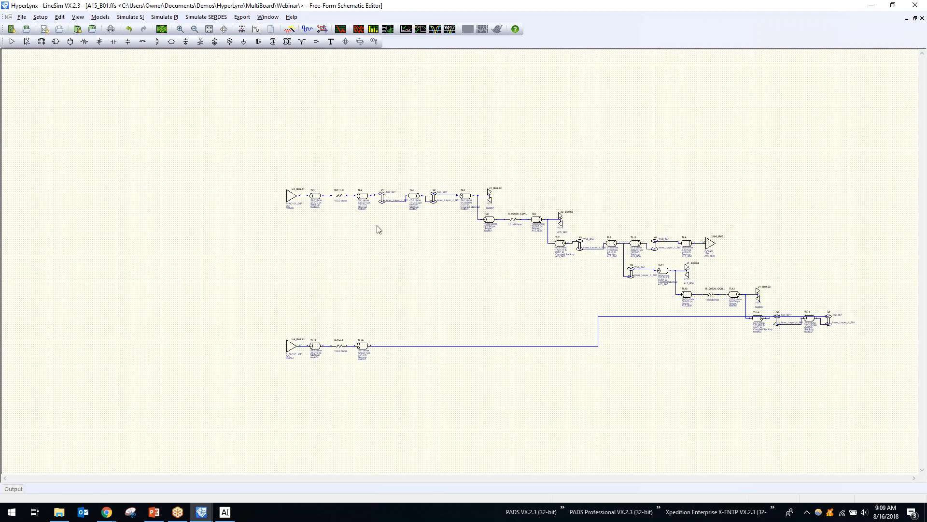
pyautogui.scroll(3, 347, 210)
pyautogui.scroll(1, 347, 209)
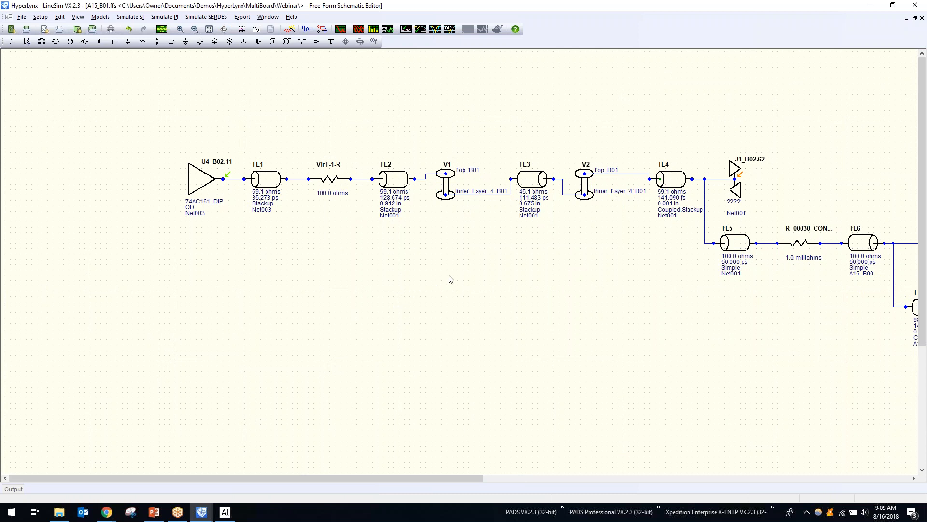
# Step: Open the properties of transmission line TL2 and preview the Simple and Microstrip line types
pyautogui.scroll(-1, 447, 279)
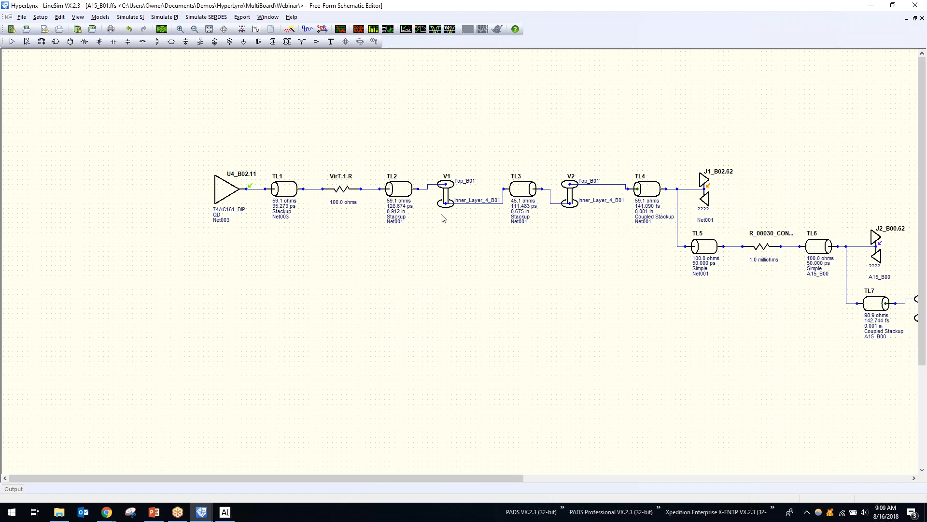
pyautogui.scroll(3, 443, 218)
pyautogui.scroll(-1, 442, 219)
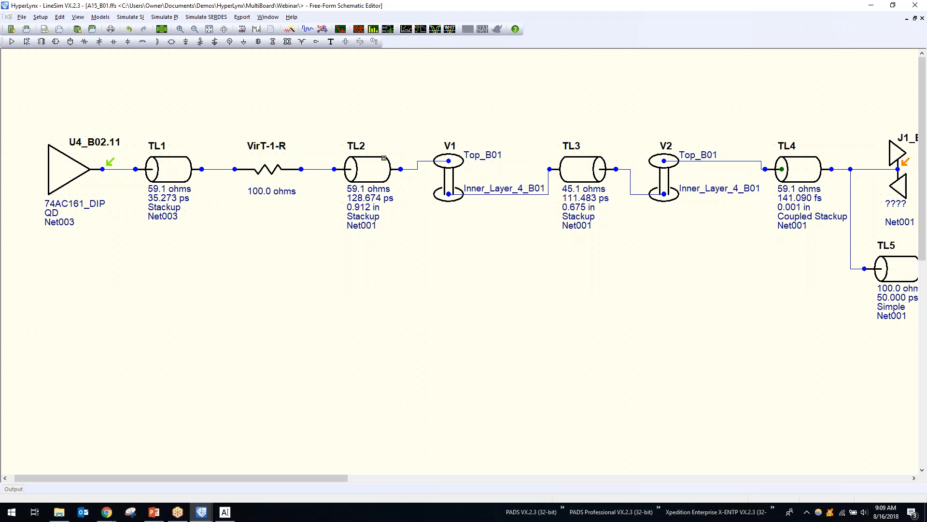
pyautogui.doubleClick(375, 169)
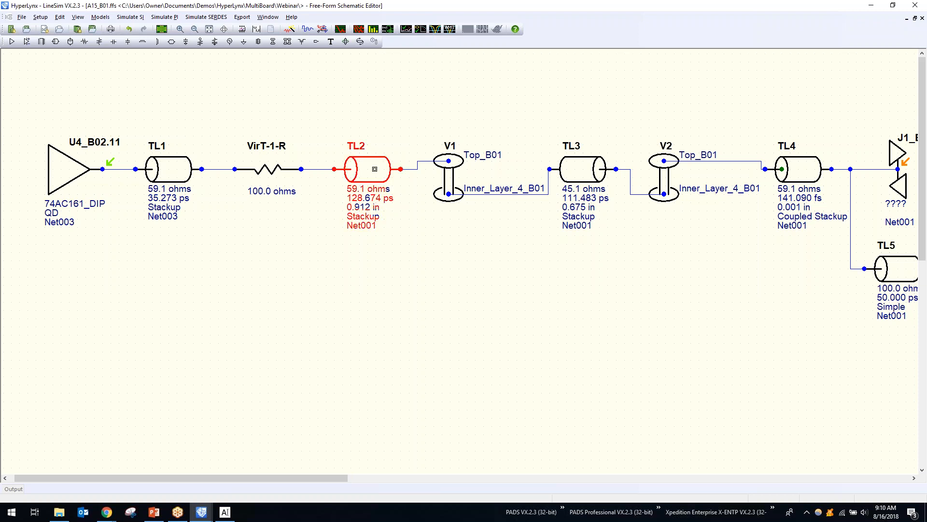
pyautogui.moveTo(523, 54); pyautogui.dragTo(603, 122)
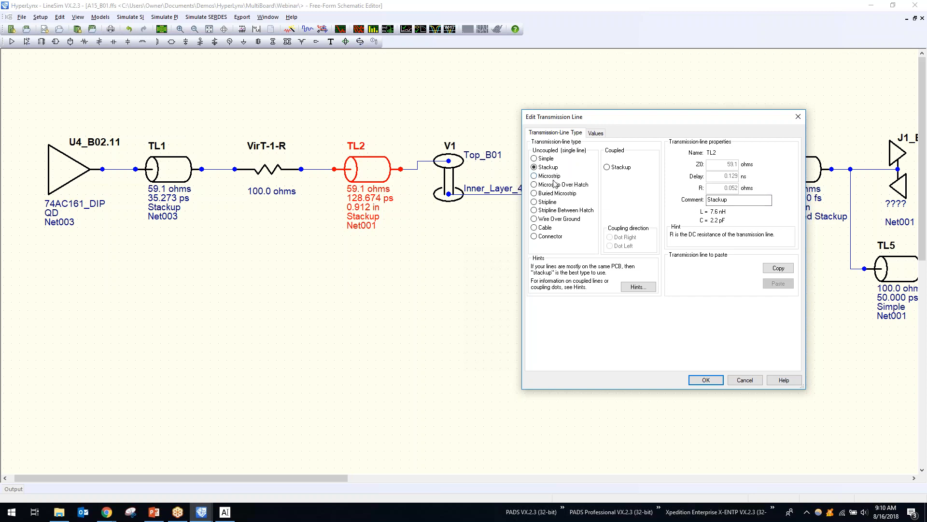
pyautogui.click(546, 160)
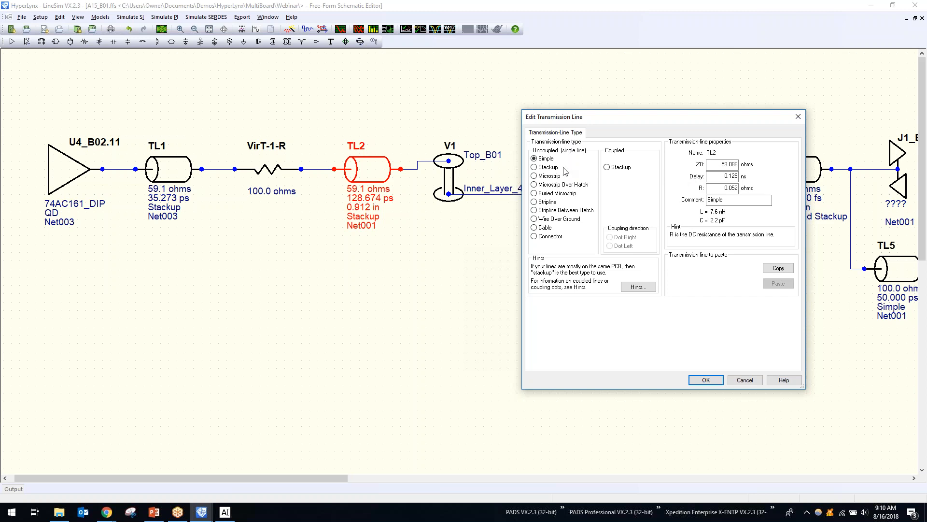
pyautogui.click(548, 178)
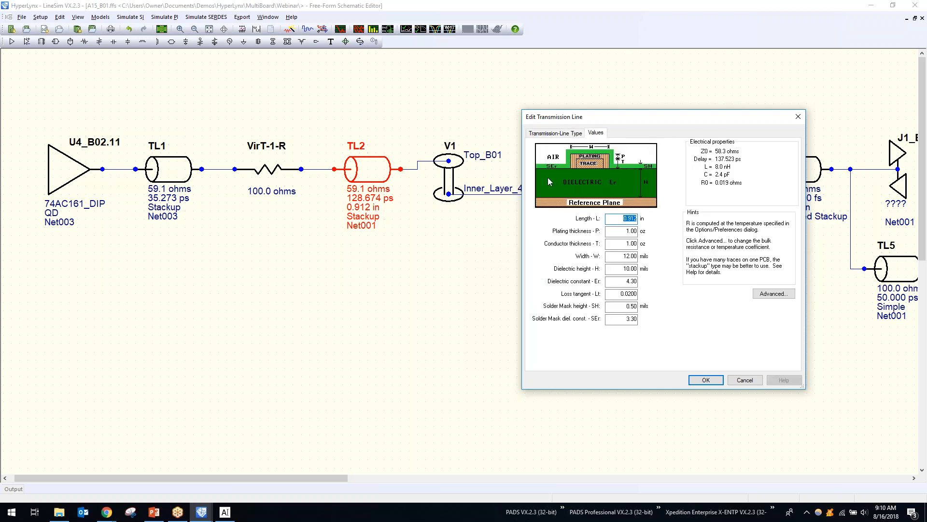
pyautogui.click(545, 134)
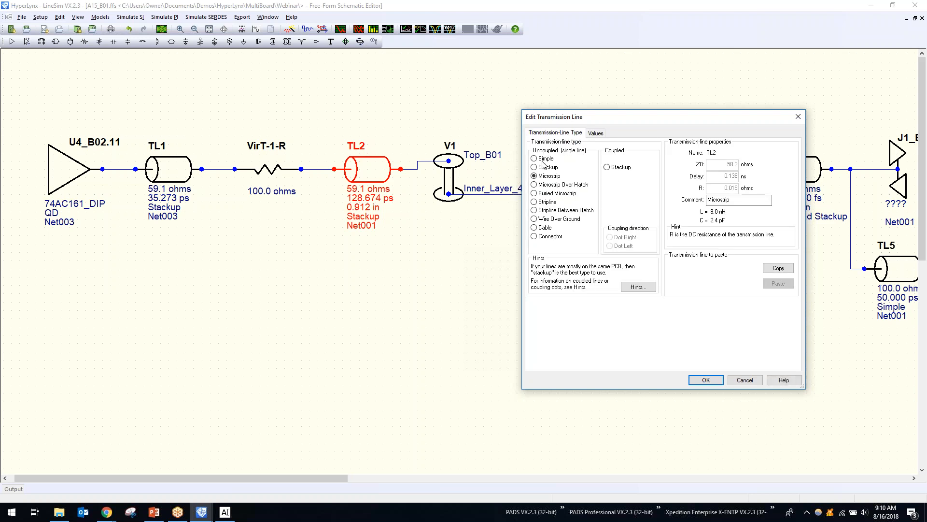
# Step: Set TL2 back to the uncoupled Stackup type, review its selectable trace layers, keep Top_B01, and accept the dialog
pyautogui.click(541, 171)
pyautogui.click(561, 134)
pyautogui.click(599, 134)
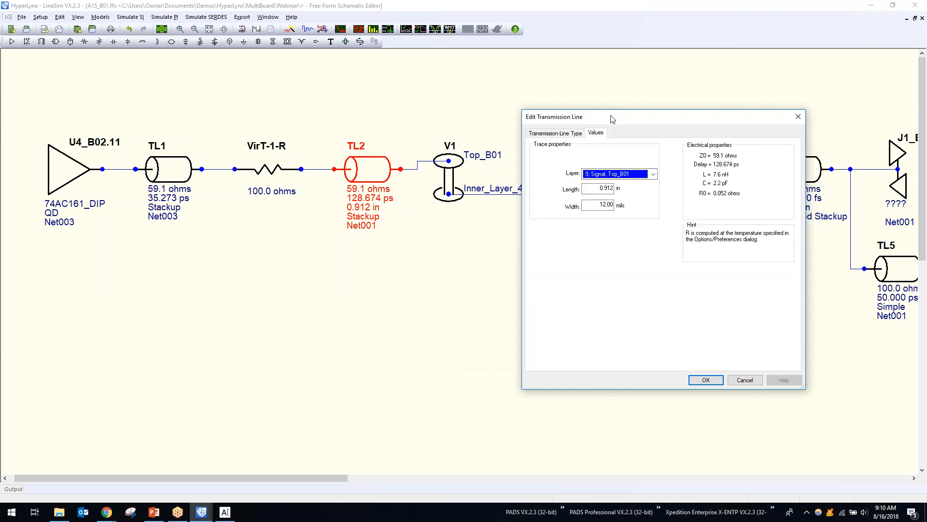
pyautogui.moveTo(612, 119); pyautogui.dragTo(690, 99)
pyautogui.click(731, 154)
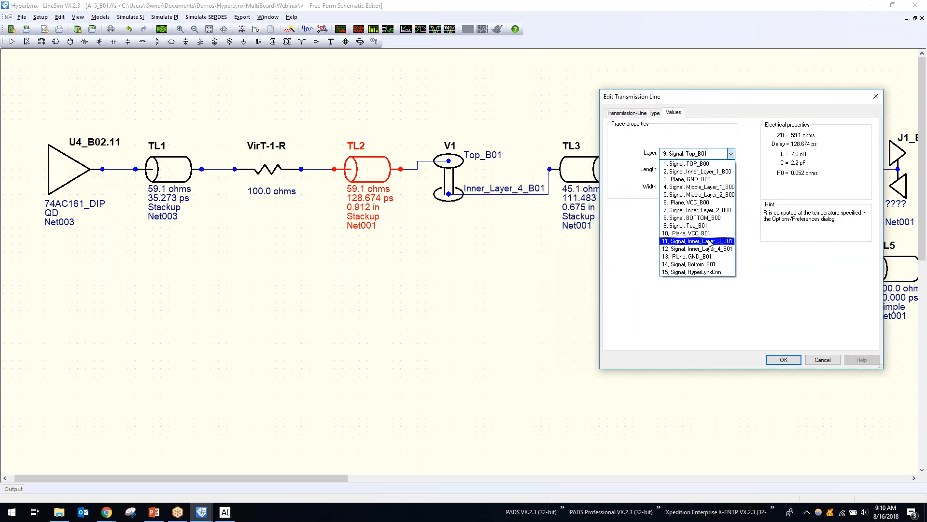
pyautogui.click(778, 261)
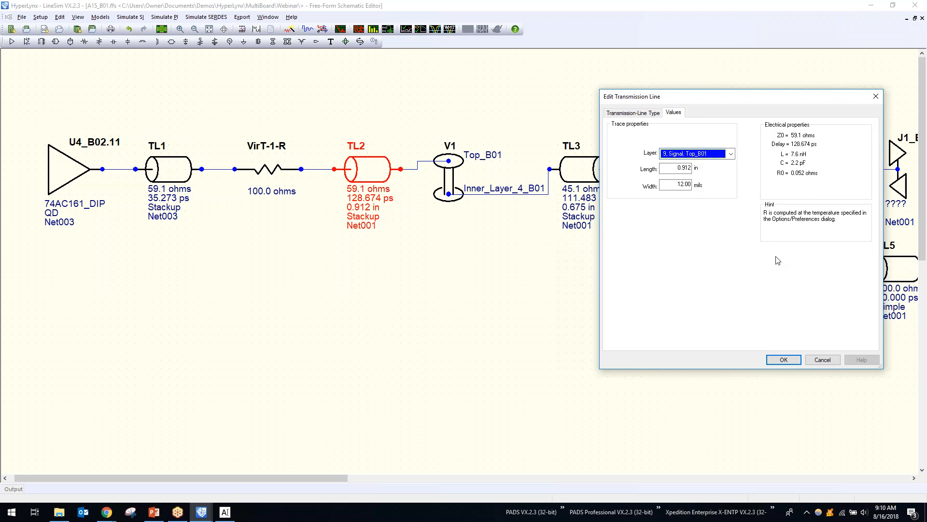
pyautogui.click(785, 361)
# Step: Inspect the model value of the R_00030 connector resistor between TL5 and TL6, and close its model assignment without changes
pyautogui.scroll(-3, 553, 303)
pyautogui.middleClick(481, 312)
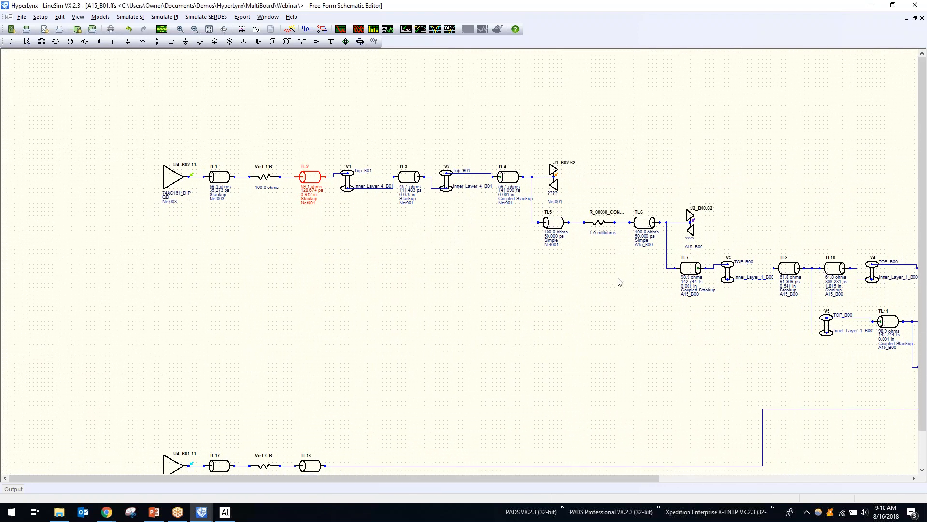
pyautogui.scroll(3, 613, 228)
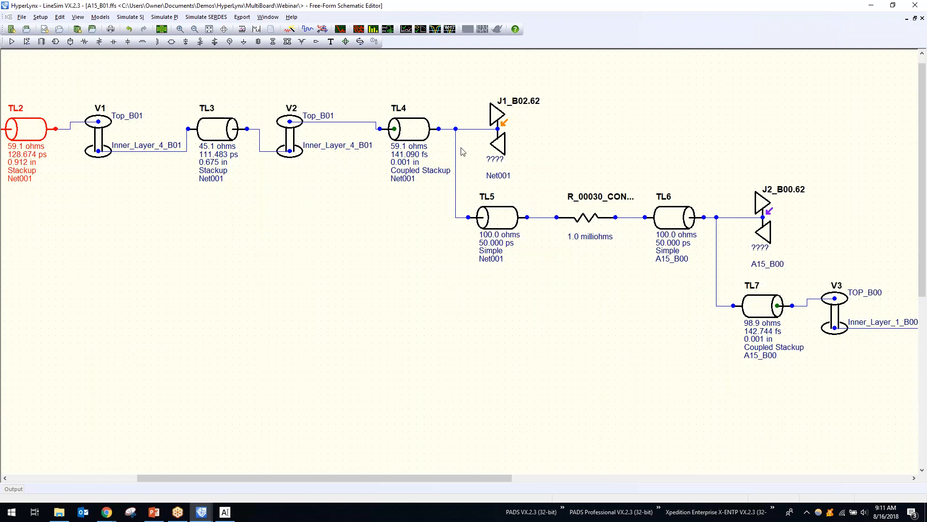
pyautogui.click(597, 217)
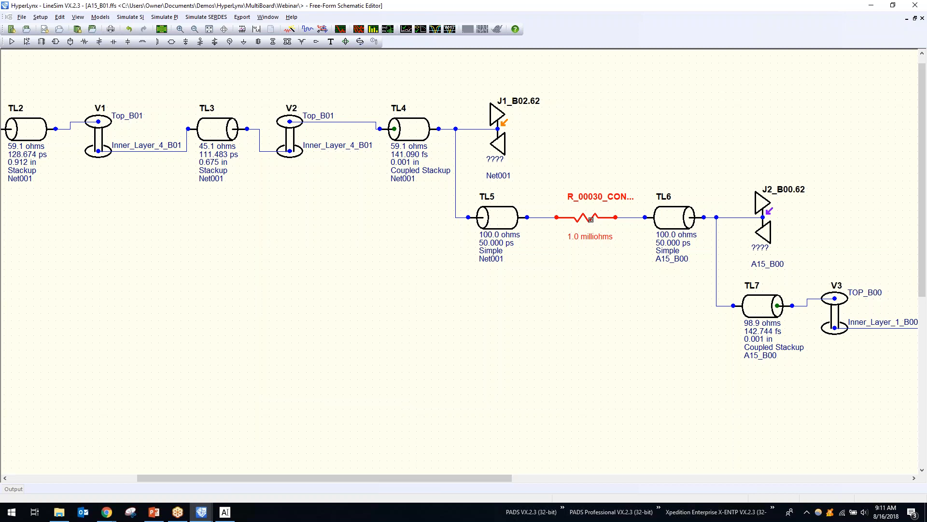
pyautogui.doubleClick(591, 218)
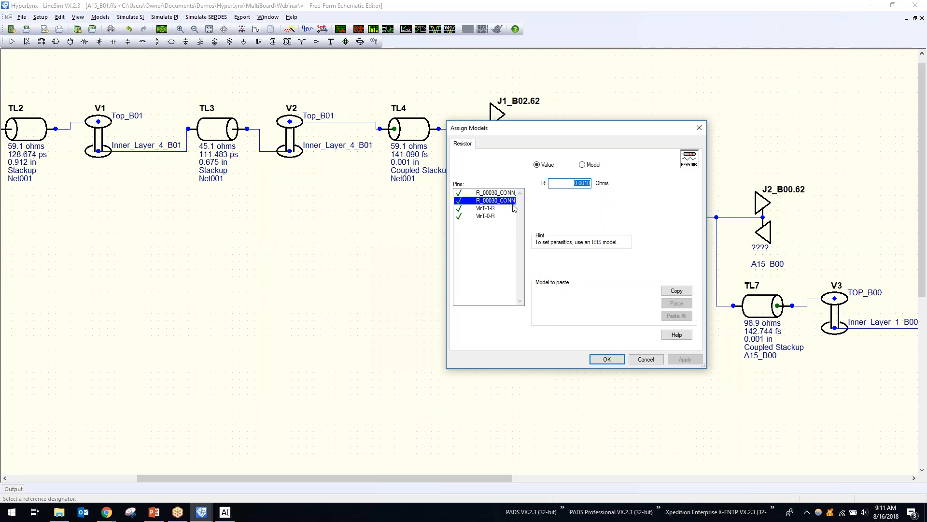
pyautogui.click(696, 129)
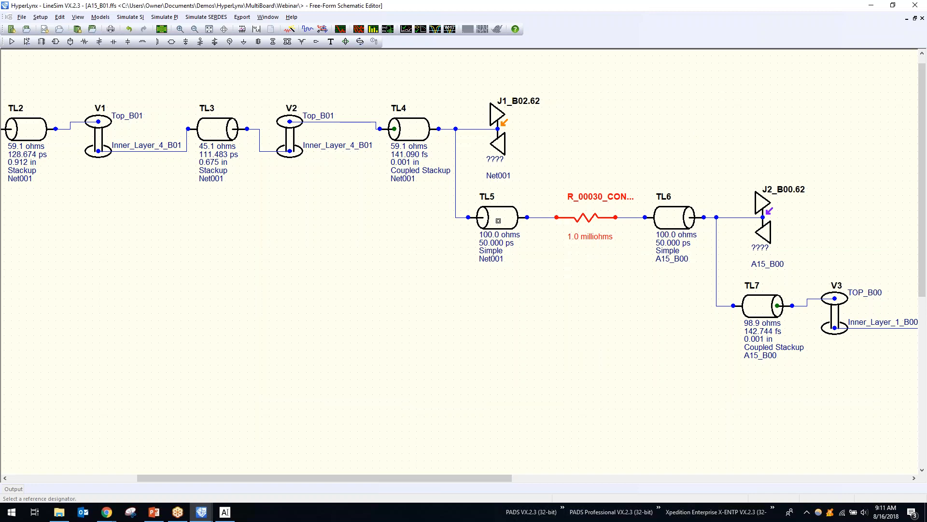
# Step: Simulate the complete exported topology in the Digital Oscilloscope with both series terminators in place, and close the oscilloscope
pyautogui.scroll(-4, 662, 159)
pyautogui.middleClick(653, 140)
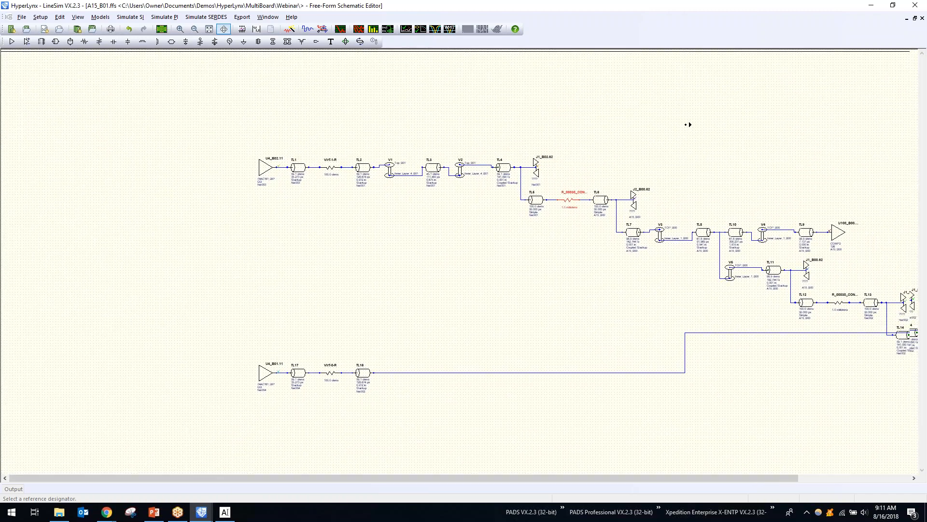
pyautogui.middleClick(672, 159)
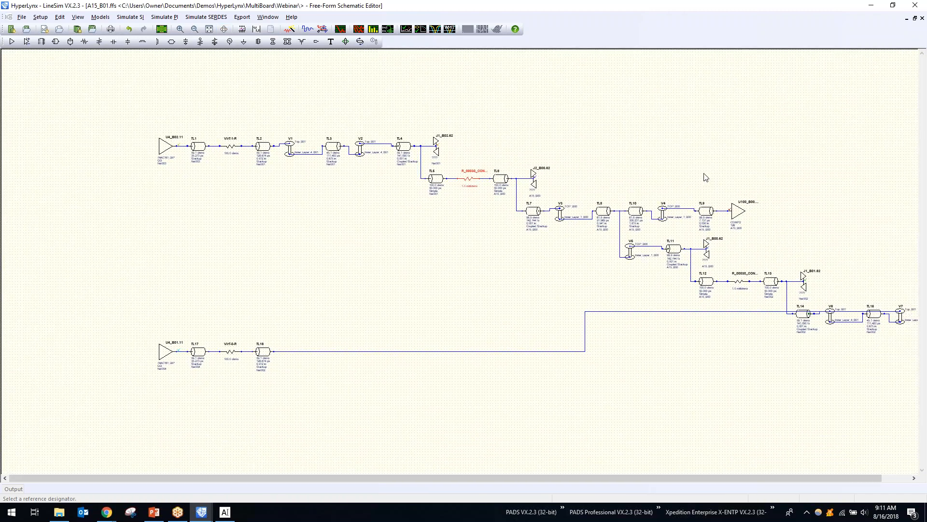
pyautogui.middleClick(707, 177)
pyautogui.middleClick(616, 169)
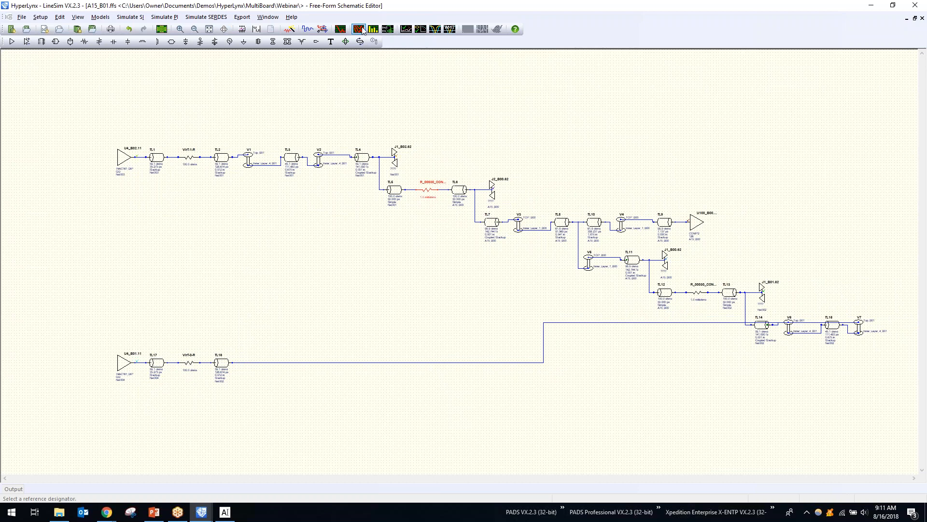
pyautogui.click(339, 30)
pyautogui.click(902, 18)
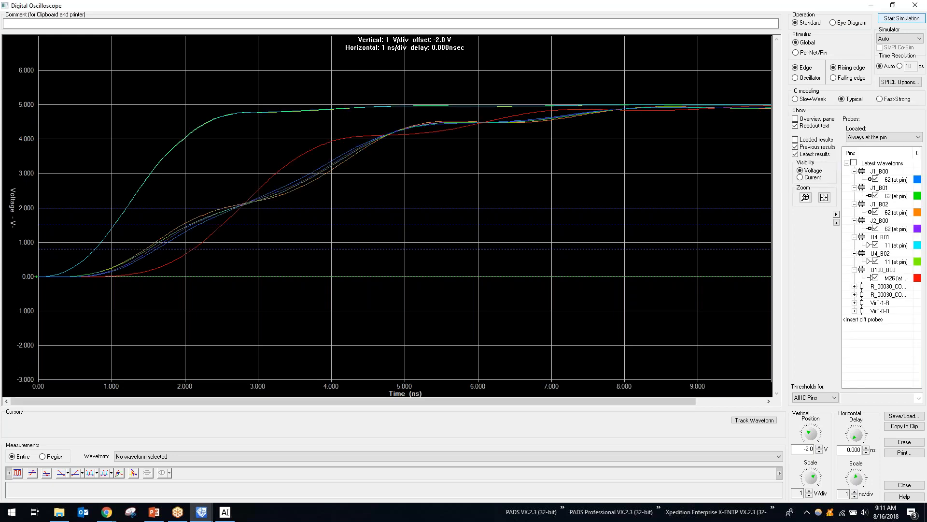
pyautogui.click(922, 10)
# Step: Delete the series terminator VirT-1-R after driver U4_B02.11 and move TL1 closer to TL2
pyautogui.scroll(3, 178, 155)
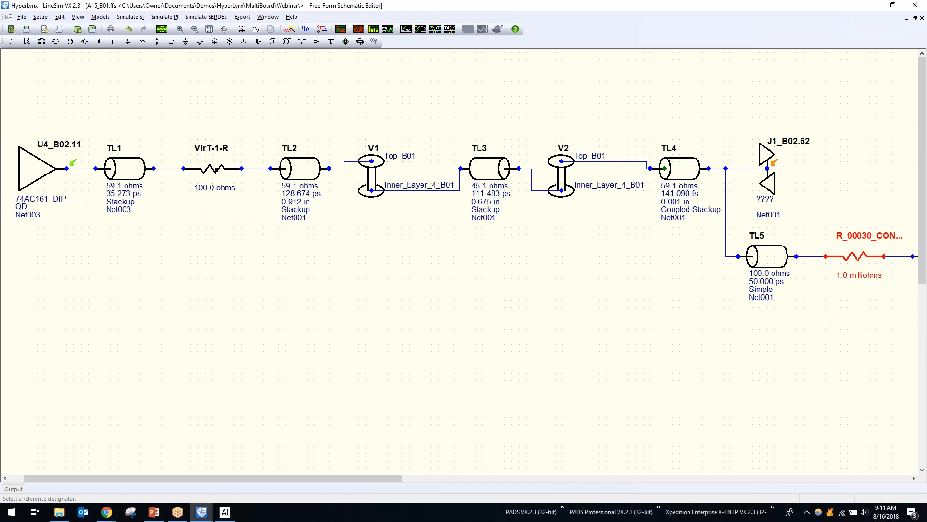
pyautogui.click(218, 170)
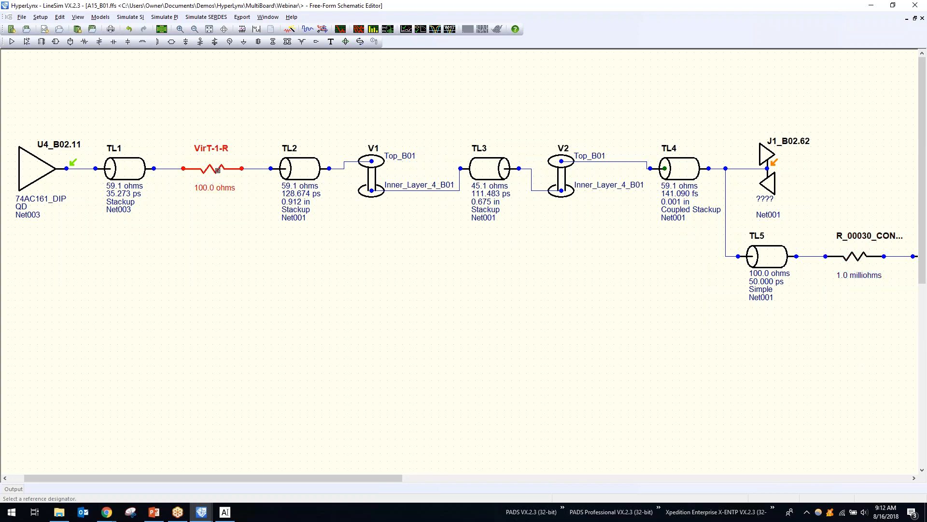
pyautogui.press('Delete')
pyautogui.moveTo(126, 163); pyautogui.dragTo(200, 164)
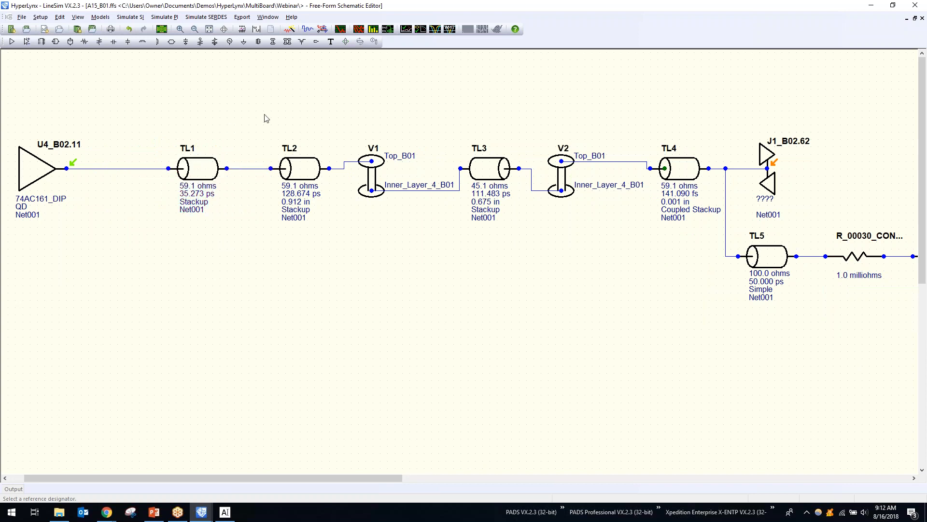
# Step: Rerun the oscilloscope simulation without VirT-1-R, fit the waveforms to the display, and close the oscilloscope
pyautogui.click(340, 29)
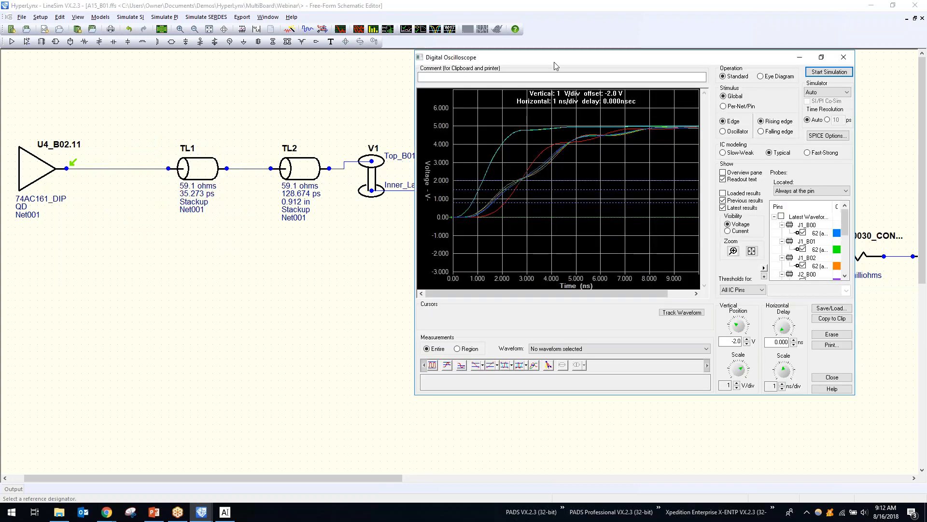
pyautogui.doubleClick(561, 57)
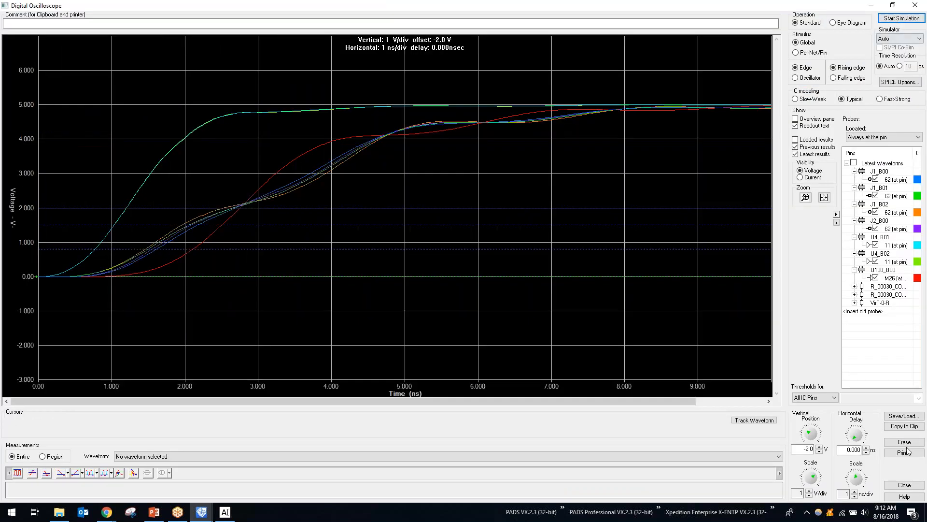
pyautogui.click(900, 19)
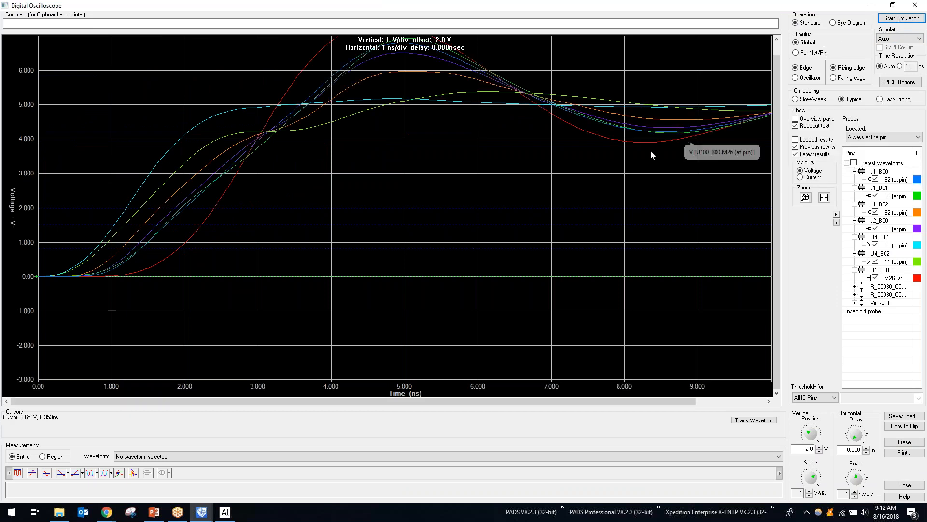
pyautogui.click(824, 198)
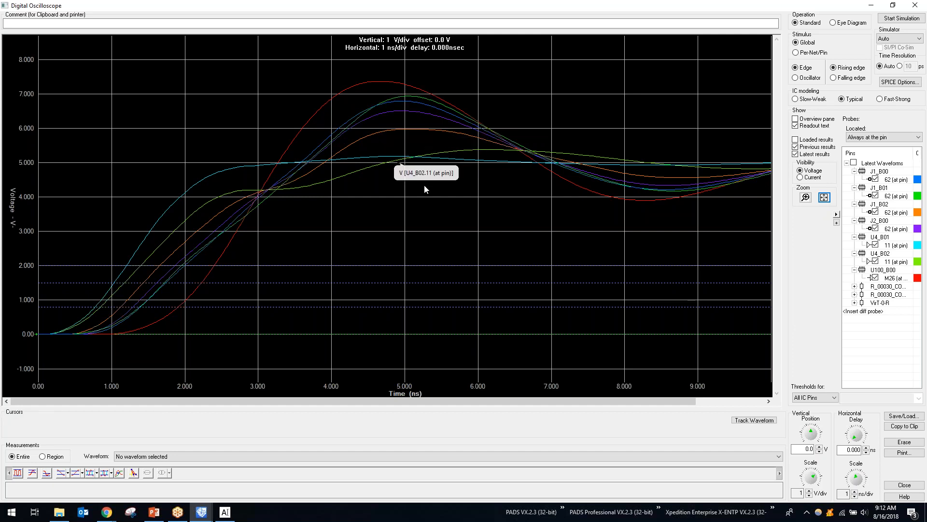
pyautogui.click(917, 4)
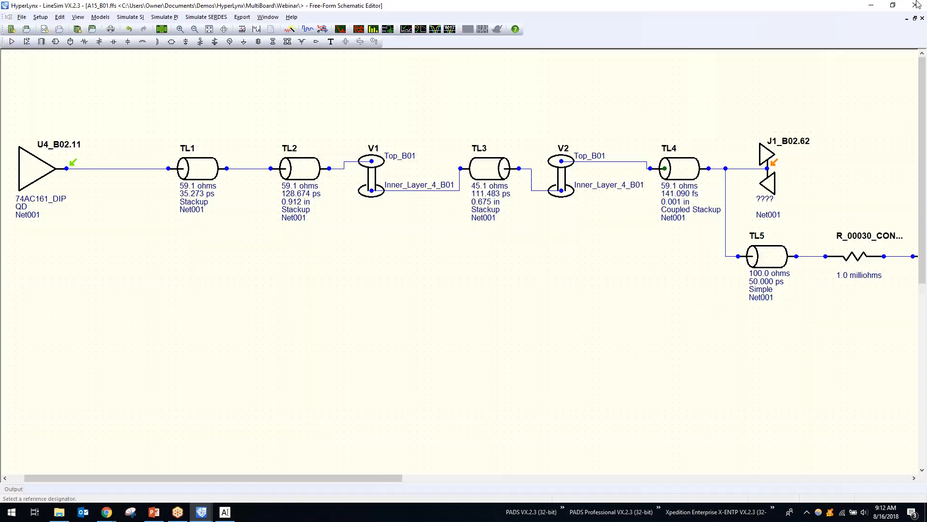
# Step: Review the signal-integrity simulation options and open the Sweep Manager for interactive sweeps of the schematic
pyautogui.click(176, 18)
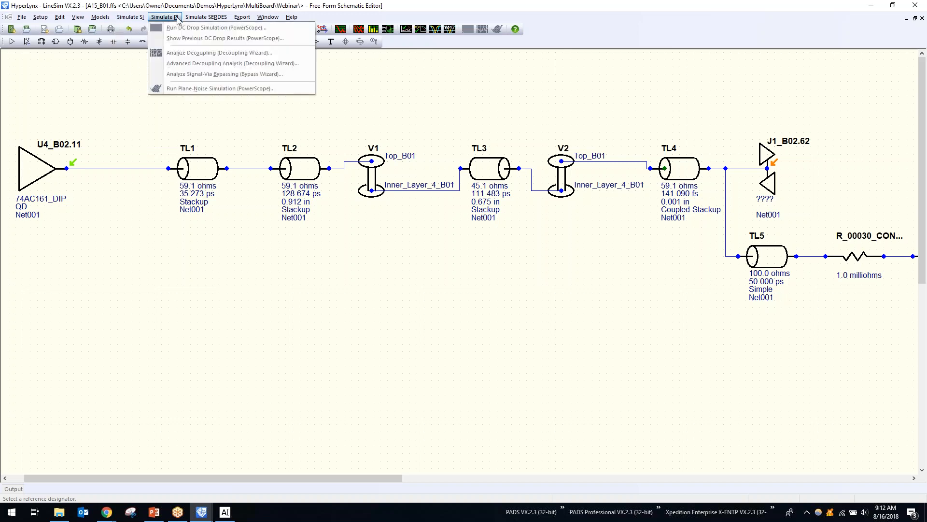
pyautogui.moveTo(143, 18)
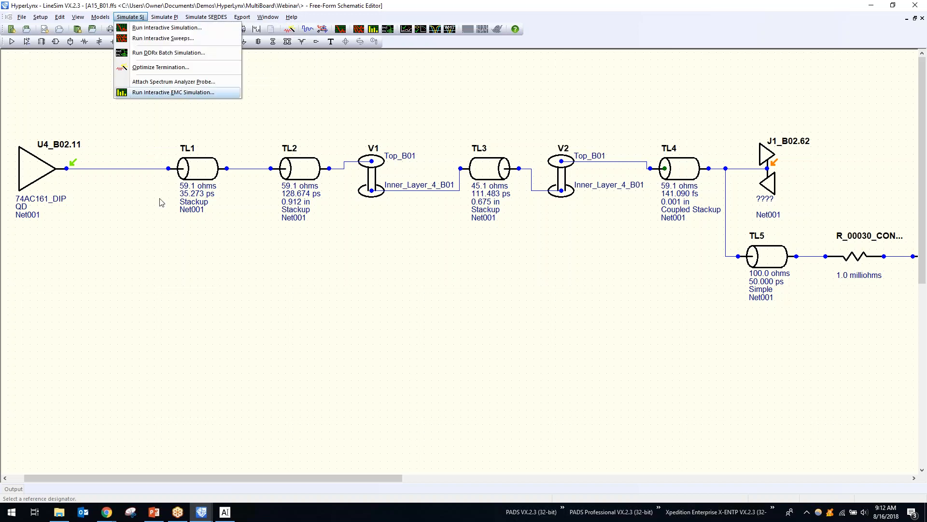
pyautogui.click(169, 232)
pyautogui.scroll(-2, 169, 241)
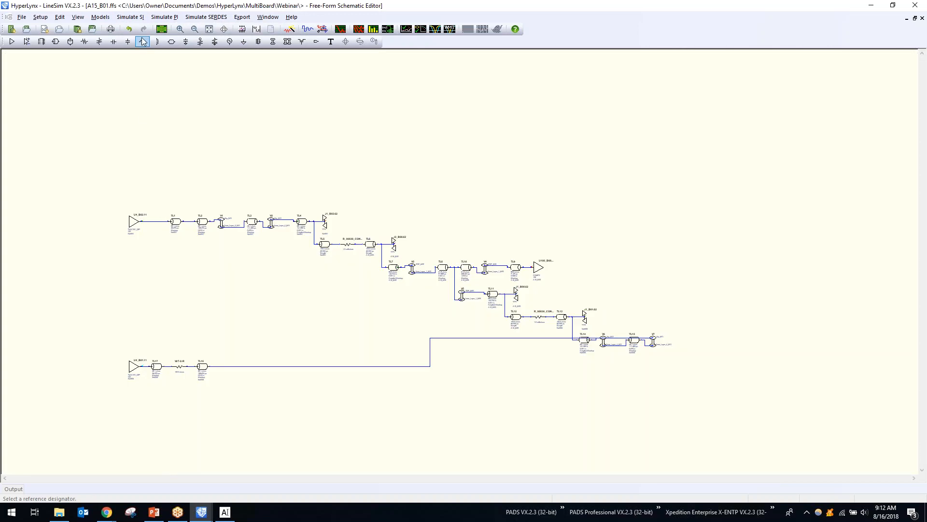
pyautogui.click(131, 17)
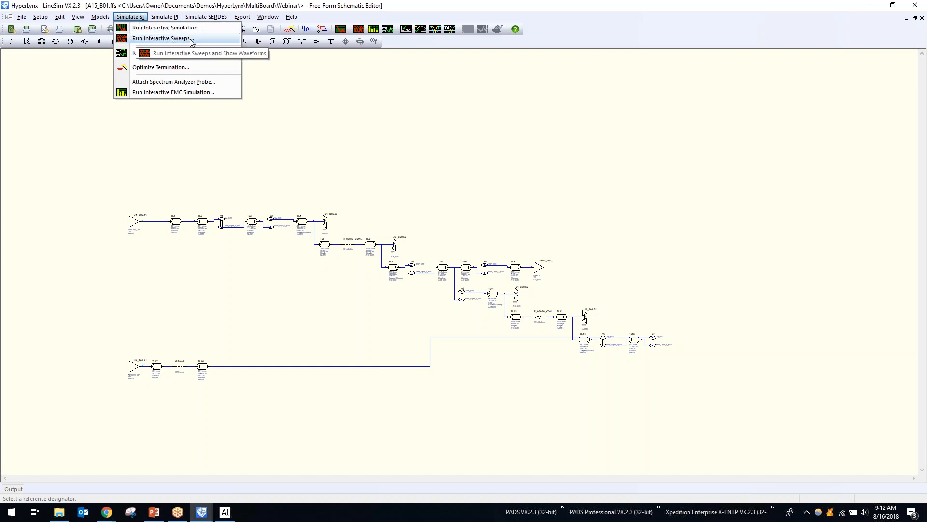
pyautogui.click(162, 38)
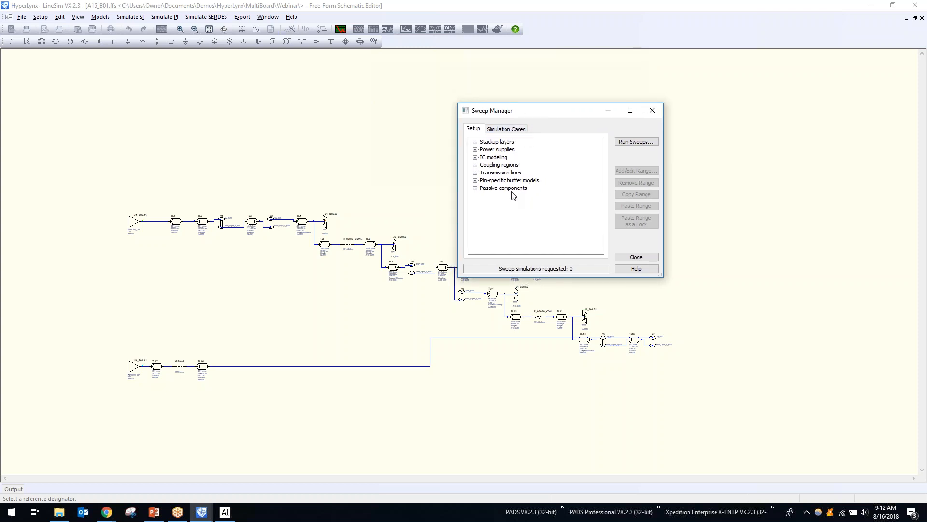
# Step: Look through the sweepable parameters in the Sweep Manager, including the stackup properties of layer Inner_Layer_1_B00
pyautogui.click(475, 173)
pyautogui.click(476, 149)
pyautogui.click(475, 142)
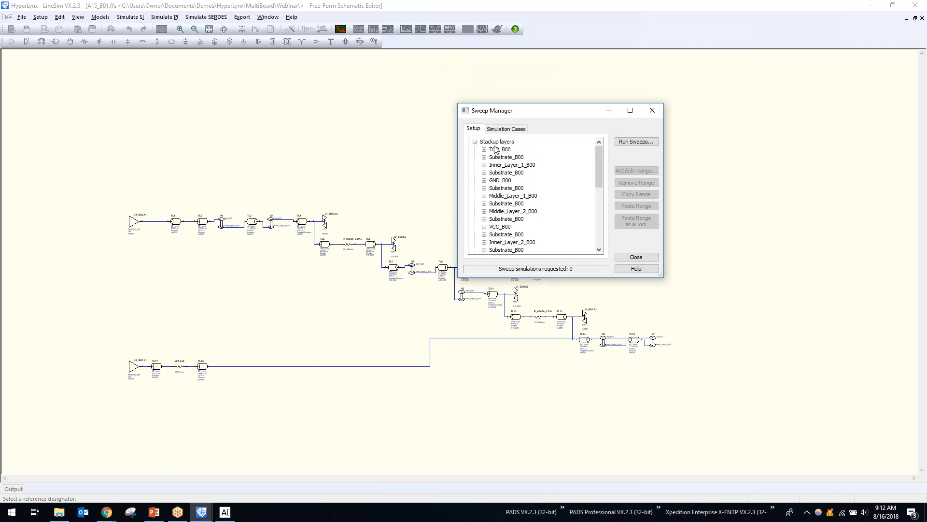
pyautogui.click(484, 165)
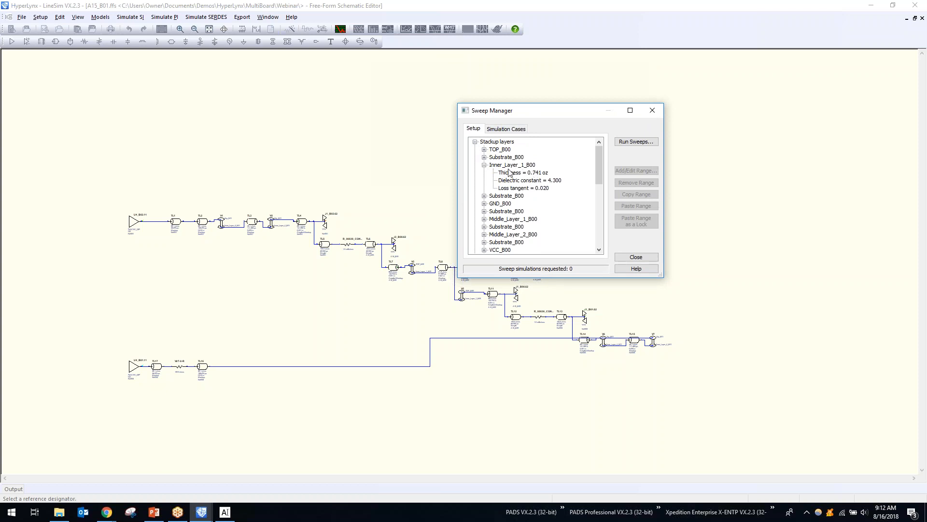
pyautogui.click(484, 165)
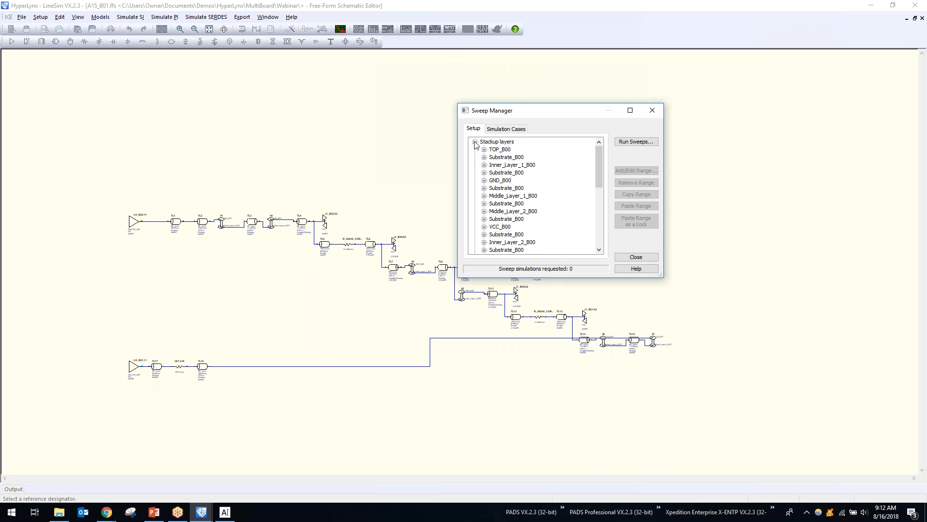
pyautogui.click(475, 142)
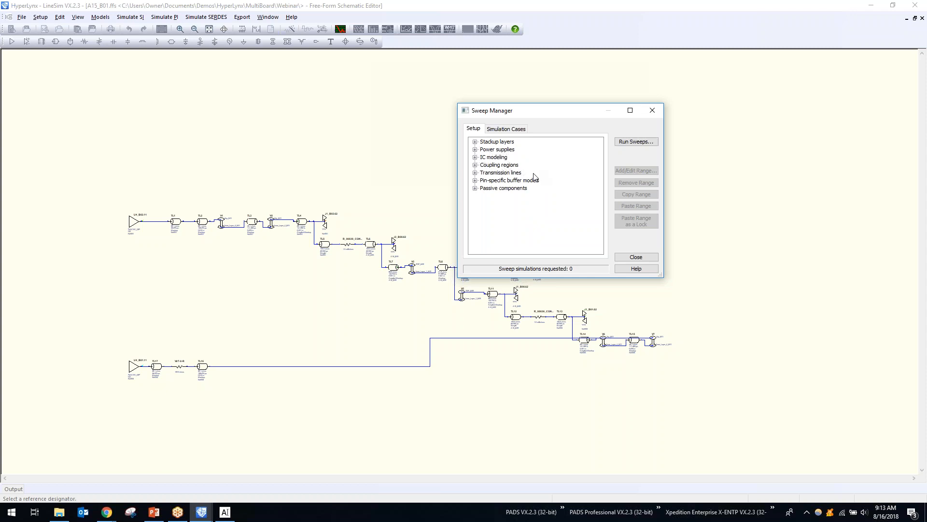
# Step: Add a sweep range for the value of passive component R_00030_CONN_0001 from 1.000 mohm to 1.000 ohm with 10 simulations
pyautogui.click(475, 189)
pyautogui.click(484, 196)
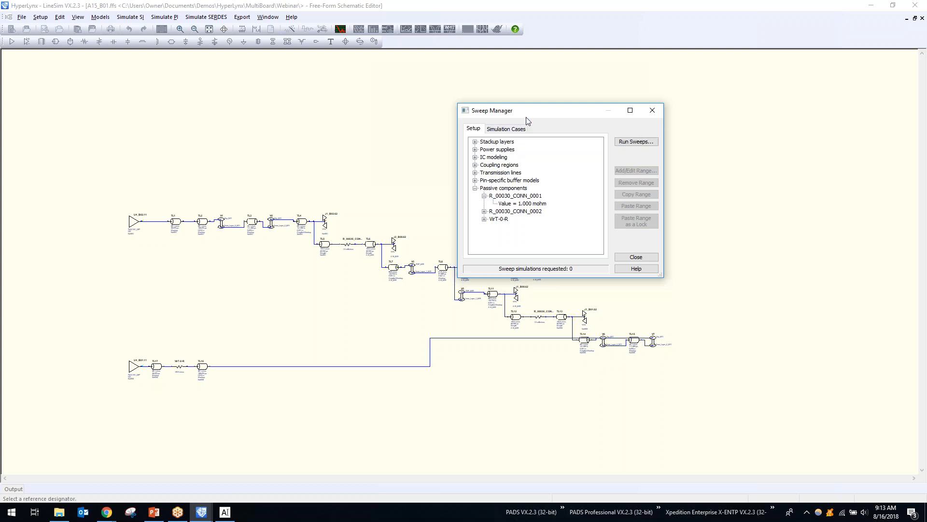
pyautogui.moveTo(527, 115); pyautogui.dragTo(587, 100)
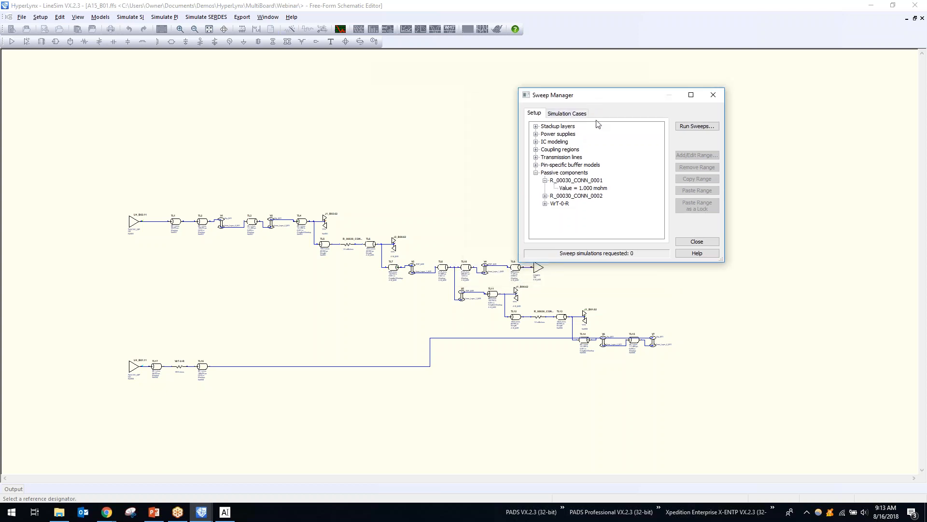
pyautogui.click(587, 189)
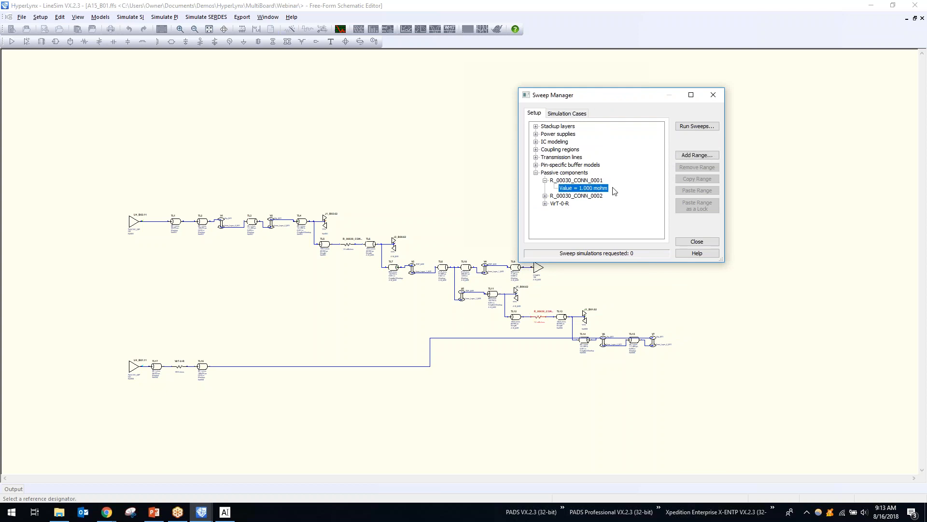
pyautogui.click(697, 155)
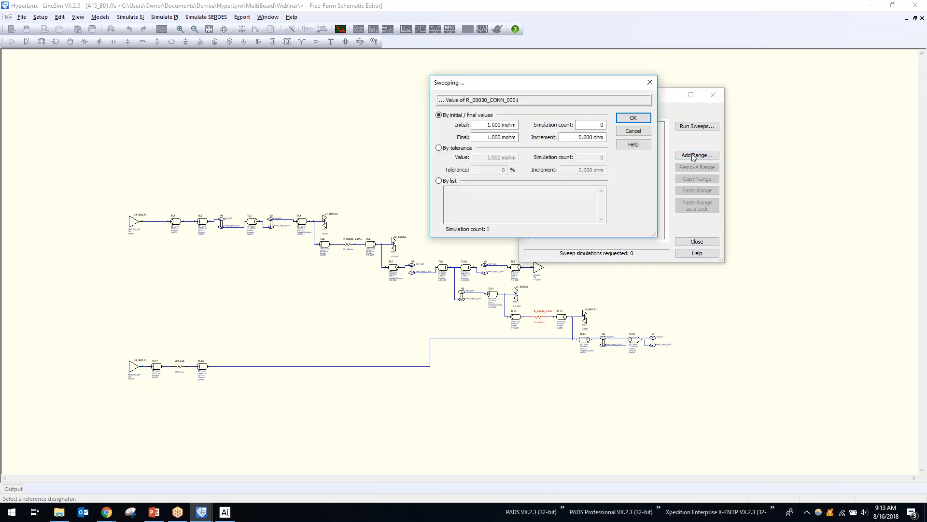
pyautogui.moveTo(486, 138); pyautogui.dragTo(519, 139)
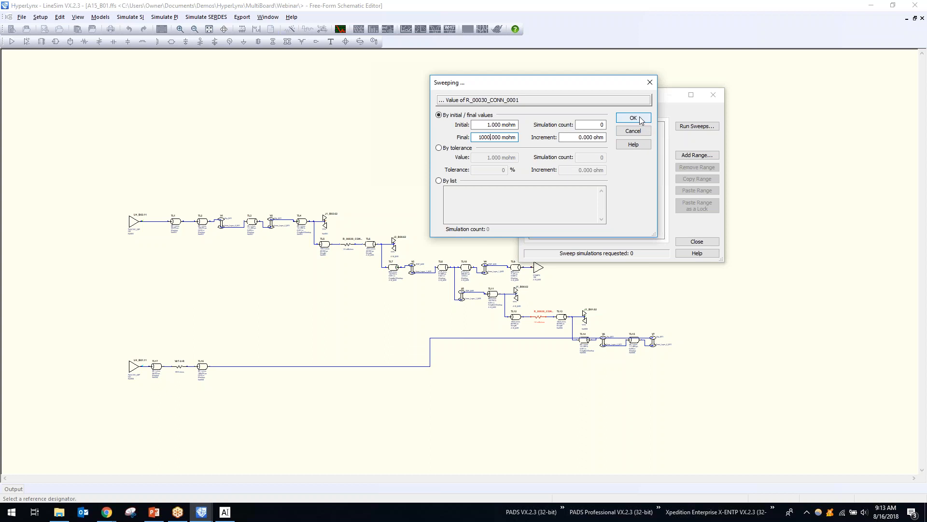
pyautogui.click(599, 124)
pyautogui.doubleClick(599, 124)
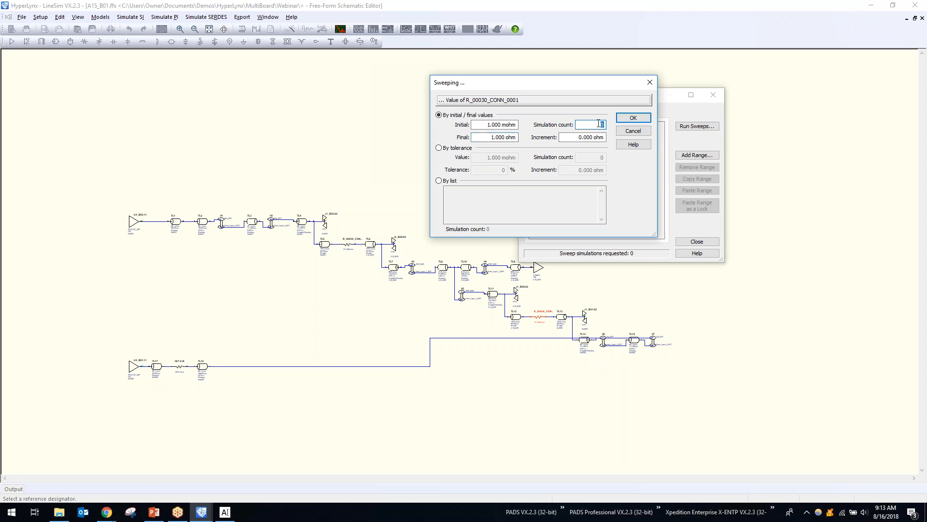
pyautogui.click(582, 139)
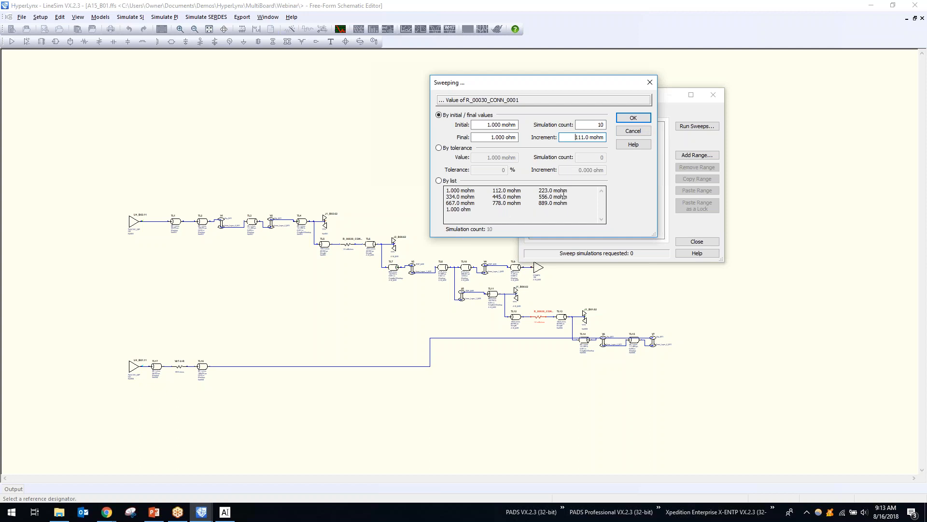
pyautogui.click(633, 118)
# Step: Run the sweeps in the Digital Oscilloscope with the earlier waveforms hidden, and display all of the latest sweep waveforms
pyautogui.click(693, 128)
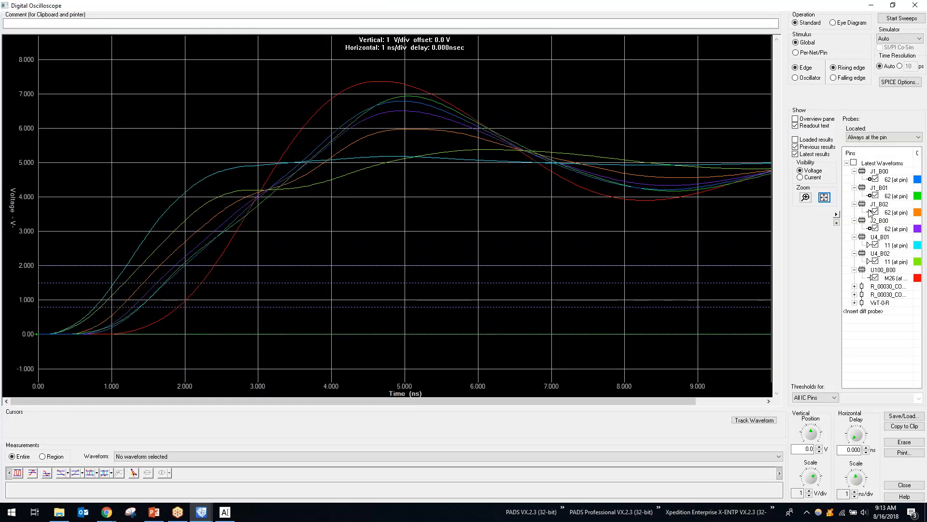
pyautogui.click(854, 163)
pyautogui.click(896, 20)
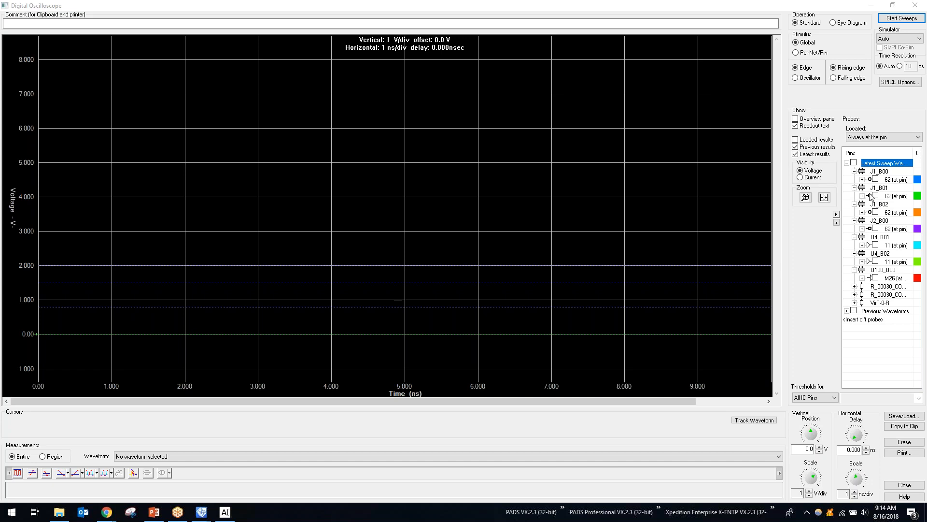
pyautogui.click(854, 163)
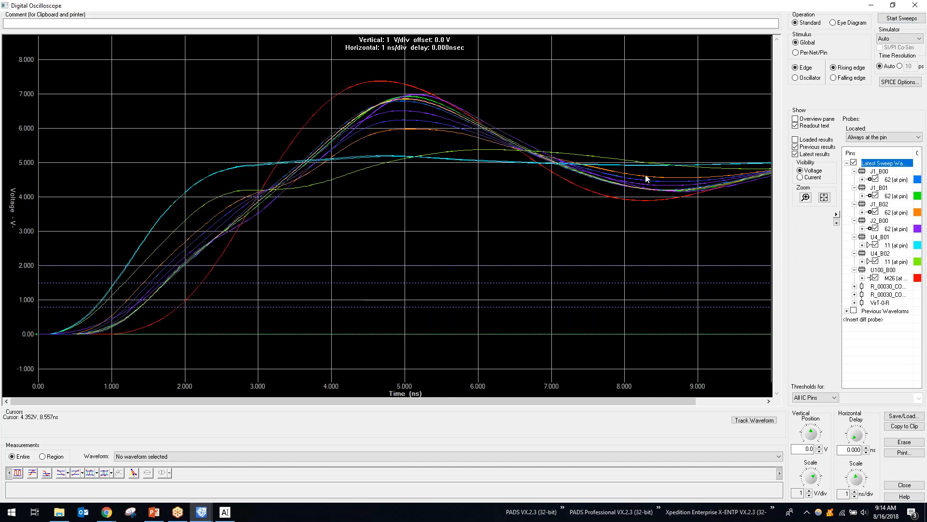
# Step: Zoom in on the swept waveforms around 6 ns and inspect which resistance value belongs to individual curves
pyautogui.click(806, 197)
pyautogui.moveTo(438, 92); pyautogui.dragTo(510, 179)
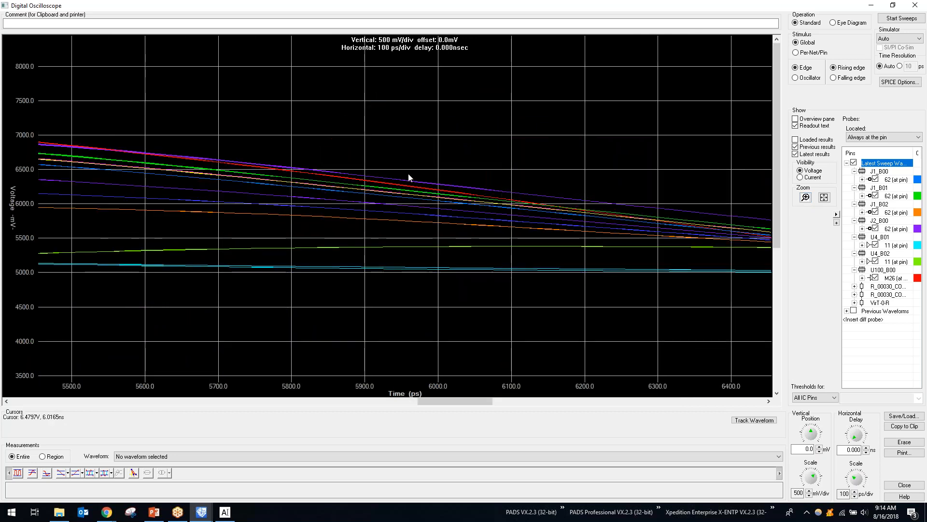
pyautogui.moveTo(322, 181)
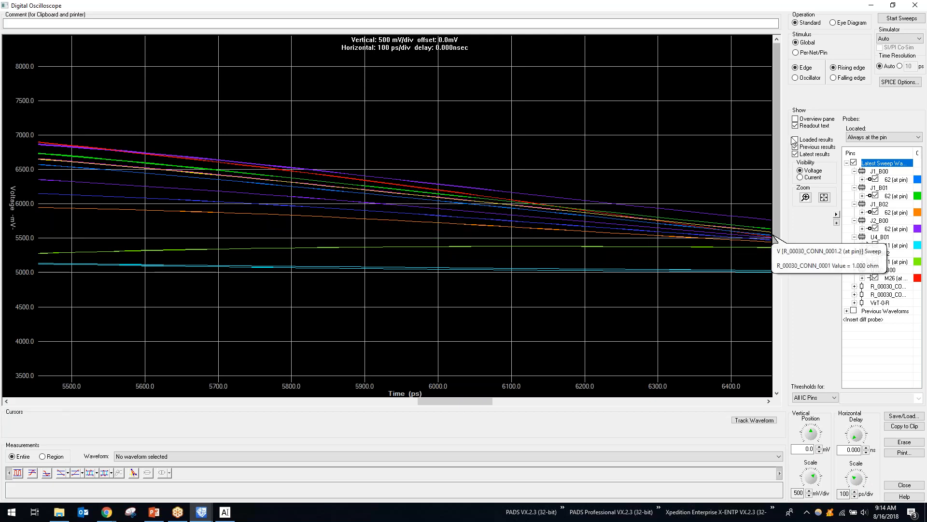
# Step: Close the oscilloscope and the Sweep Manager, and exit the LineSim schematic without saving changes to A15_B01.ffs
pyautogui.click(913, 5)
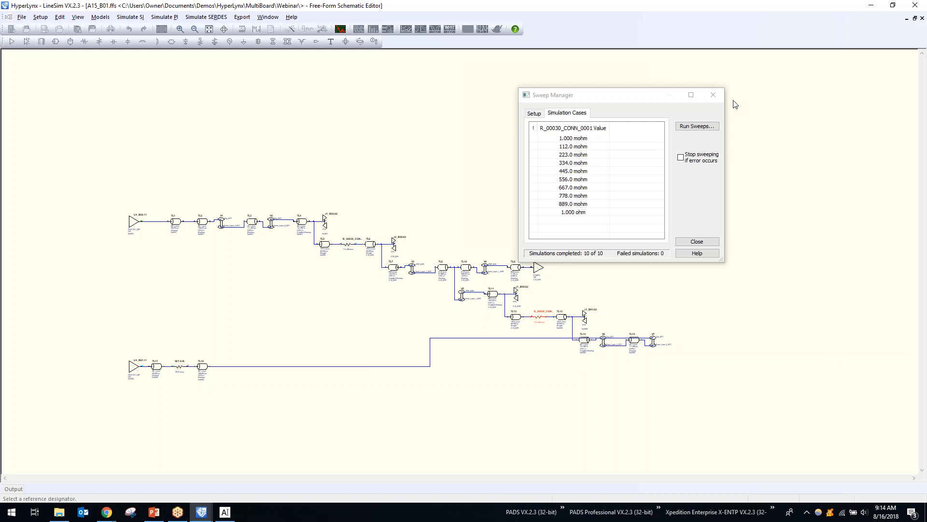
pyautogui.click(714, 92)
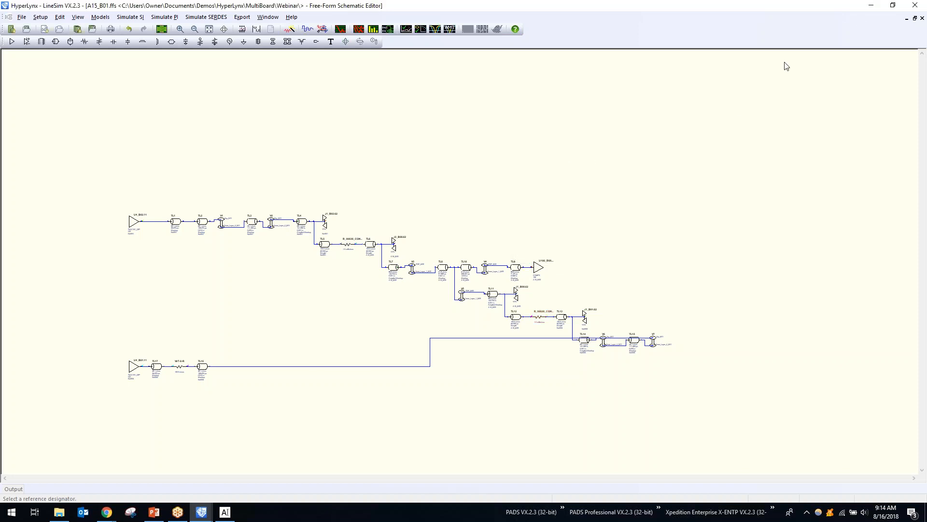
pyautogui.click(913, 5)
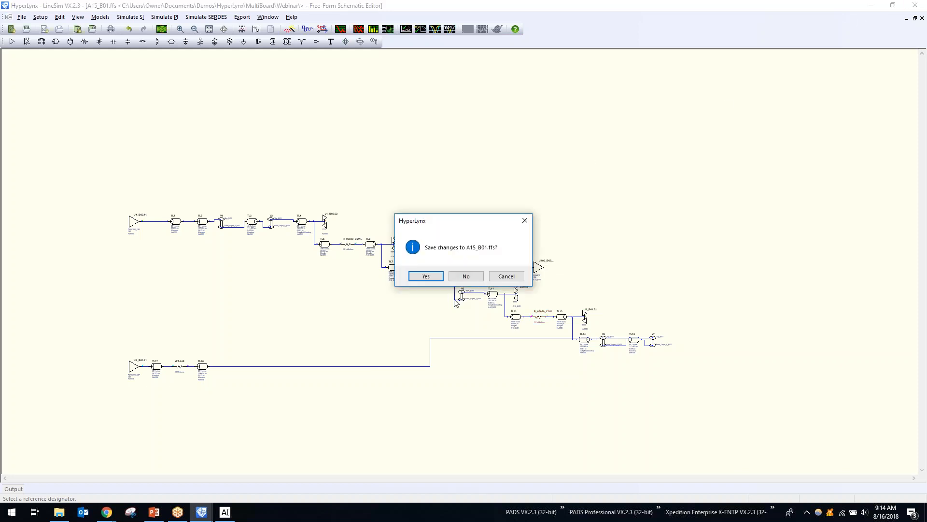
pyautogui.click(464, 276)
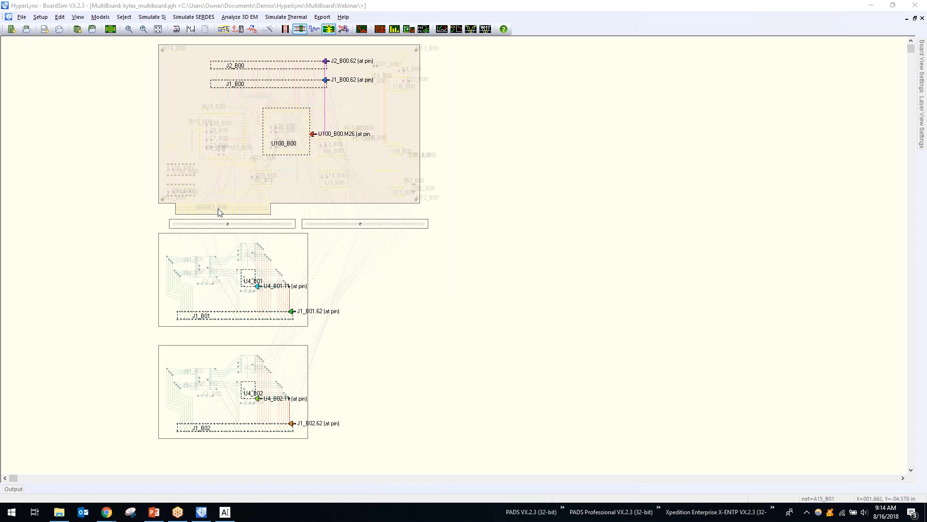
# Step: Open the MultiBoard project for editing in BoardSim and advance the wizard to the interconnections' electrical characteristics
pyautogui.scroll(2, 198, 224)
pyautogui.scroll(2, 196, 223)
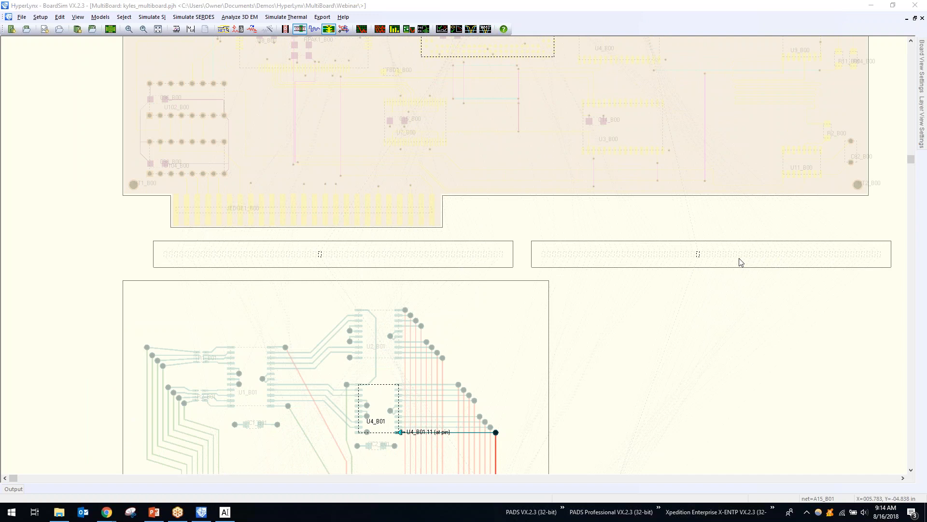
pyautogui.scroll(-1, 741, 257)
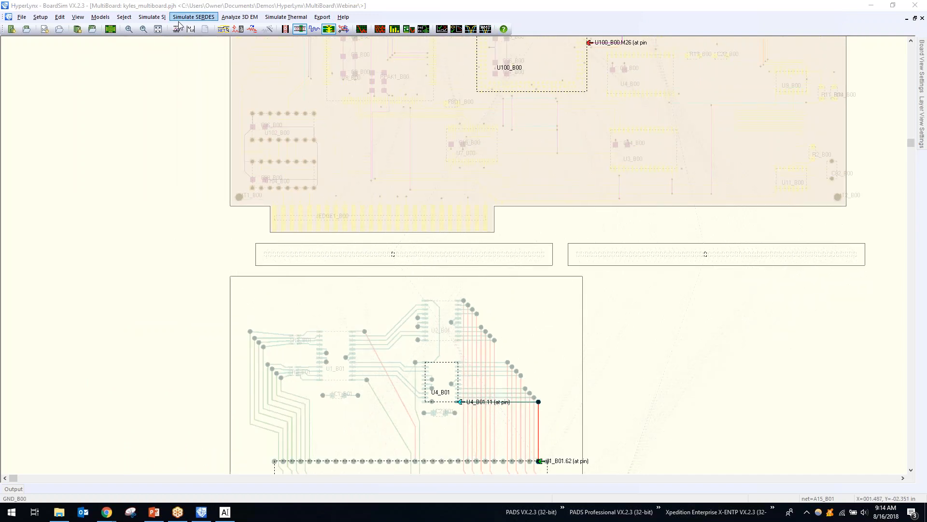
pyautogui.click(109, 21)
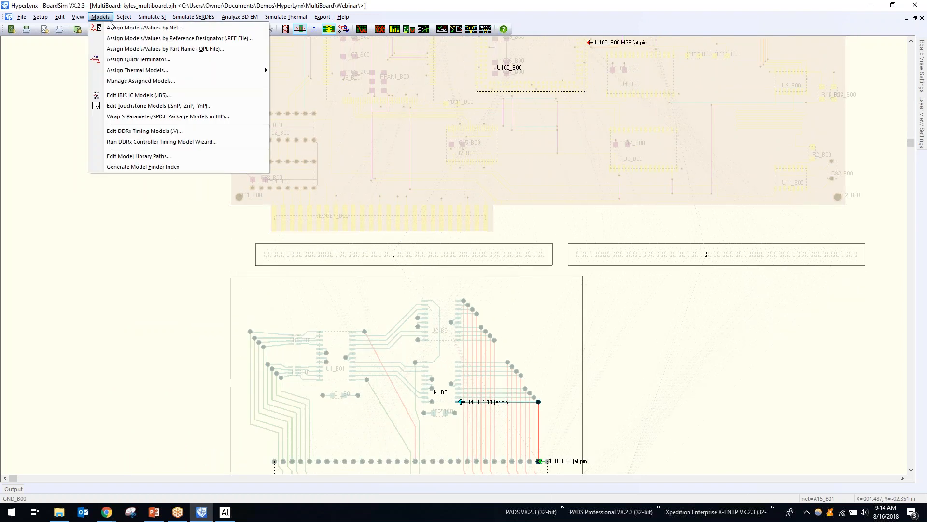
pyautogui.moveTo(60, 16)
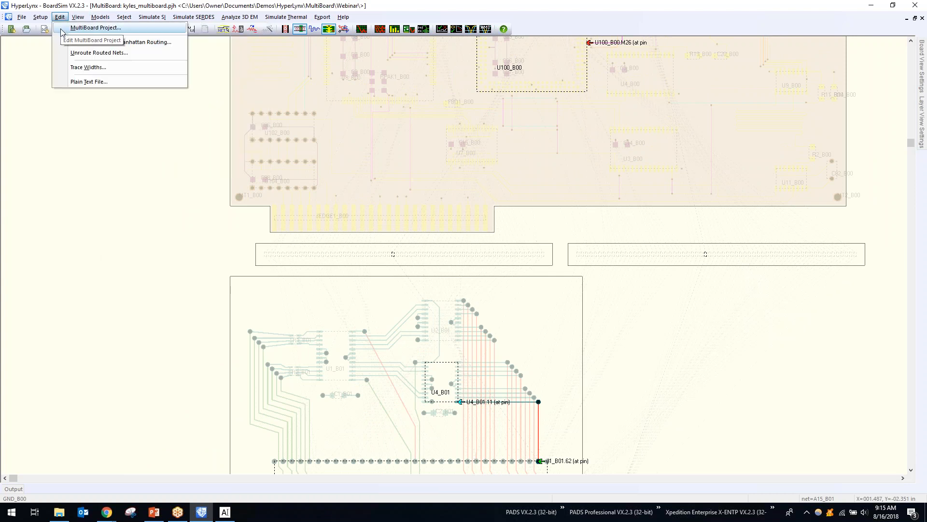
pyautogui.click(69, 30)
pyautogui.moveTo(240, 207); pyautogui.dragTo(423, 186)
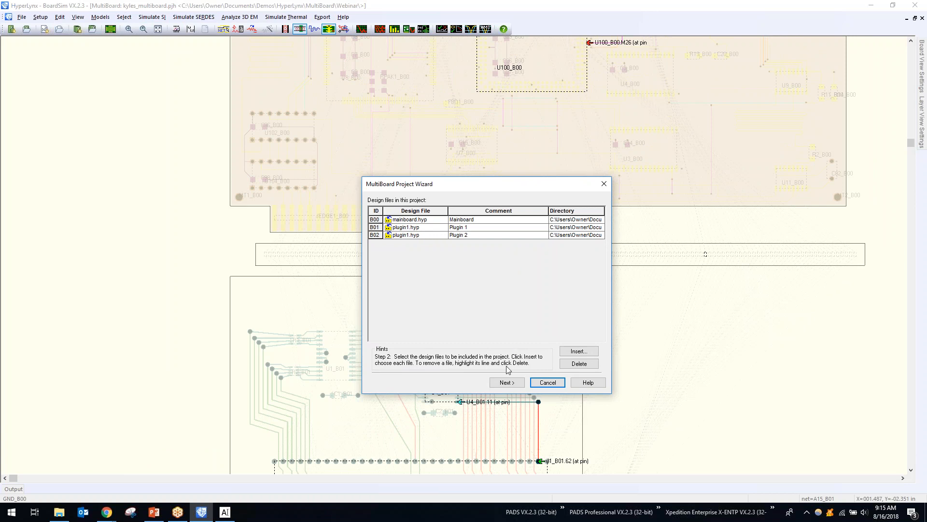
pyautogui.click(547, 382)
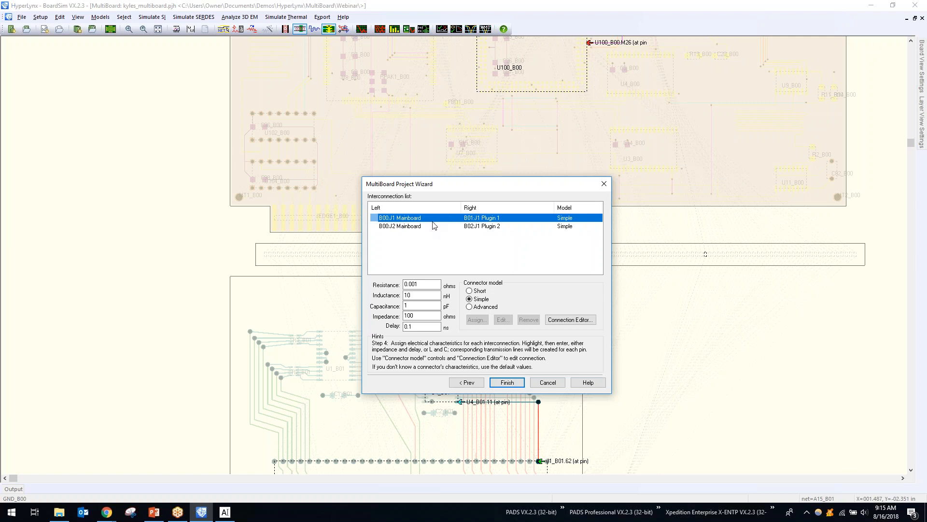
# Step: Set the B00:J2 Mainboard to B02:J1 Plugin 2 connector model to Advanced and assign the Touchstone model example.s4p
pyautogui.click(481, 227)
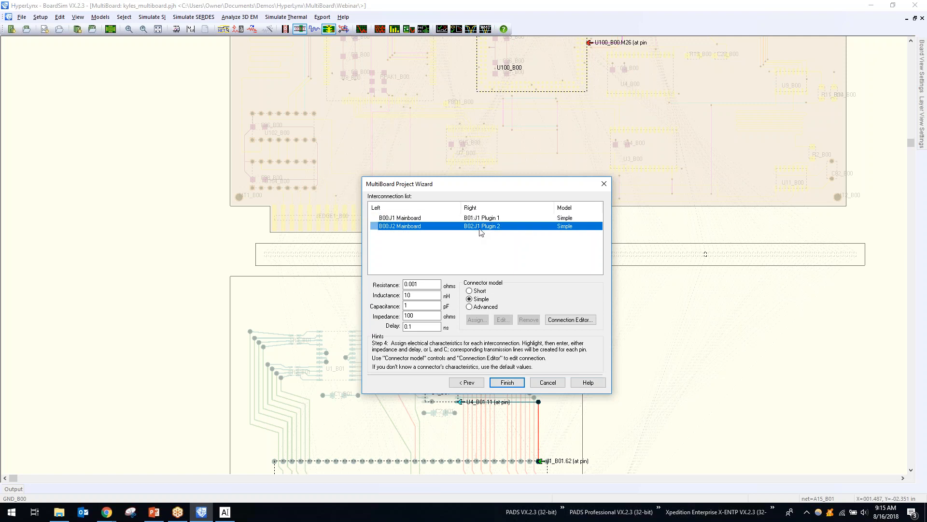
pyautogui.click(470, 307)
pyautogui.click(483, 322)
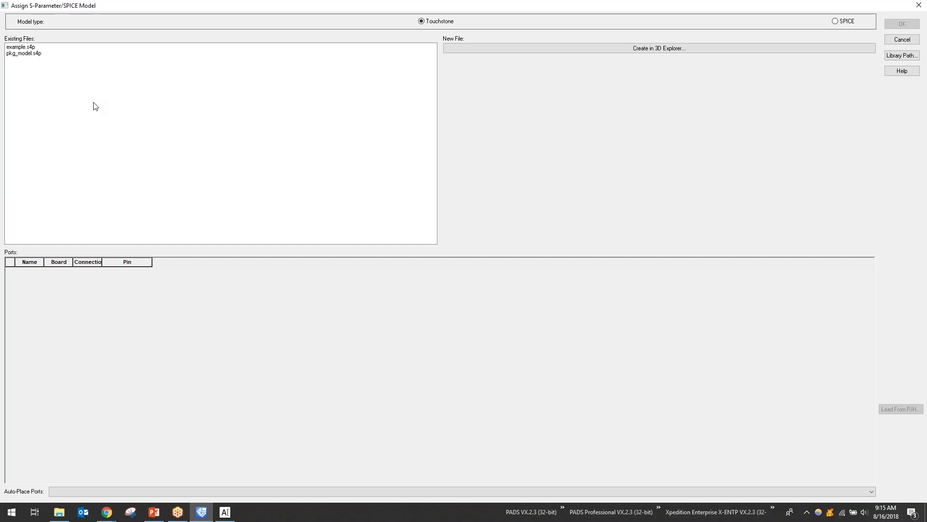
pyautogui.click(55, 54)
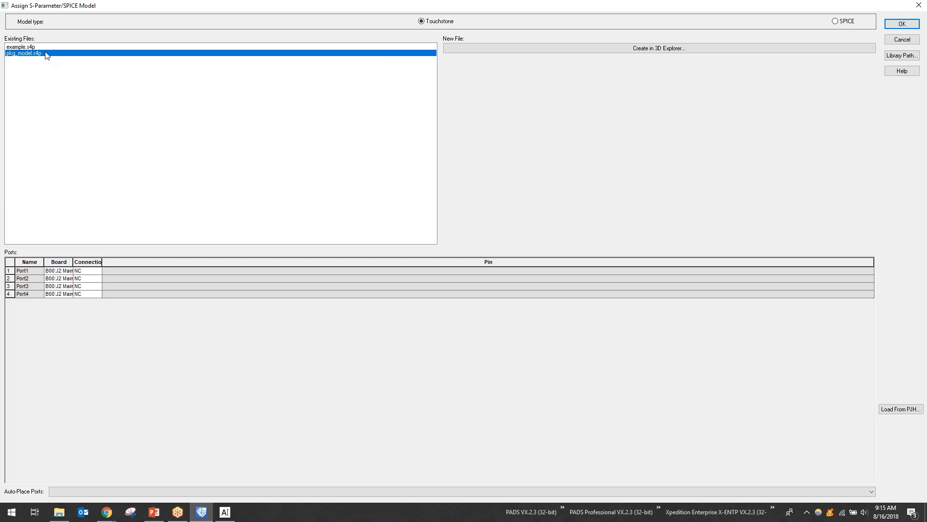
pyautogui.click(52, 48)
pyautogui.click(51, 53)
pyautogui.click(40, 48)
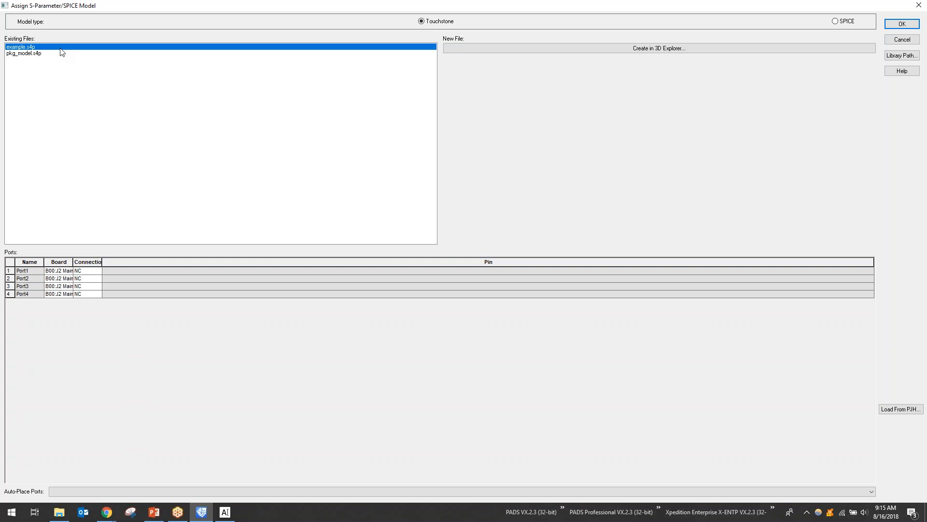
pyautogui.click(903, 25)
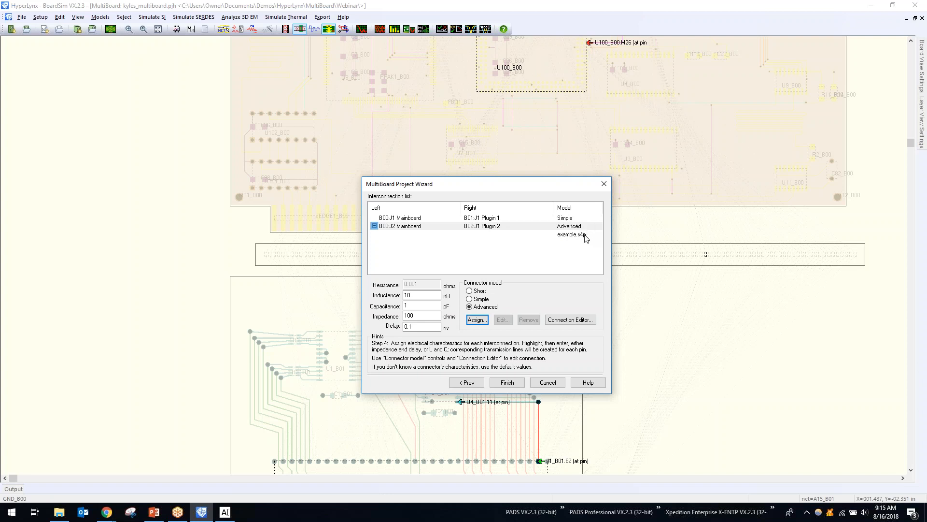
# Step: Open the Connection Editor for the B00:J2 to B02:J1 connector, enlarge it, and move Port3 and Port4 of example.s4p to the Plugin 2 side
pyautogui.click(572, 322)
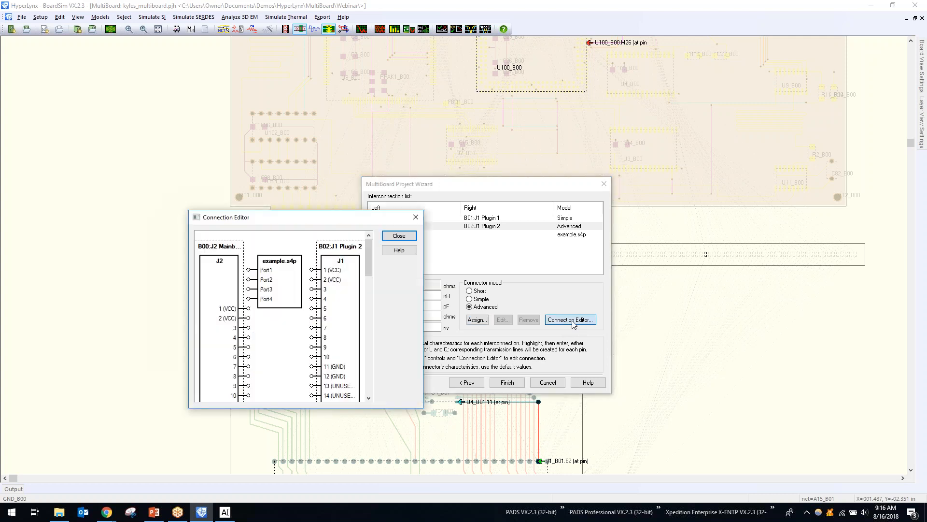
pyautogui.moveTo(358, 218); pyautogui.dragTo(470, 84)
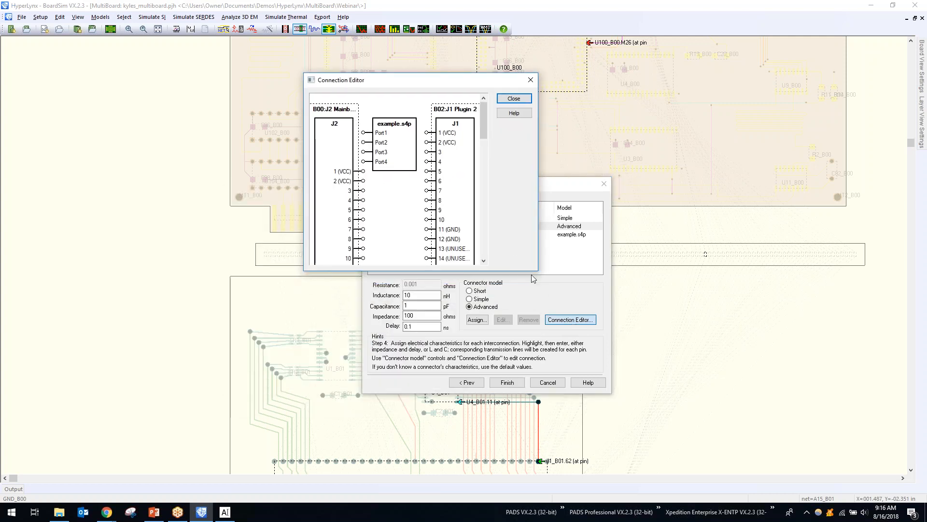
pyautogui.moveTo(538, 269); pyautogui.dragTo(766, 475)
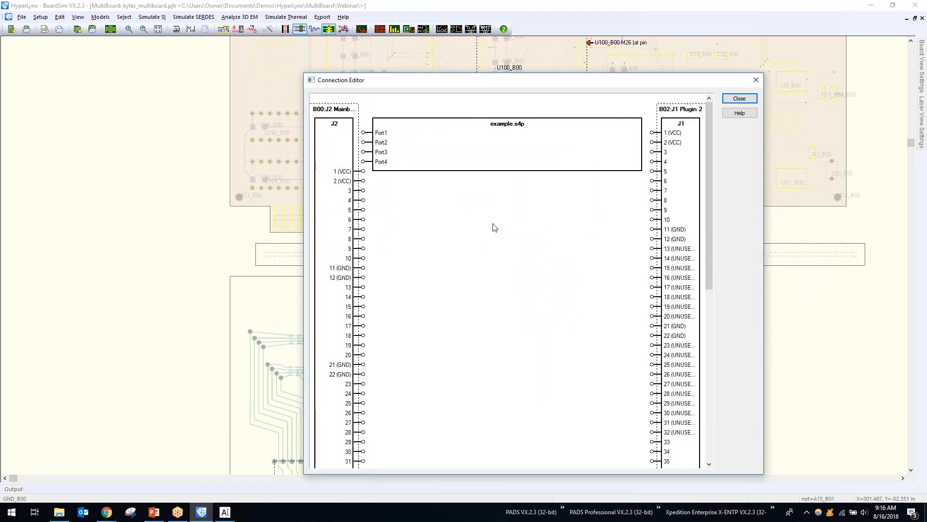
pyautogui.click(368, 152)
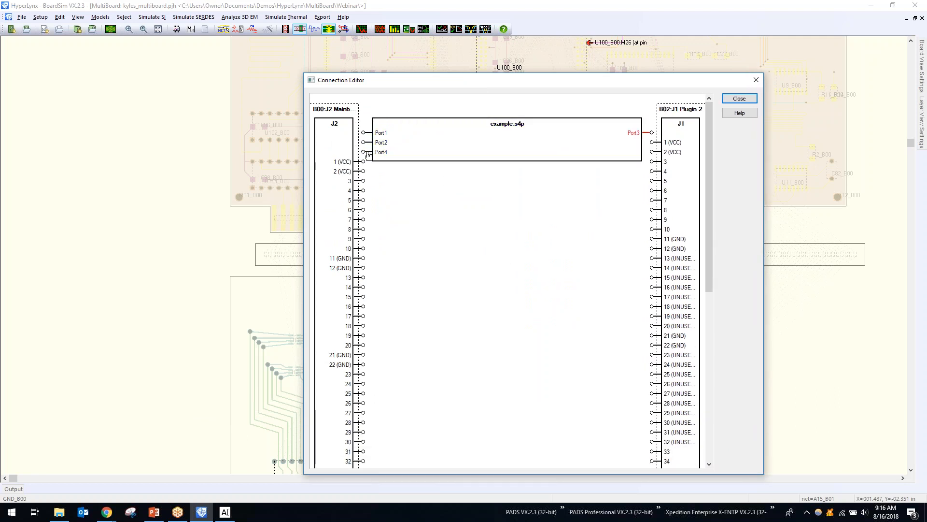
pyautogui.click(368, 154)
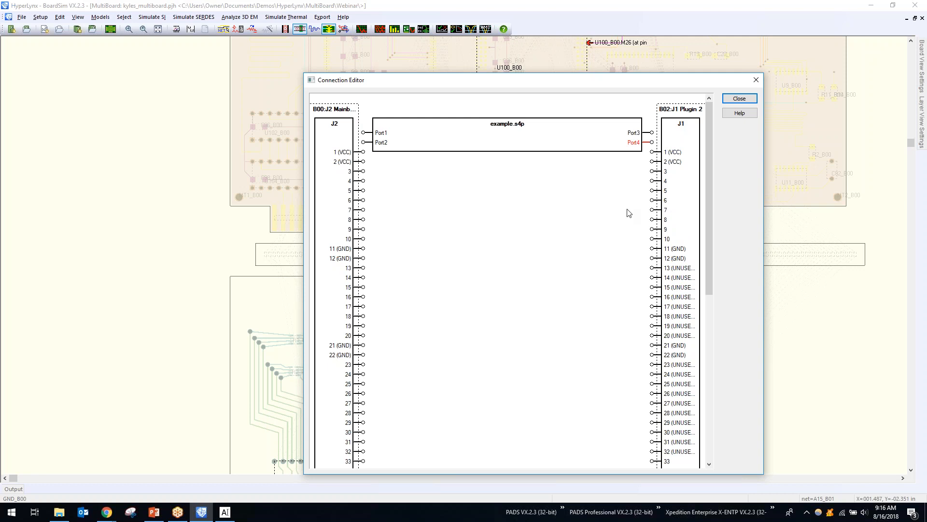
pyautogui.click(605, 150)
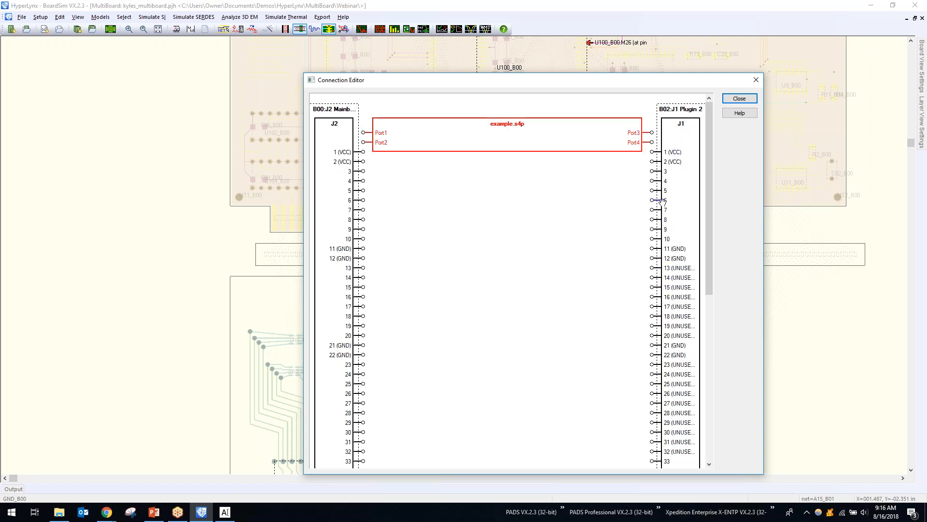
# Step: Connect Mainboard J2 pin 24 to Port1 and pin 16 to Port2 of the example.s4p model
pyautogui.moveTo(708, 194)
pyautogui.mouseDown()
pyautogui.moveTo(710, 230)
pyautogui.moveTo(706, 178)
pyautogui.mouseUp()
pyautogui.moveTo(362, 374); pyautogui.dragTo(363, 133)
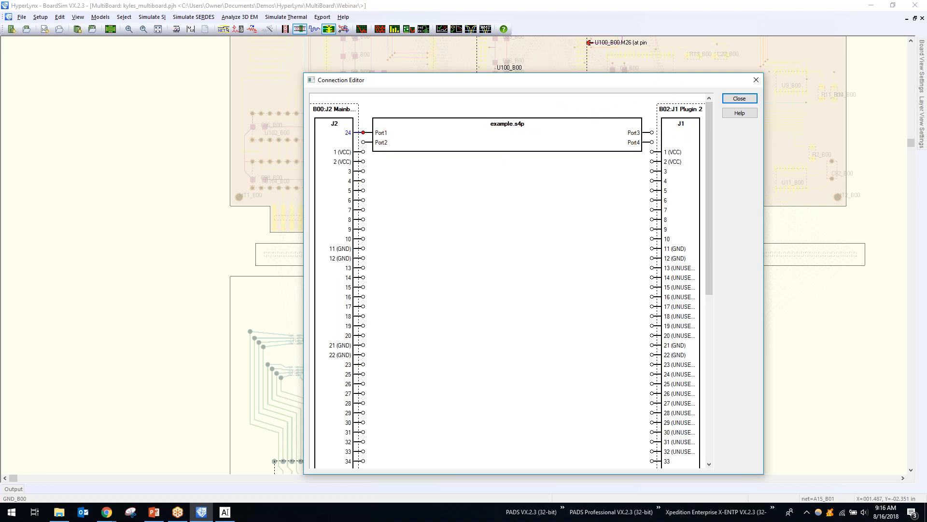
pyautogui.moveTo(355, 297); pyautogui.dragTo(363, 142)
# Step: Connect Plugin 2 J1 pin 33 to Port3 and pin 8 to Port4 of the example.s4p model
pyautogui.moveTo(711, 182); pyautogui.dragTo(706, 241)
pyautogui.moveTo(658, 347); pyautogui.dragTo(662, 105)
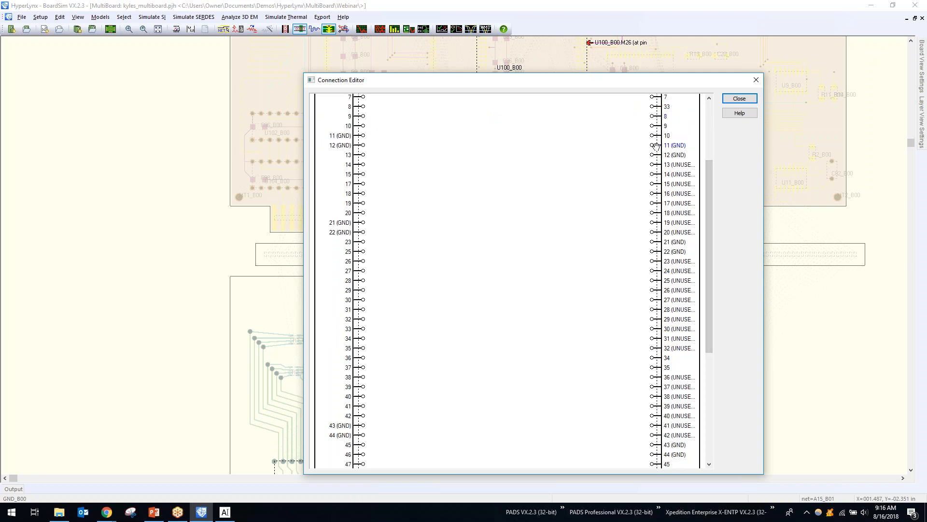
pyautogui.moveTo(706, 190); pyautogui.dragTo(708, 134)
pyautogui.moveTo(657, 220); pyautogui.dragTo(652, 132)
pyautogui.moveTo(657, 219); pyautogui.dragTo(652, 142)
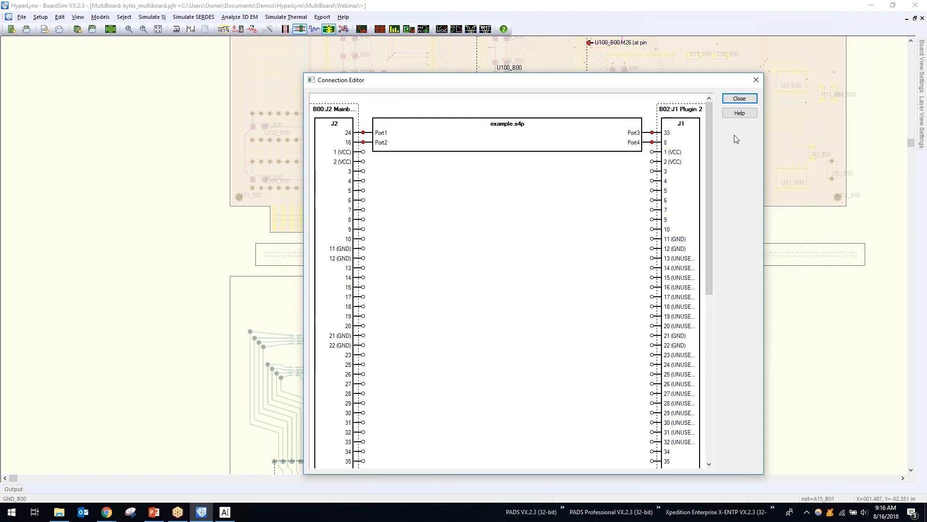
# Step: Close the Connection Editor and finish the MultiBoard Project Wizard, discarding the kyles_multiboard session edits
pyautogui.click(734, 99)
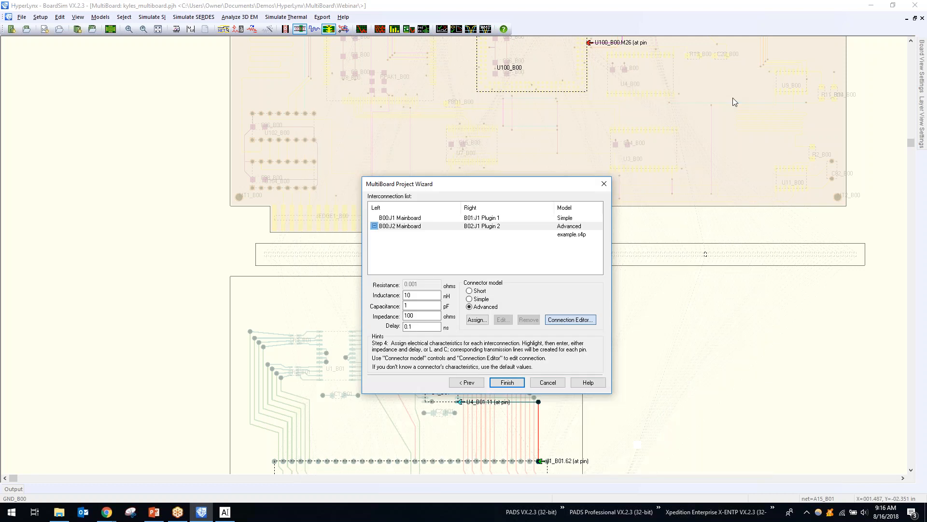
pyautogui.click(503, 383)
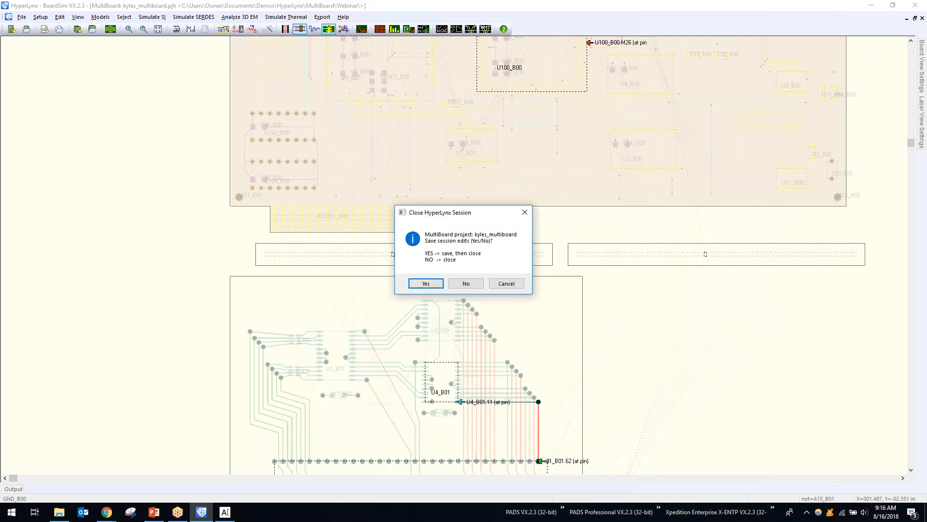
pyautogui.click(465, 285)
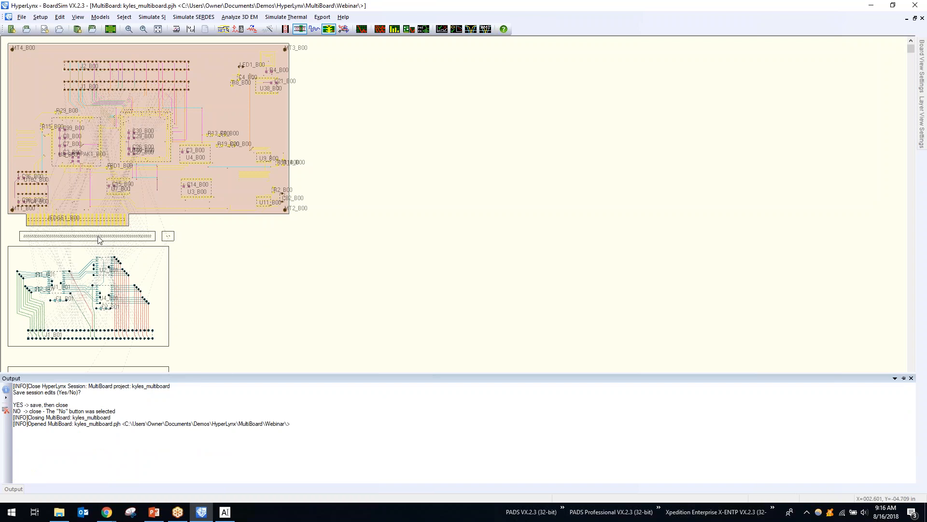
# Step: Examine the boards and connectors in the reloaded MultiBoard project and look over the available signal-integrity simulation commands
pyautogui.scroll(2, 40, 250)
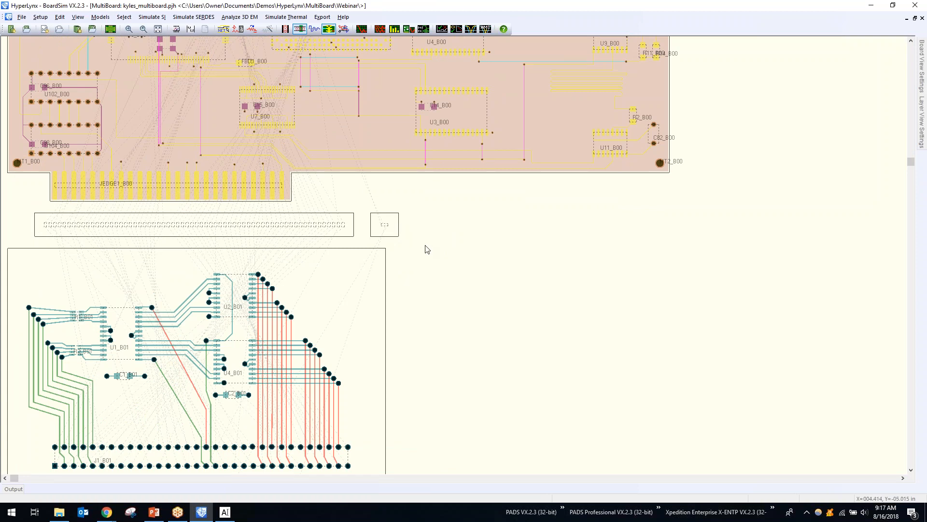
pyautogui.scroll(-2, 425, 246)
pyautogui.middleClick(498, 313)
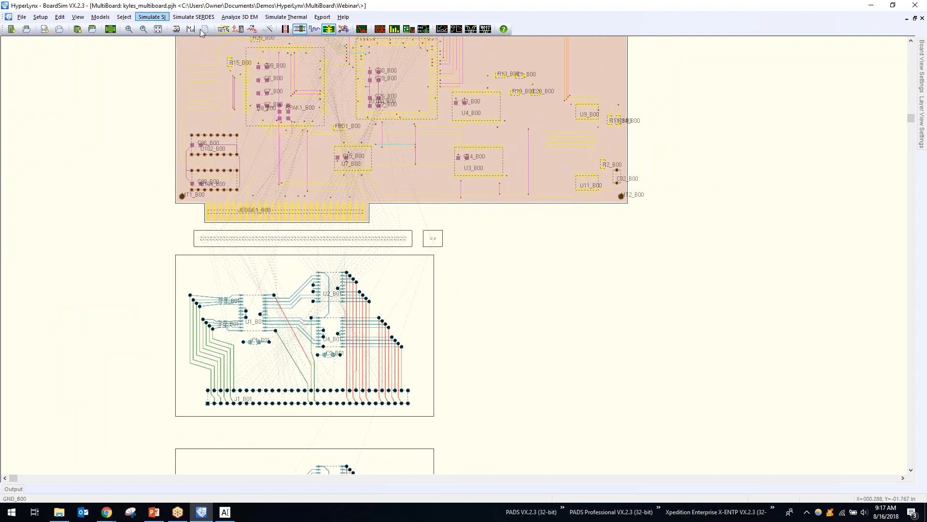
pyautogui.click(167, 19)
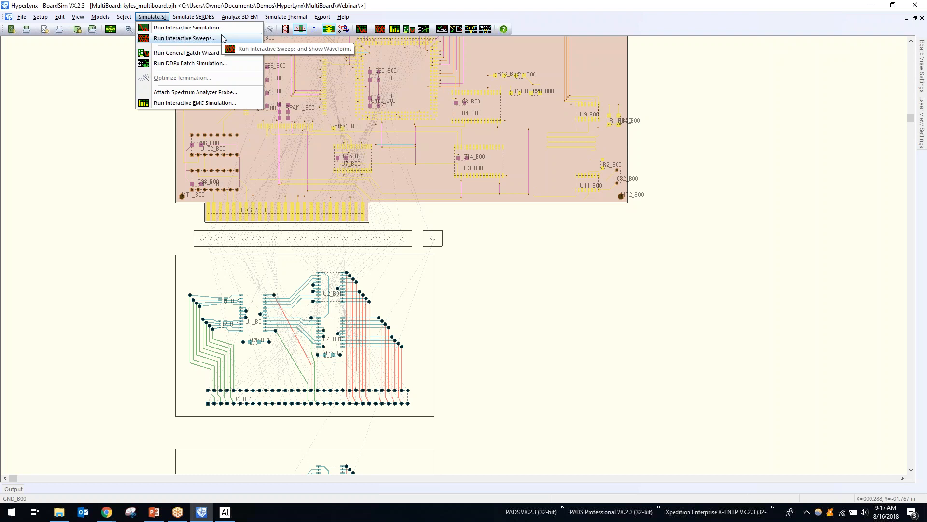
pyautogui.click(694, 217)
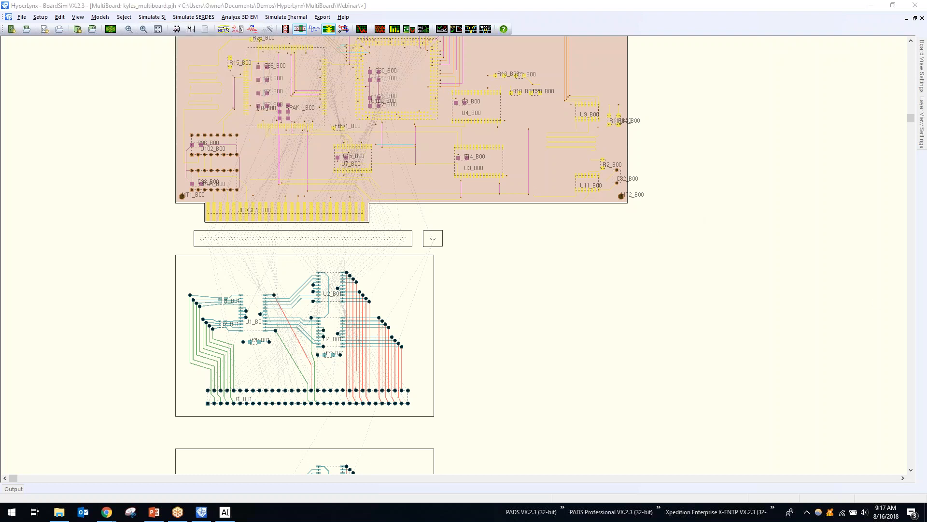
pyautogui.click(751, 262)
pyautogui.scroll(-3, 752, 262)
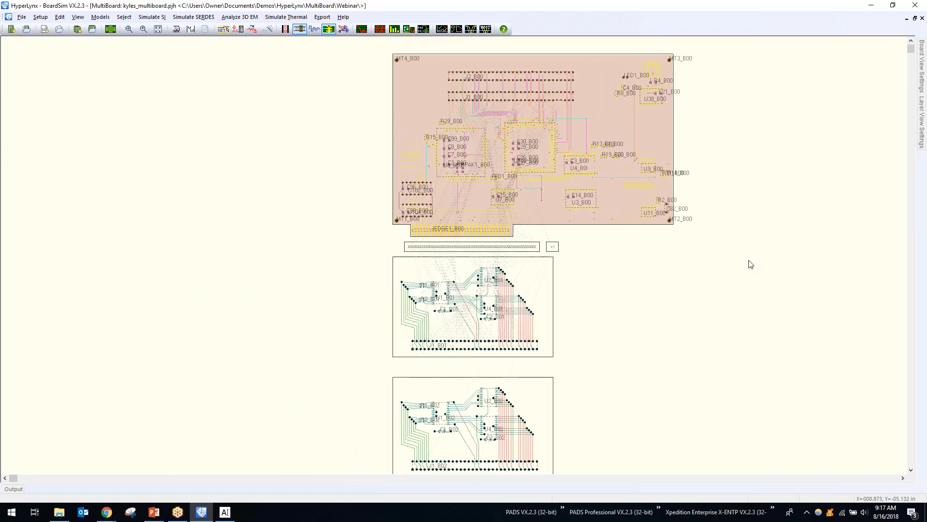
pyautogui.middleClick(740, 266)
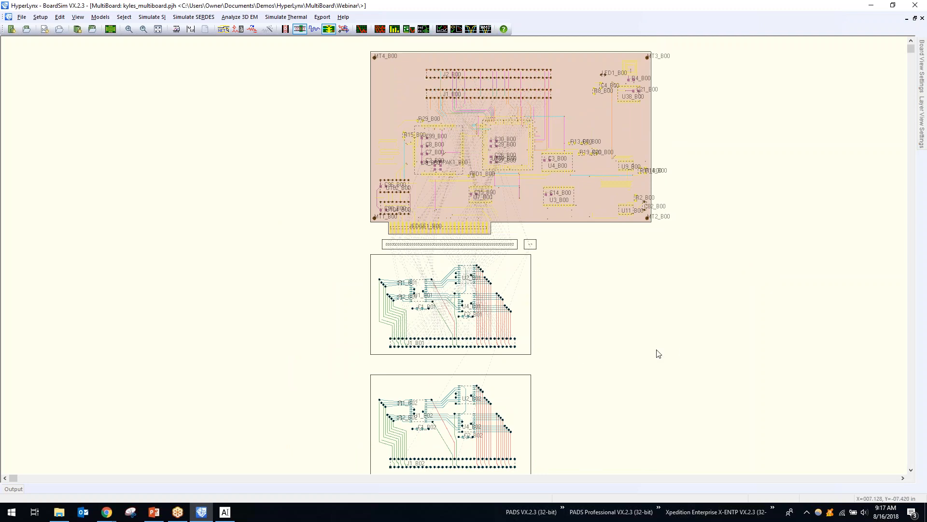
# Step: Switch to the PowerPoint presentation and start the slide show from slide 17, "Save the Date..."
pyautogui.click(154, 512)
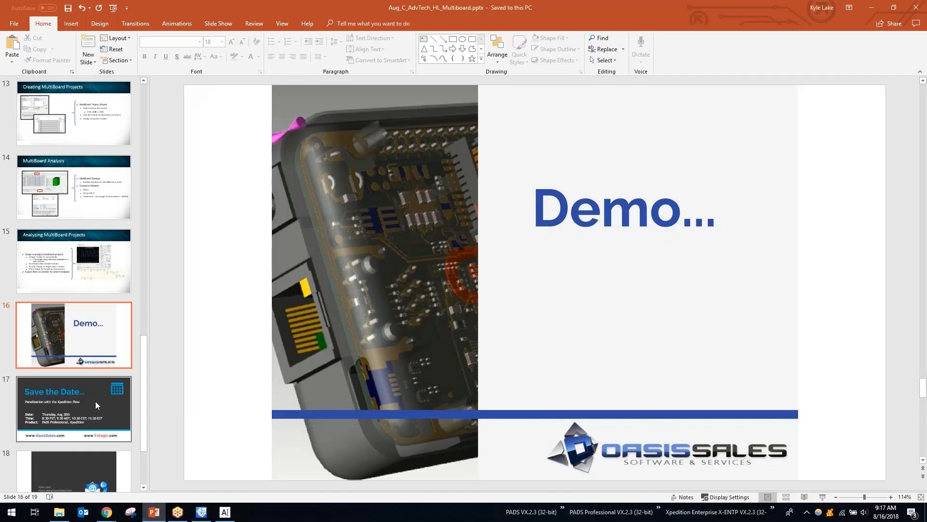
pyautogui.click(96, 405)
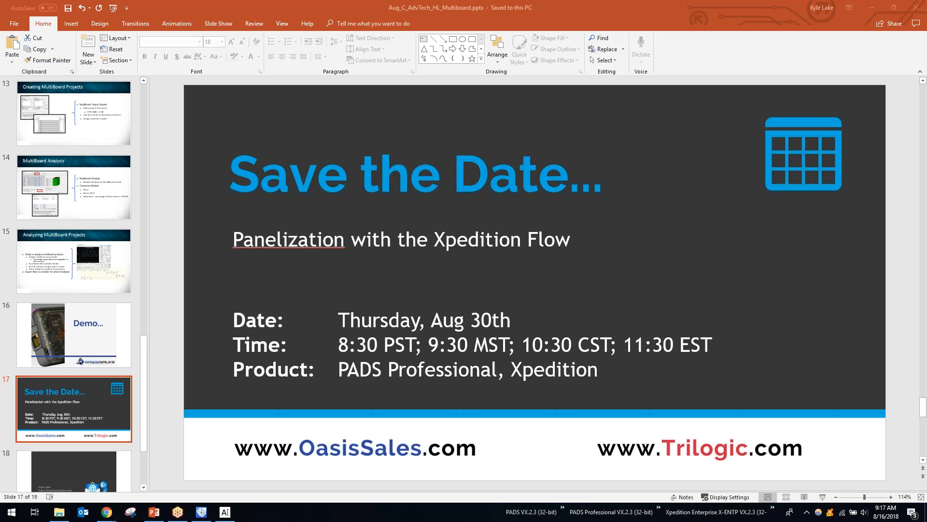
pyautogui.click(823, 497)
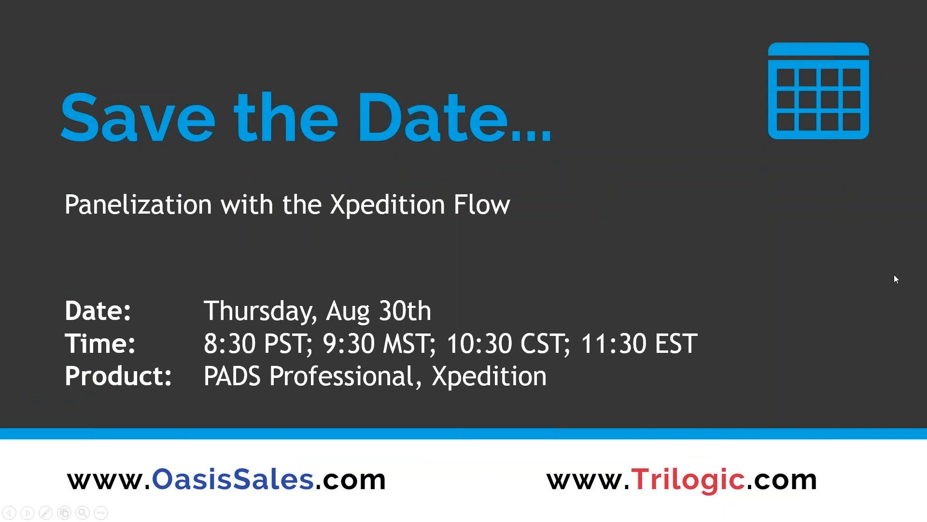